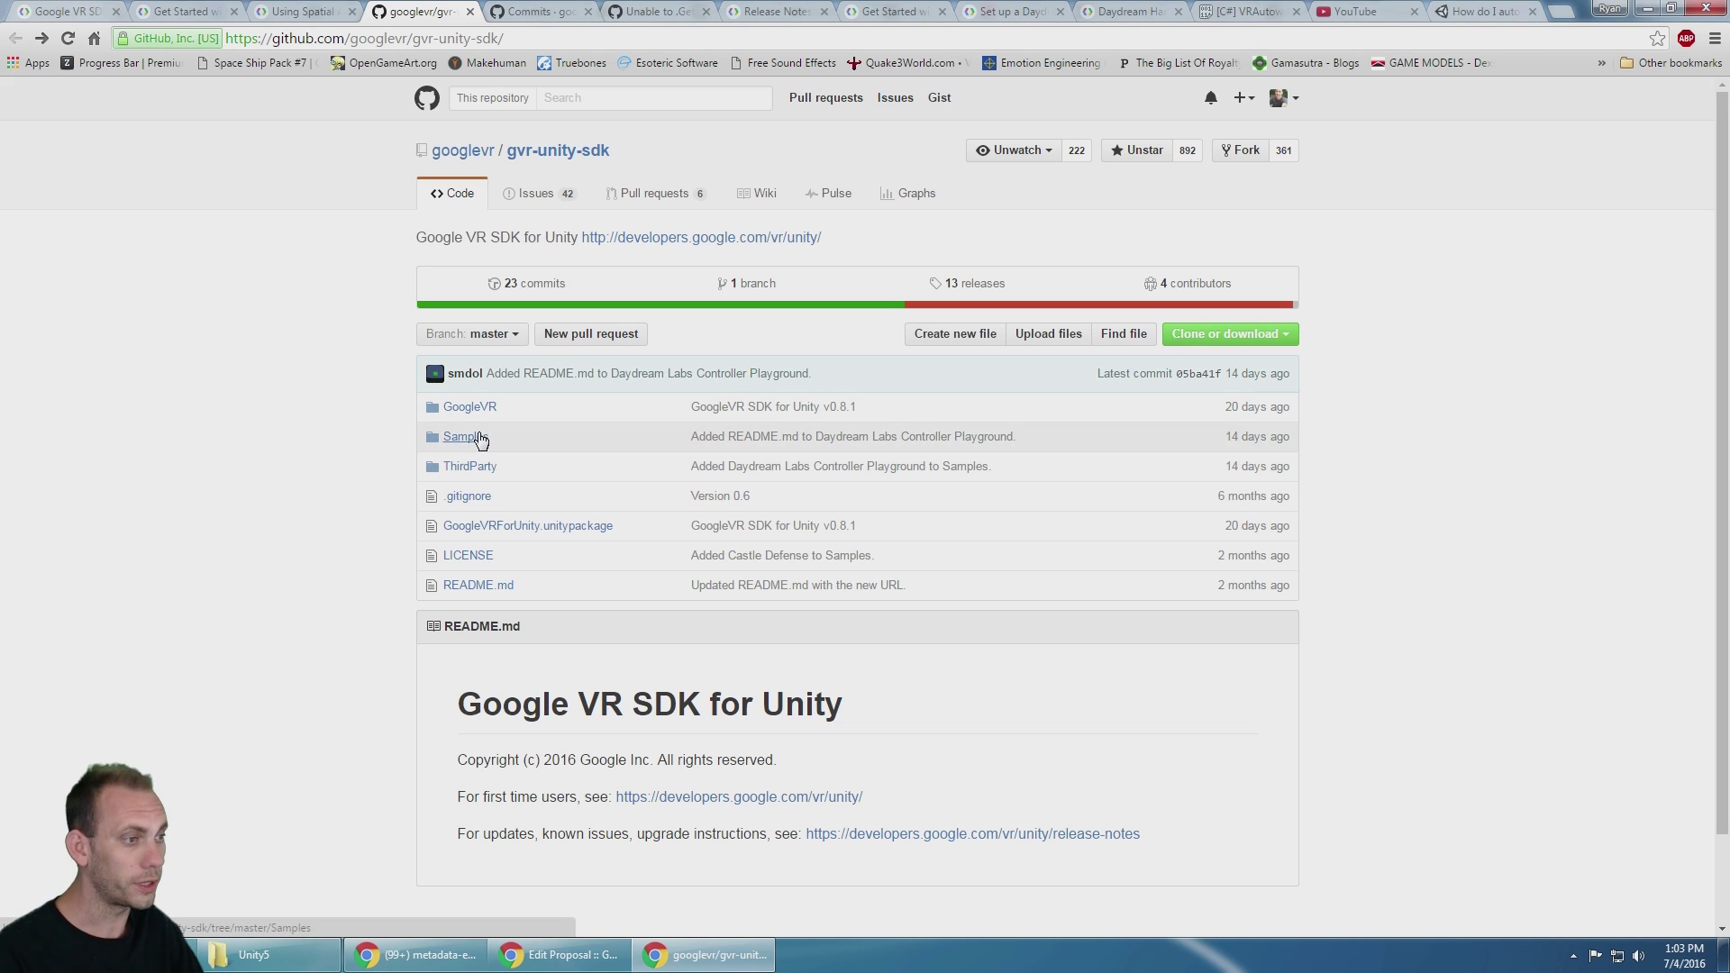
Browse to the CastleDefense sample inside the Samples folder of the gvr-unity-sdk GitHub repository
{"action": "left_click", "coordinate": [468, 440]}
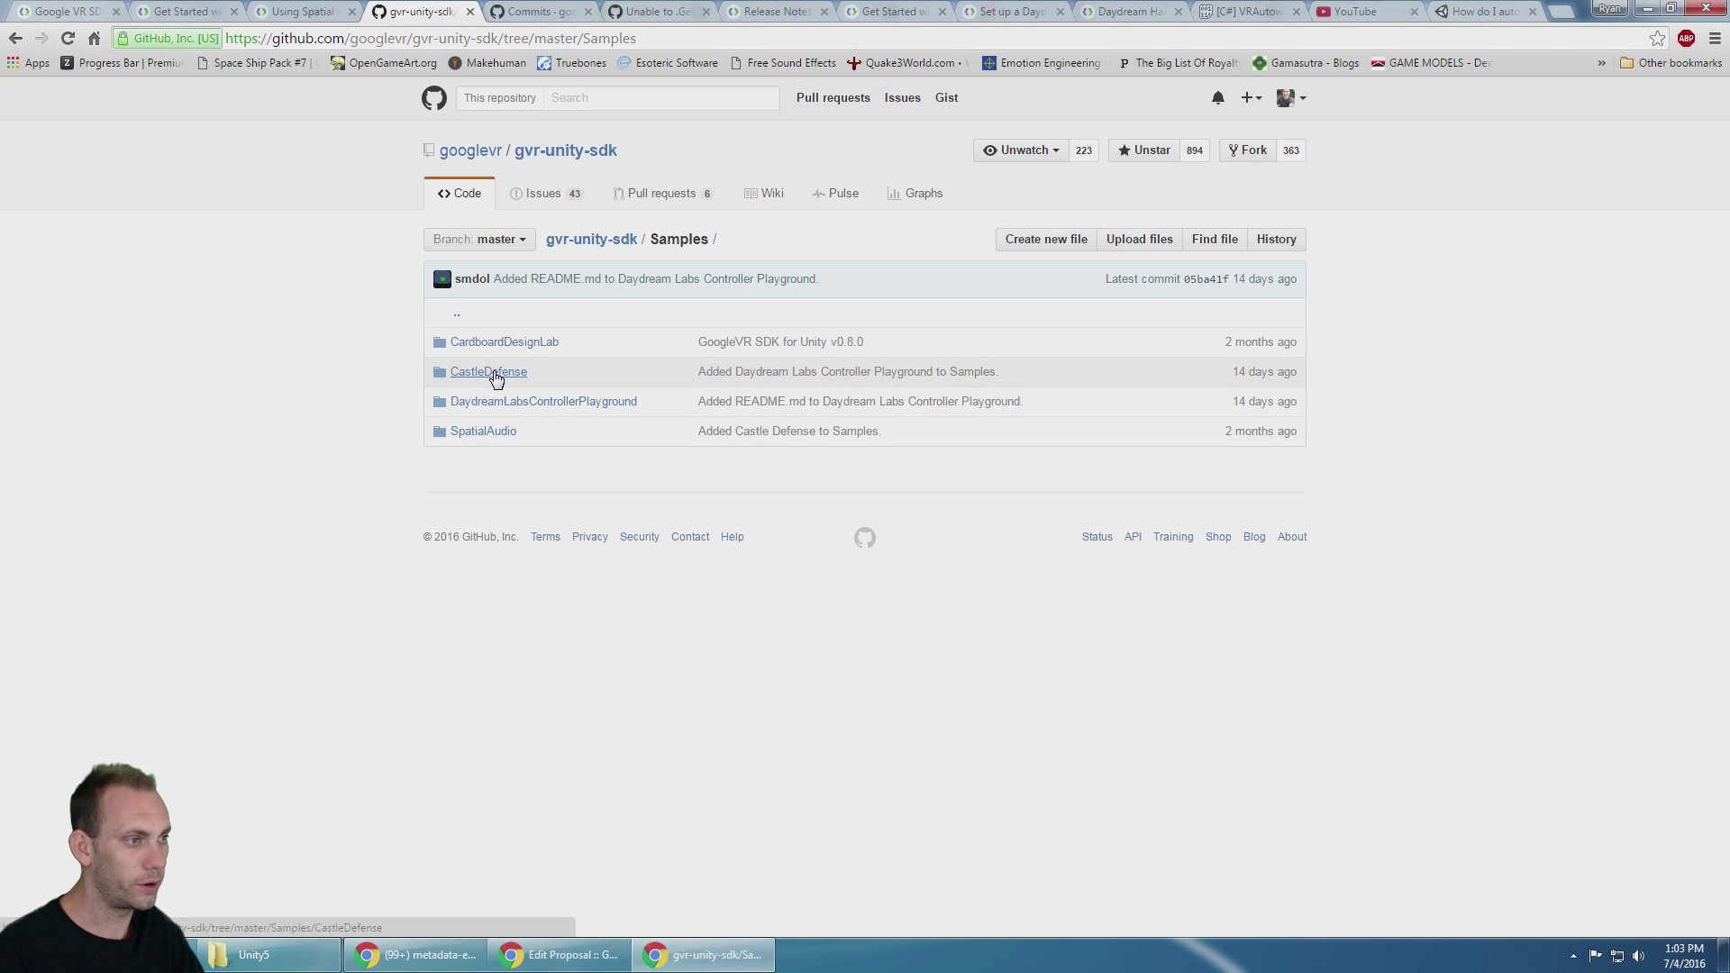
{"action": "left_click", "coordinate": [495, 373]}
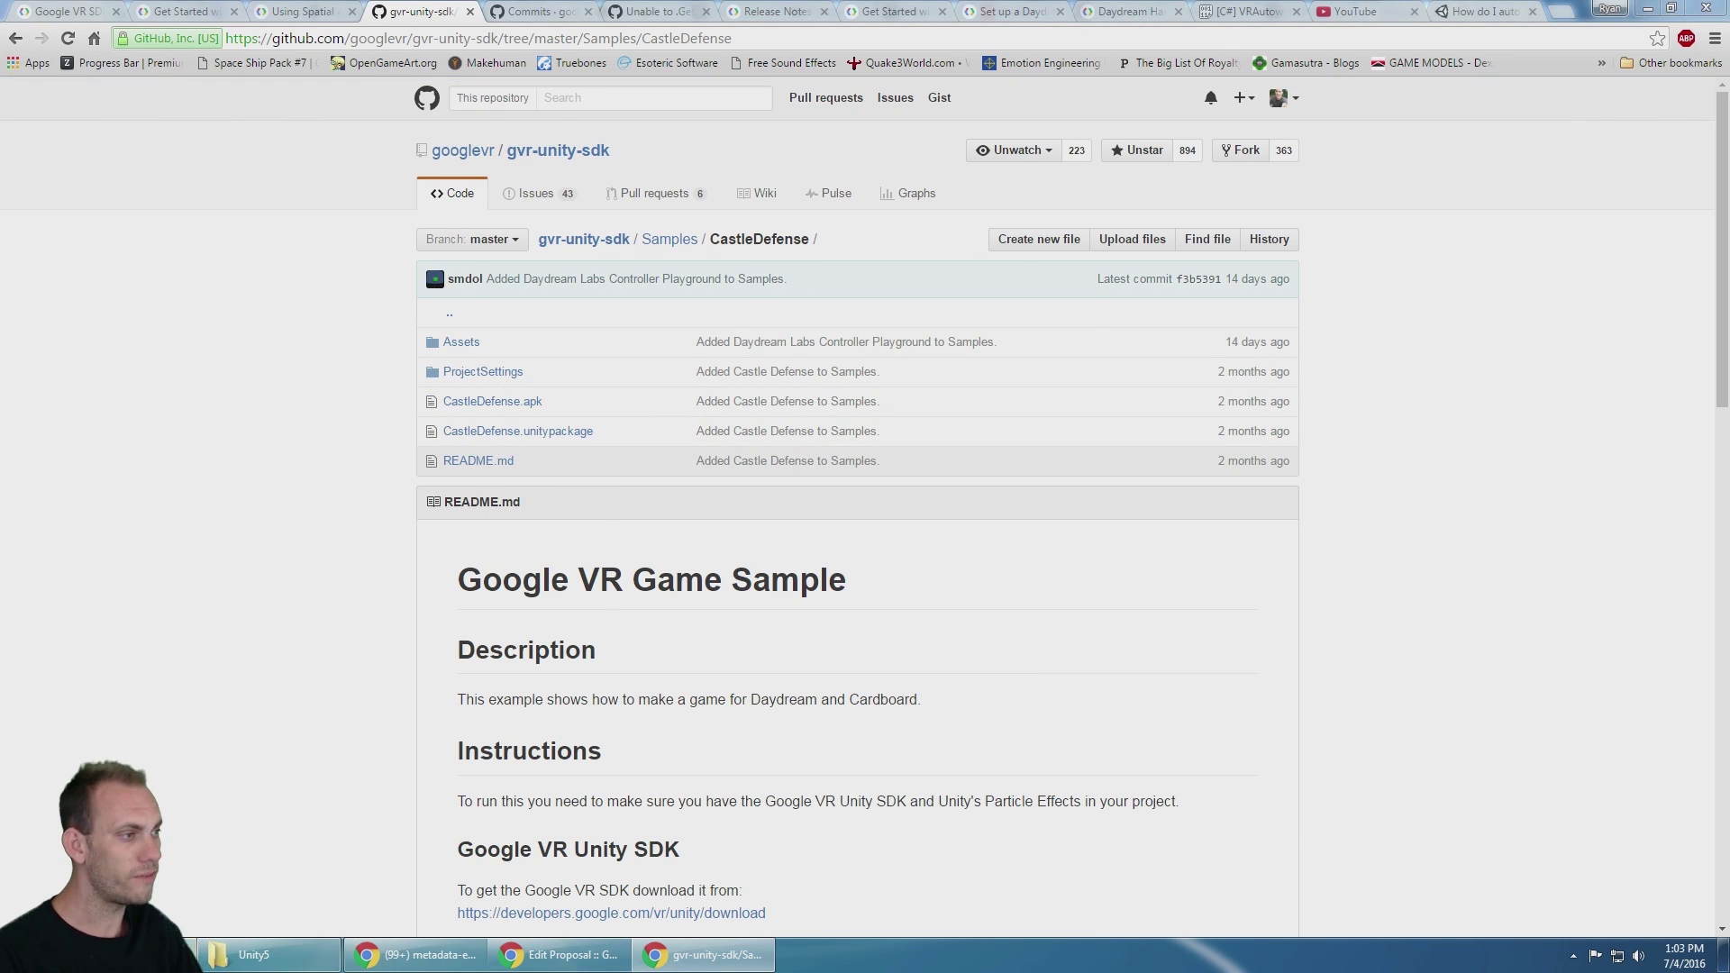
Switch to the downloaded gvr-unity-sdk-master folder in Windows Explorer and open Samples > CastleDefense
{"action": "key", "text": "alt+Tab"}
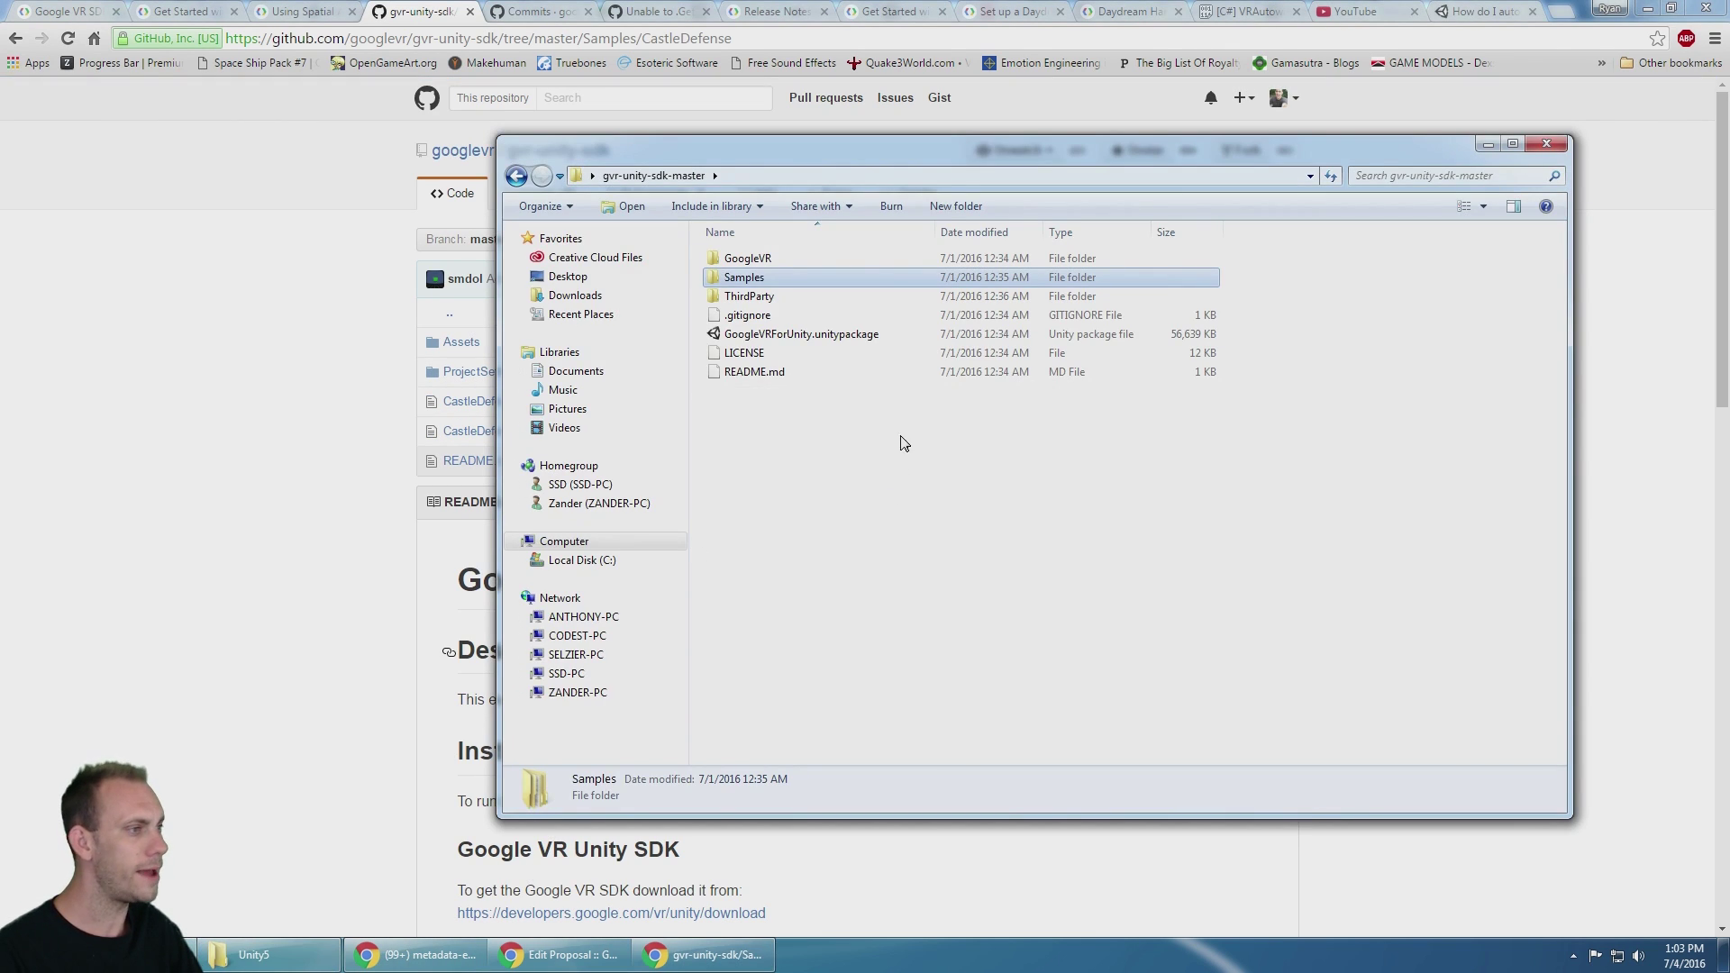
{"action": "double_click", "coordinate": [747, 282]}
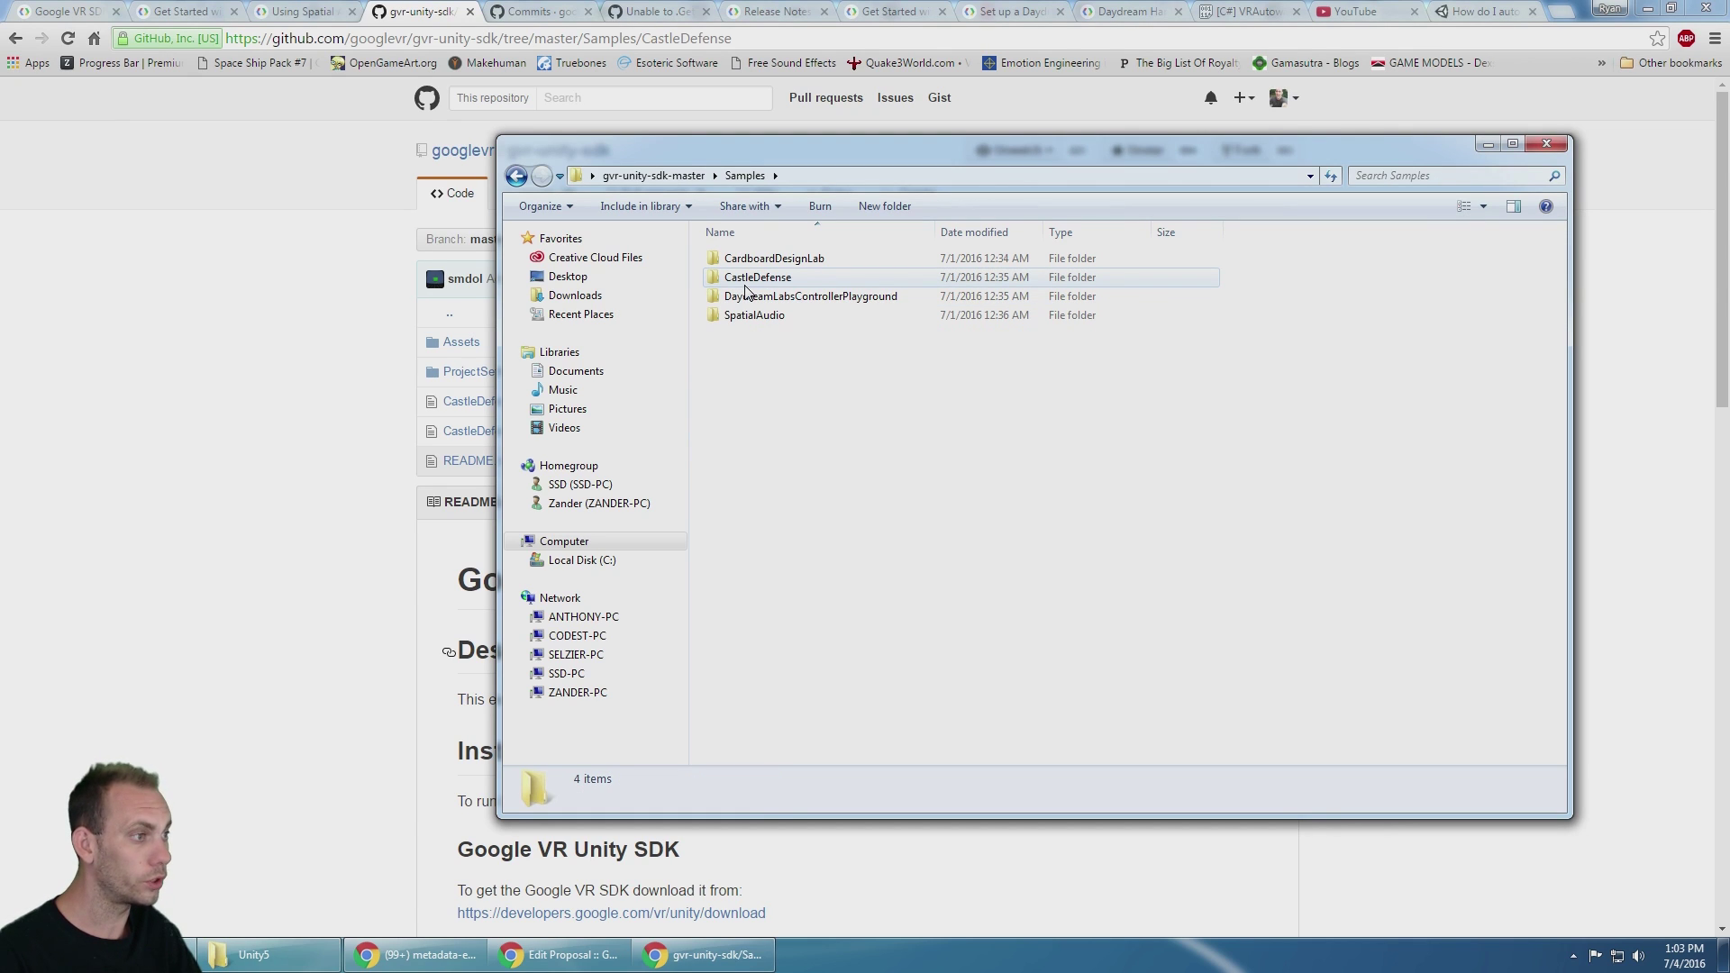
{"action": "left_click", "coordinate": [744, 281]}
{"action": "double_click", "coordinate": [757, 260]}
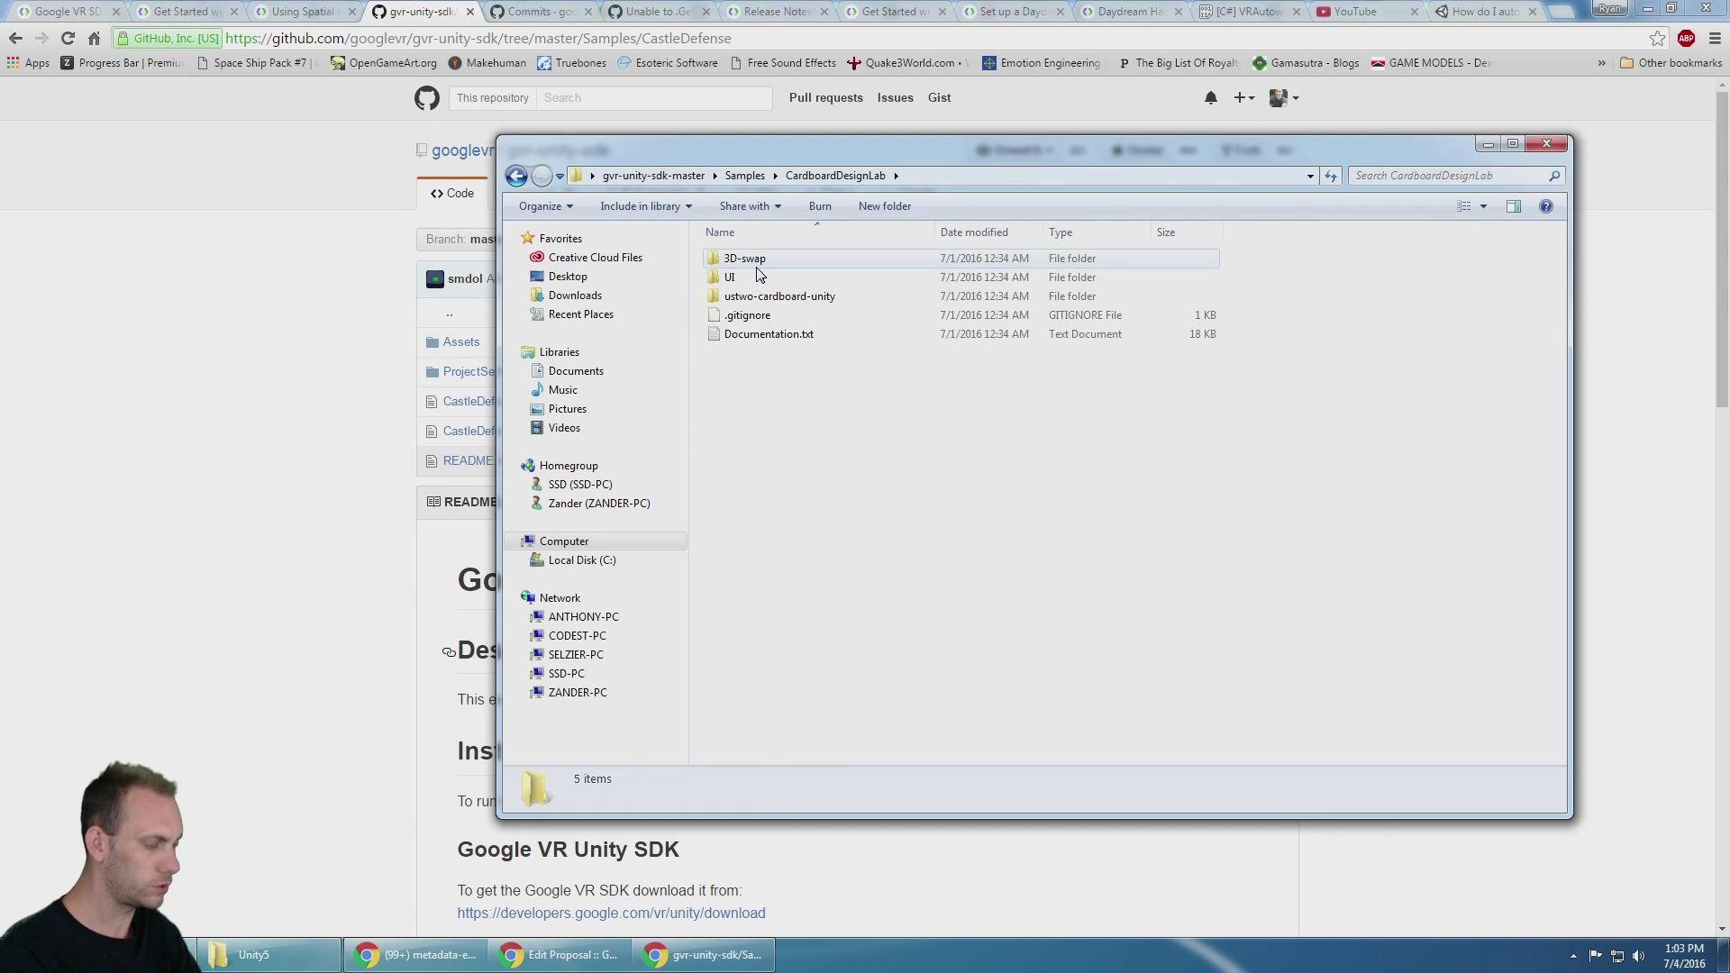
{"action": "key", "text": "BackSpace"}
{"action": "double_click", "coordinate": [761, 282]}
Examine the CastleDefense folder's ProjectSettings and Assets subfolders and its CastleDefense.unitypackage file
{"action": "left_click", "coordinate": [789, 282]}
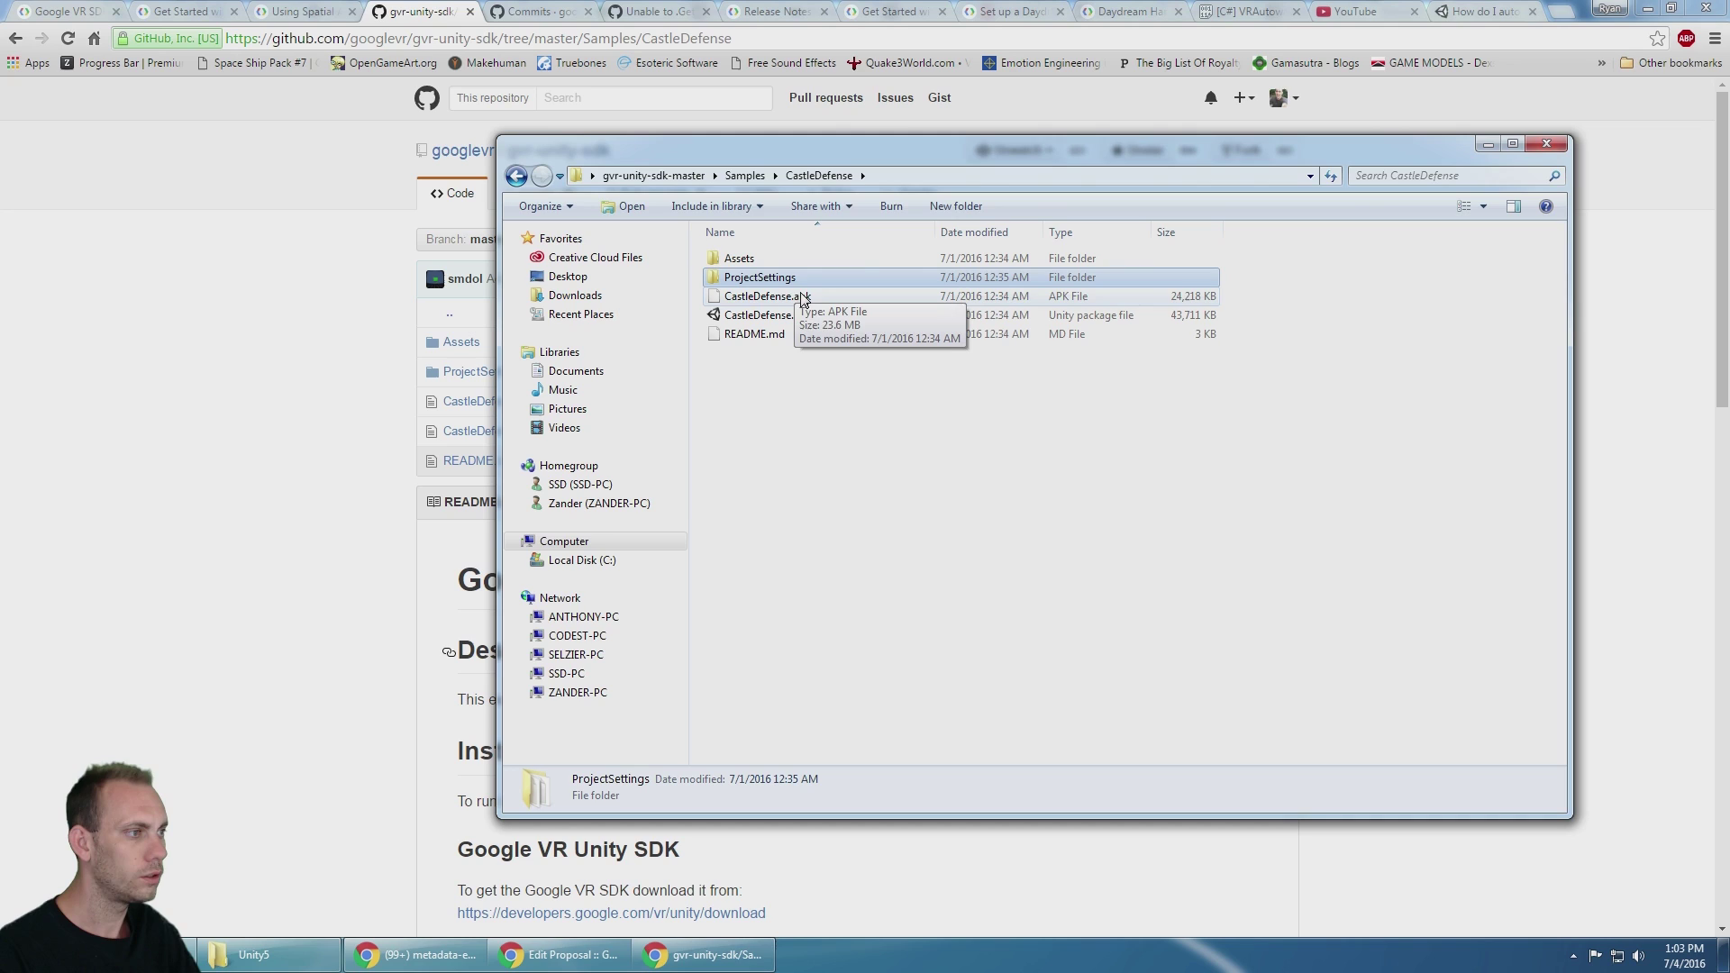
{"action": "double_click", "coordinate": [768, 277]}
{"action": "key", "text": "BackSpace"}
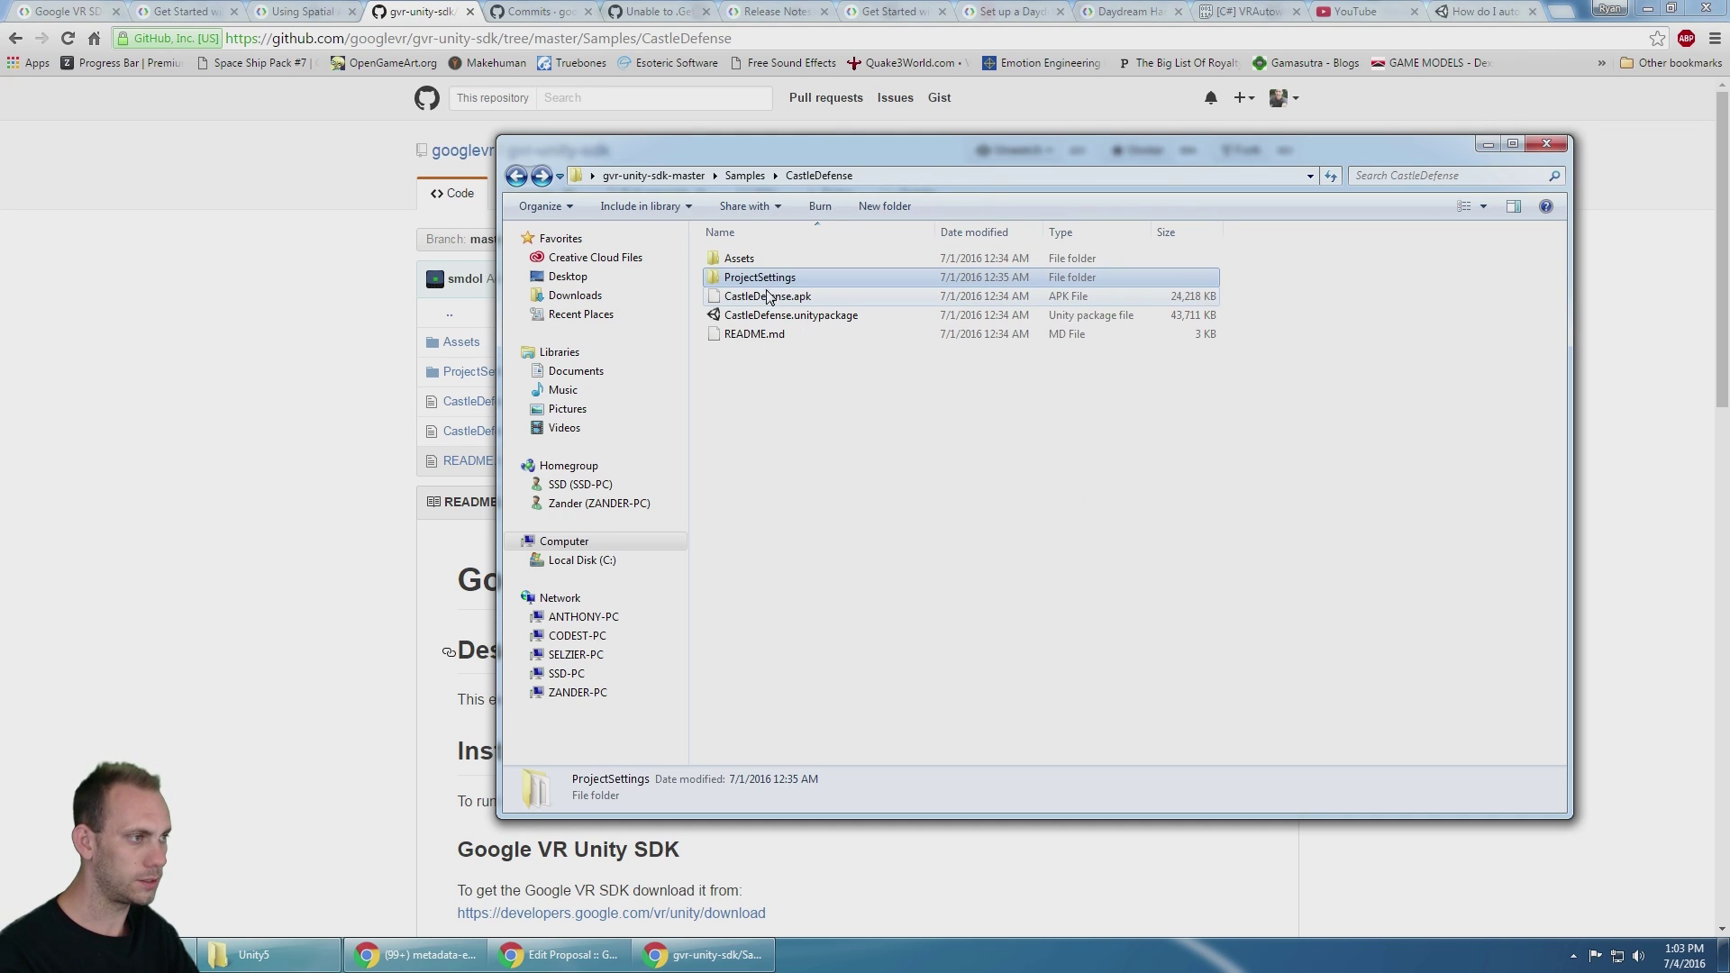
{"action": "left_click", "coordinate": [751, 260]}
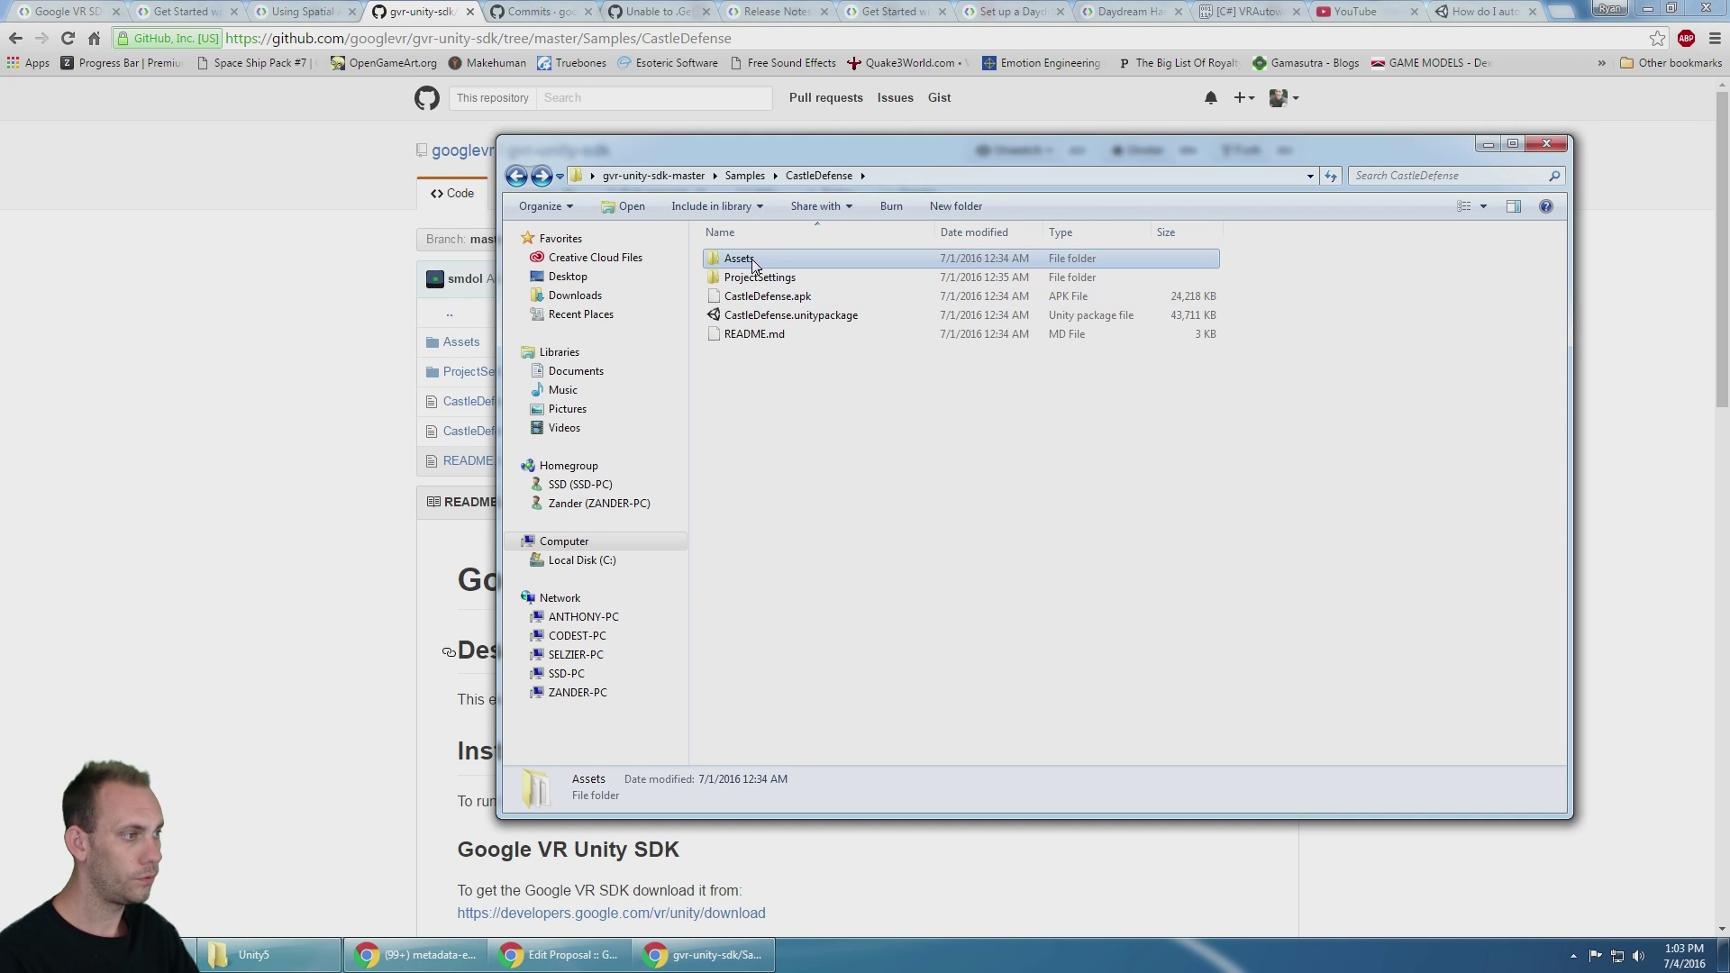
{"action": "left_click", "coordinate": [784, 314]}
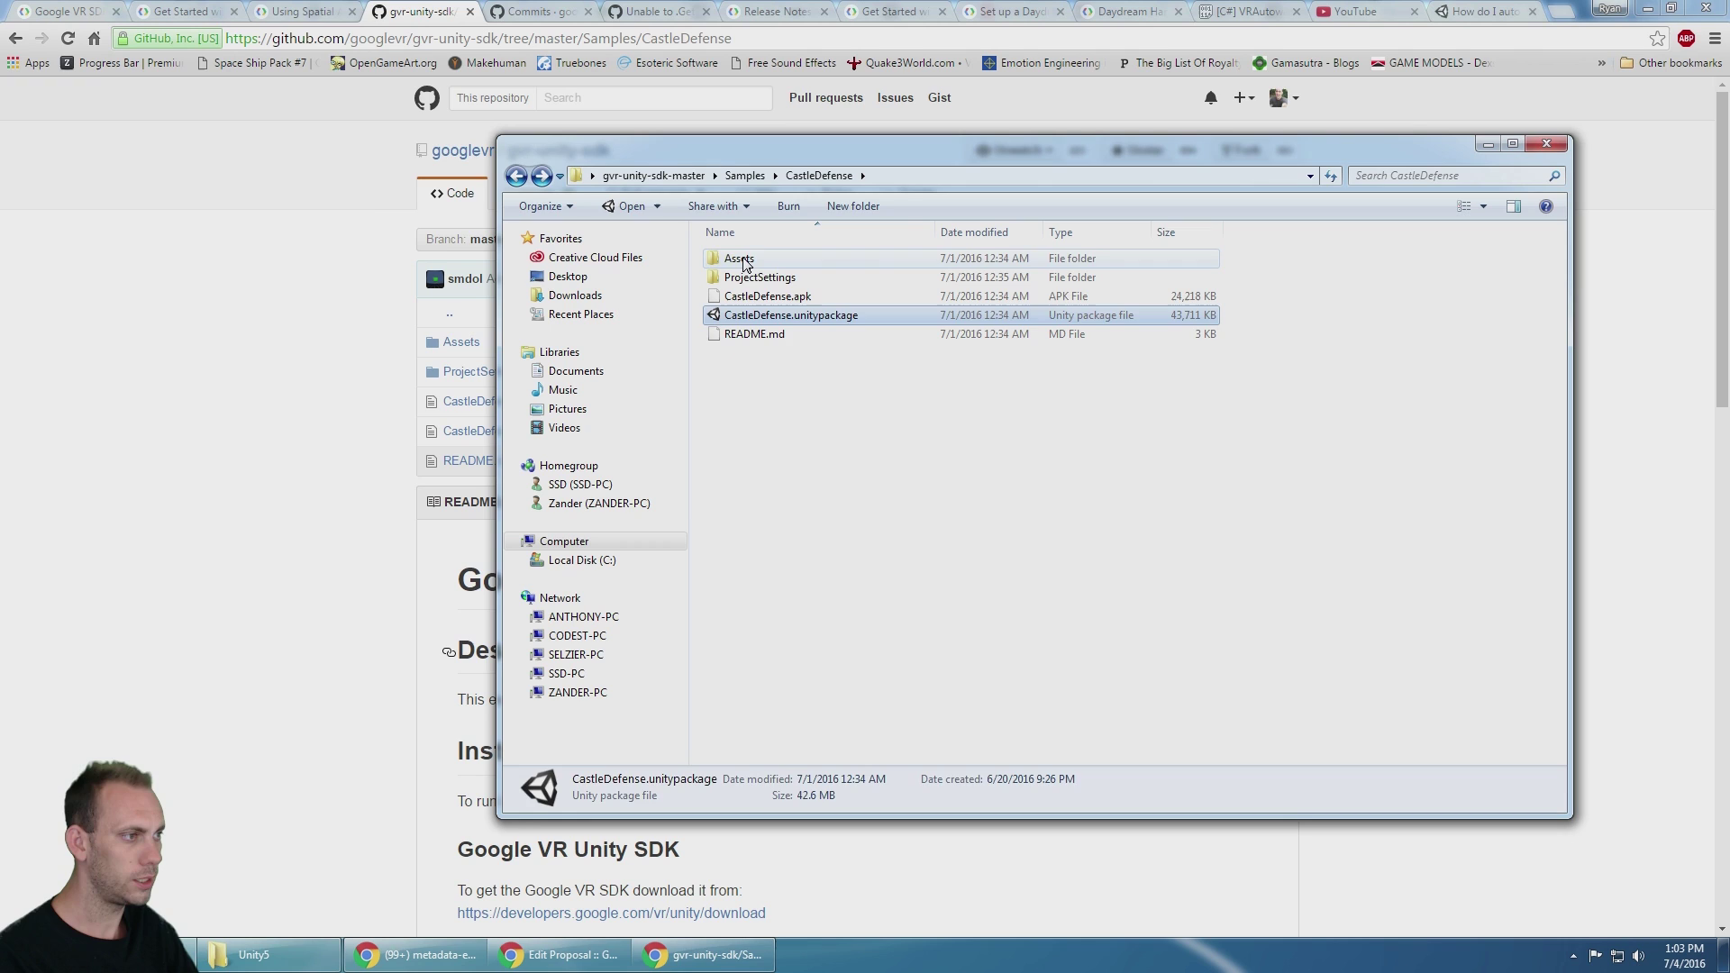
{"action": "double_click", "coordinate": [744, 261]}
{"action": "key", "text": "BackSpace"}
{"action": "left_click", "coordinate": [792, 317]}
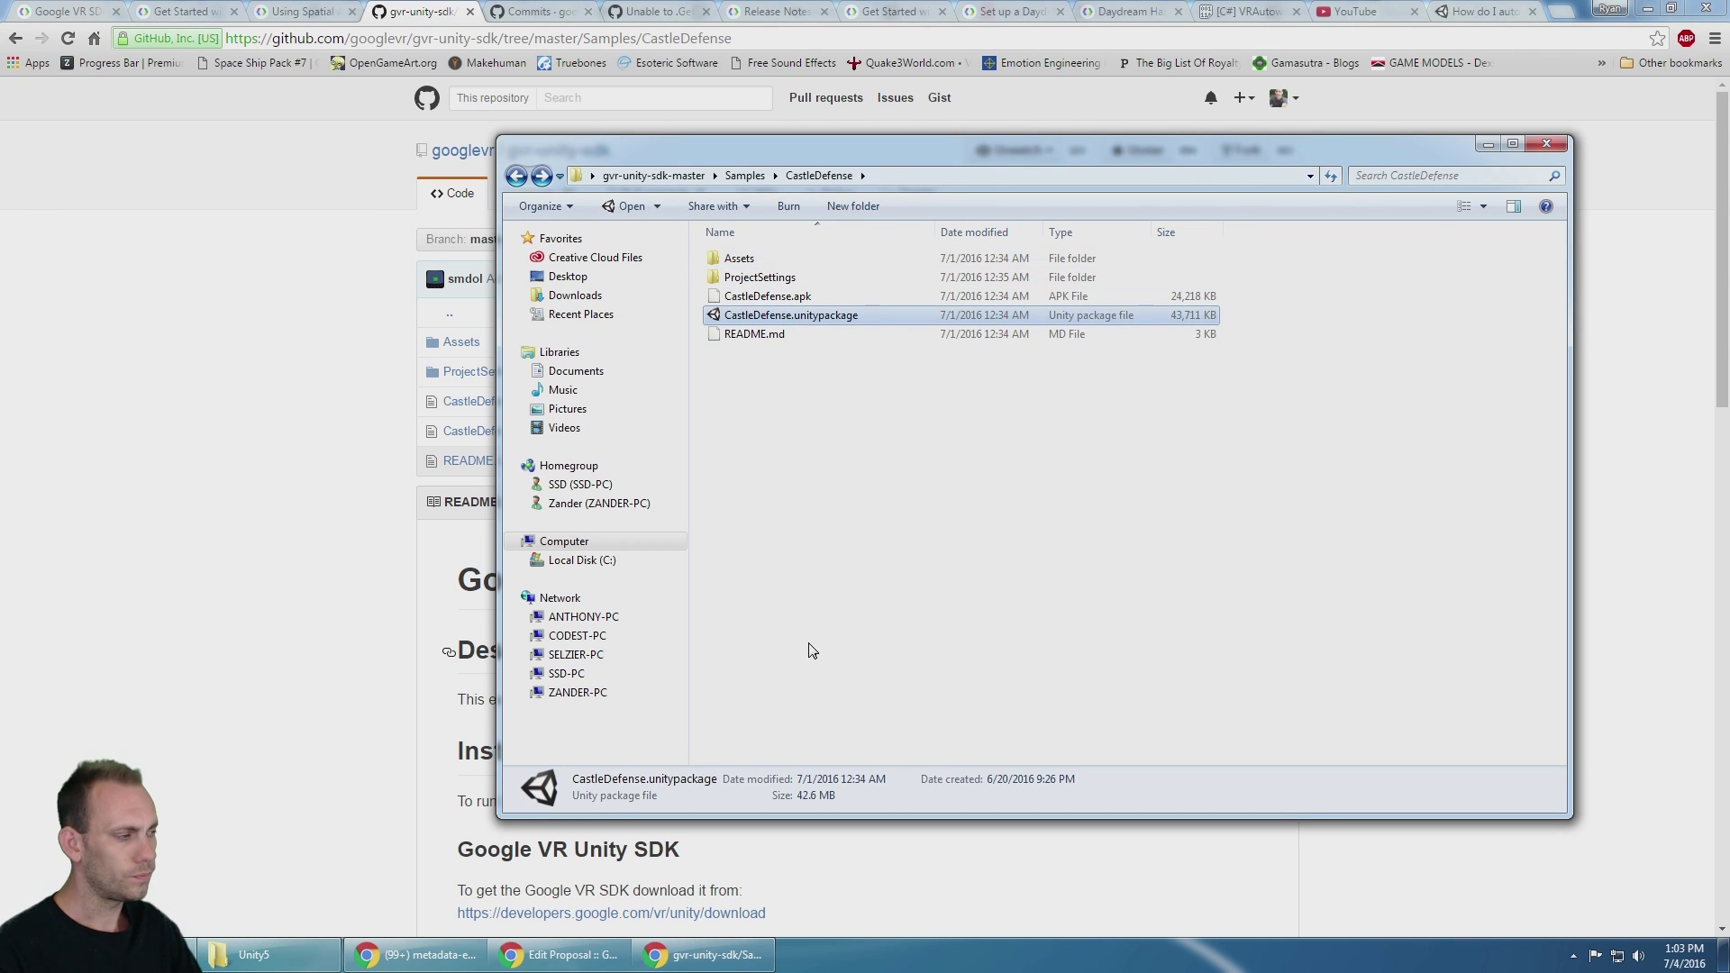
Switch to the Unity launcher and create a new 3D project named CastleDefense in the default Unity5 location
{"action": "left_click", "coordinate": [1723, 965]}
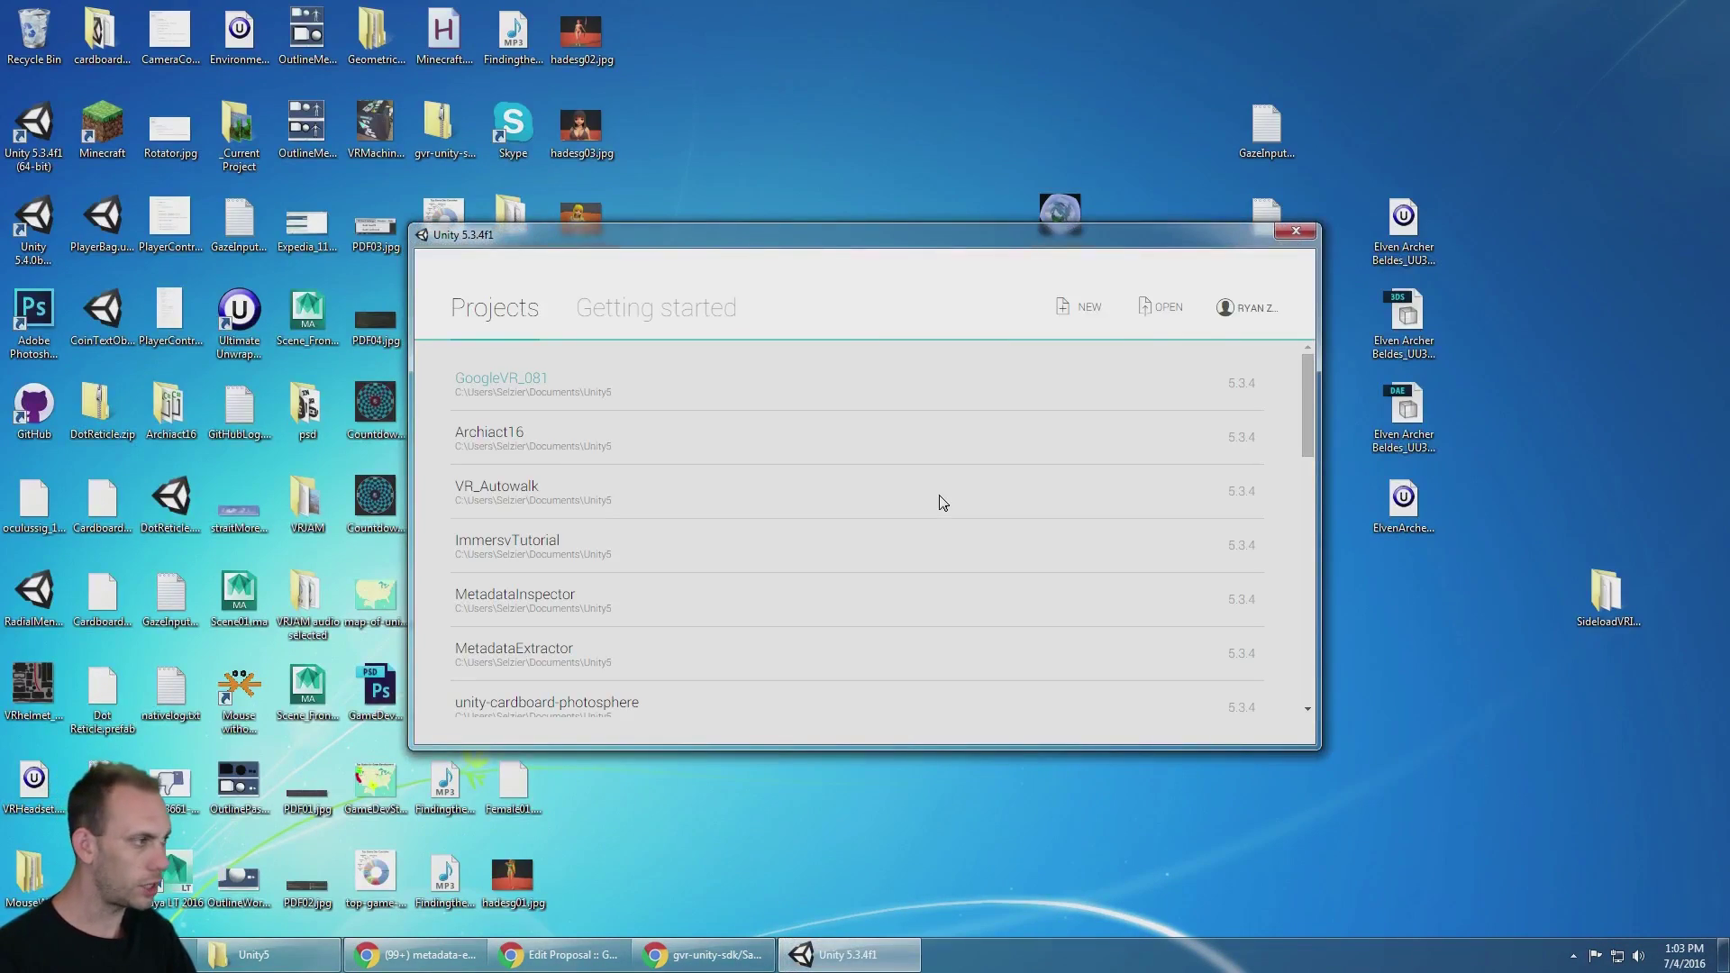
{"action": "left_click", "coordinate": [1090, 308]}
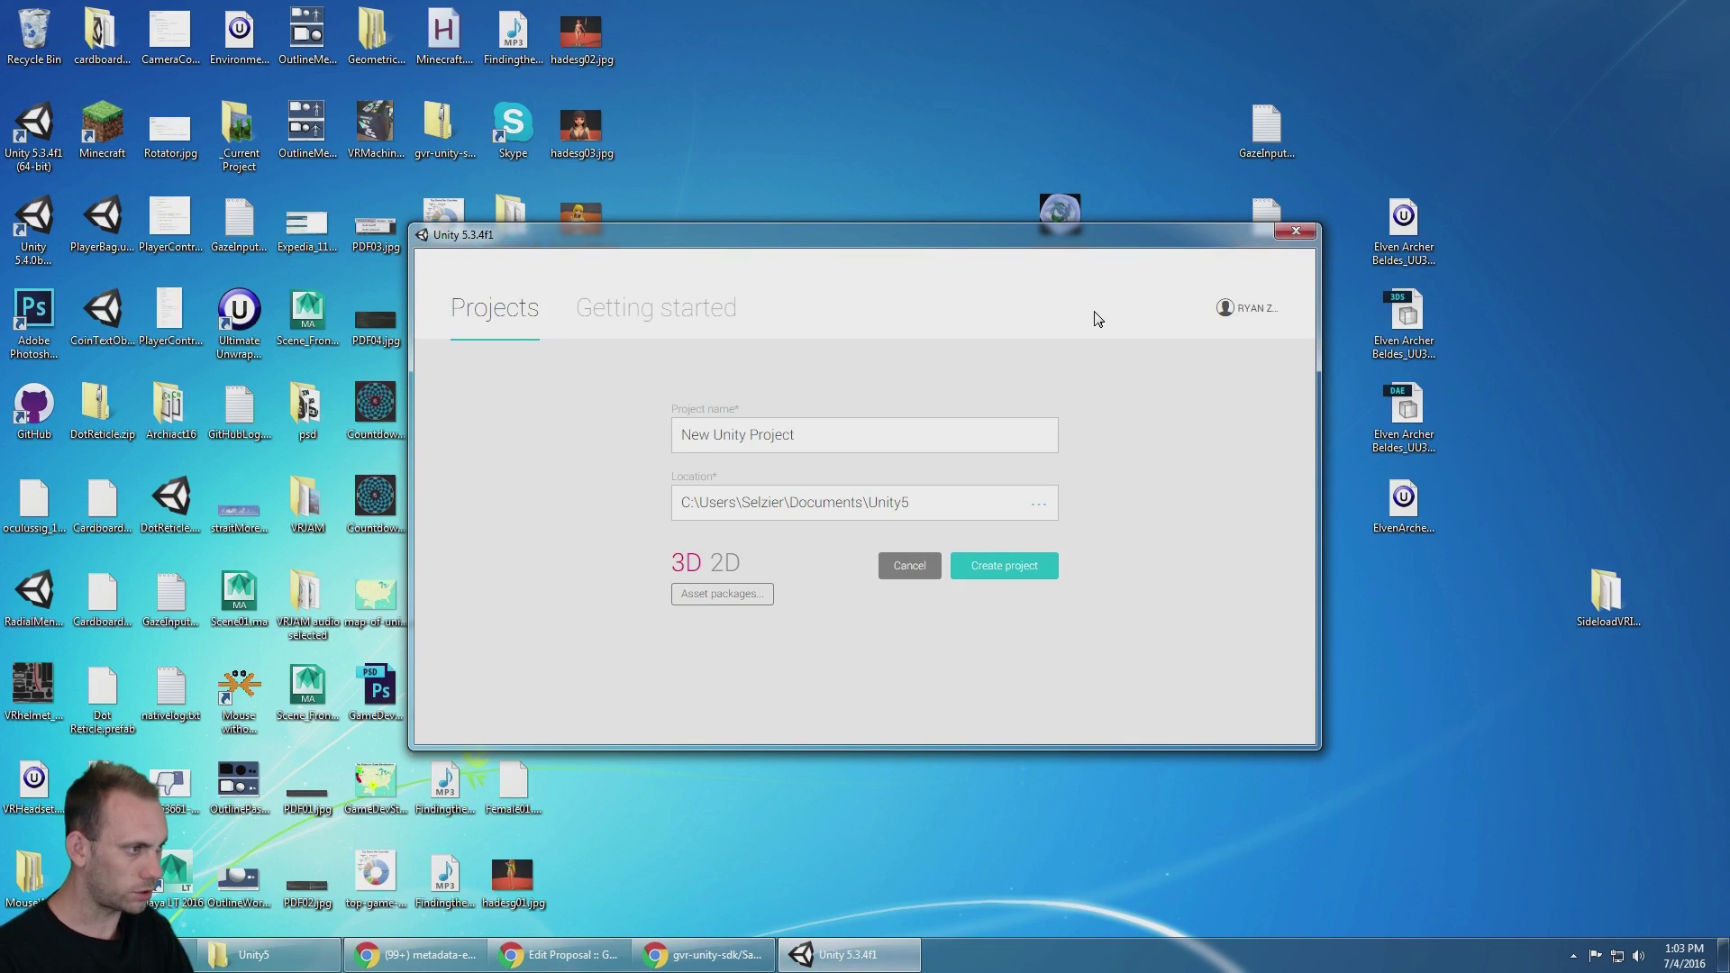
{"action": "type", "text": "CastleDefen"}
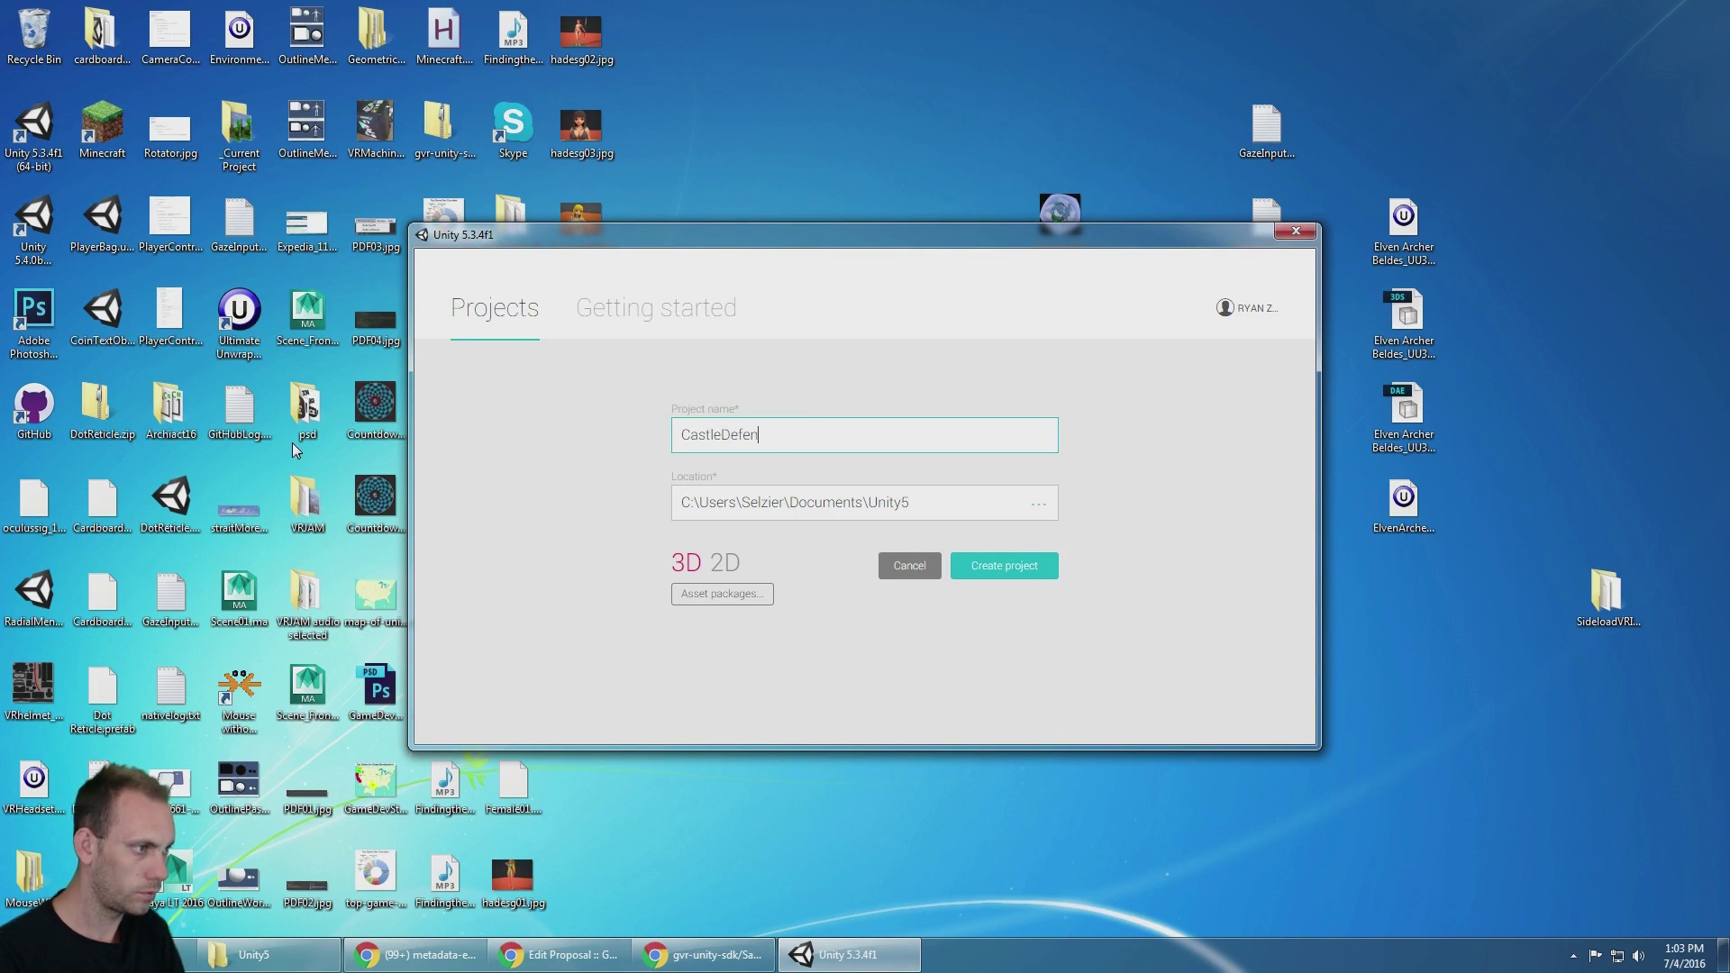
{"action": "key", "text": "Return"}
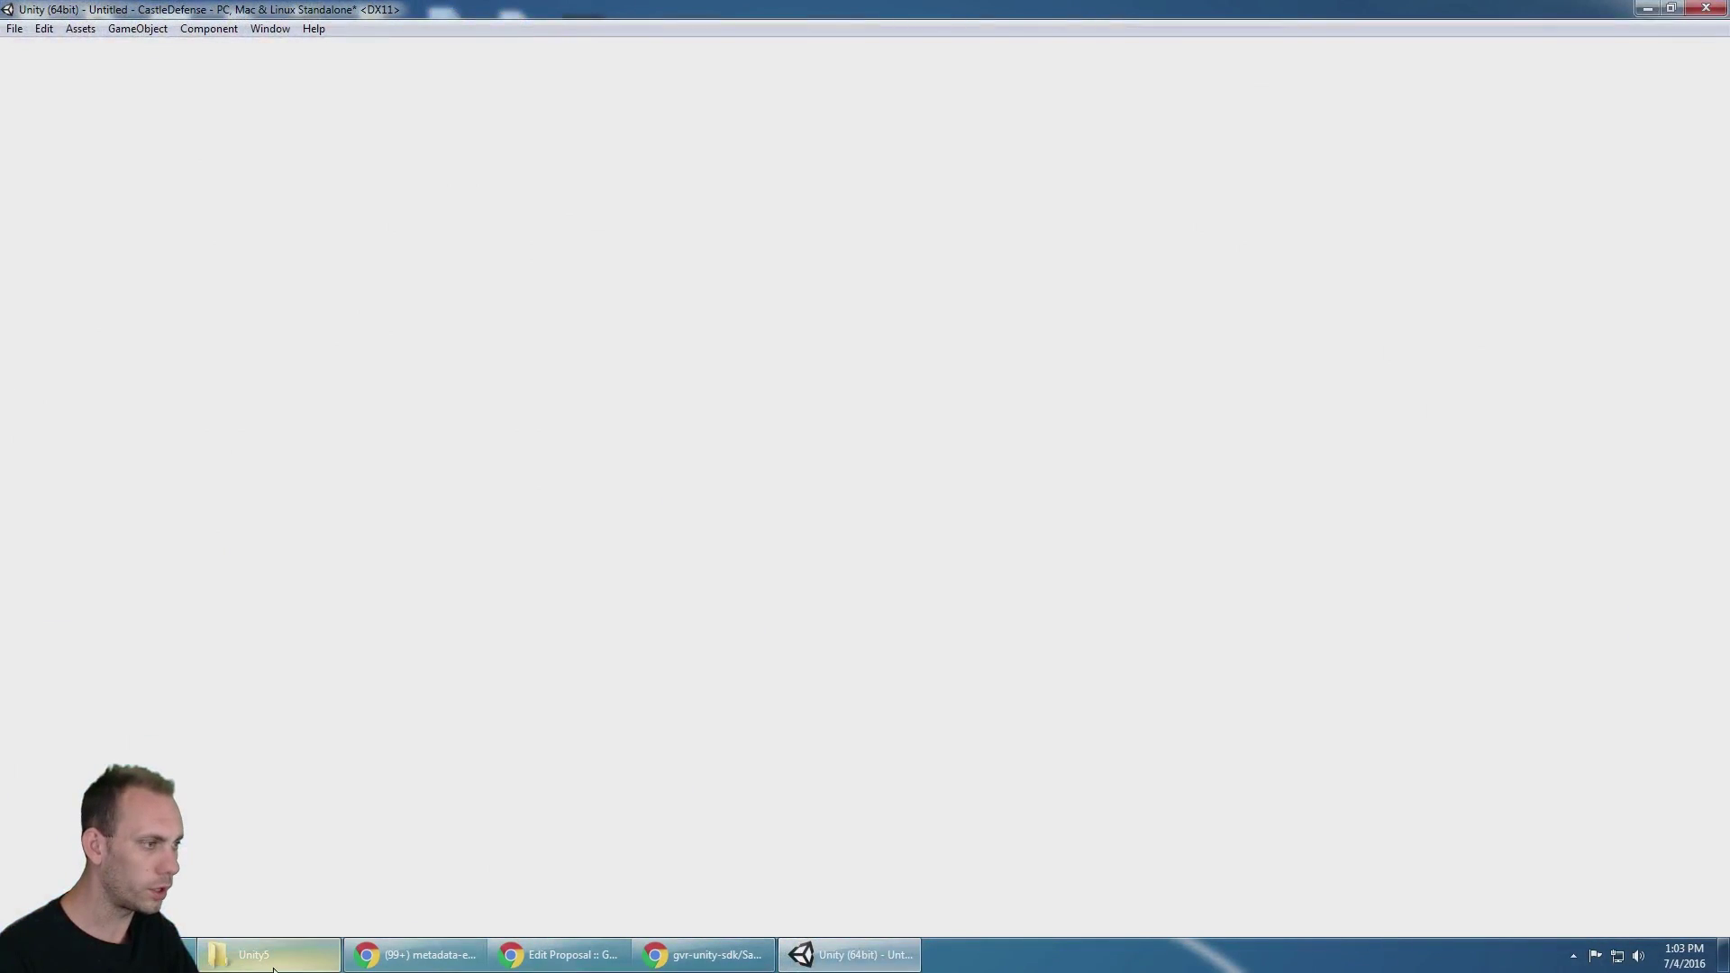
Bring the downloaded CastleDefense sample folder in front of the new Unity project, clear of the Hierarchy
{"action": "left_click", "coordinate": [324, 953]}
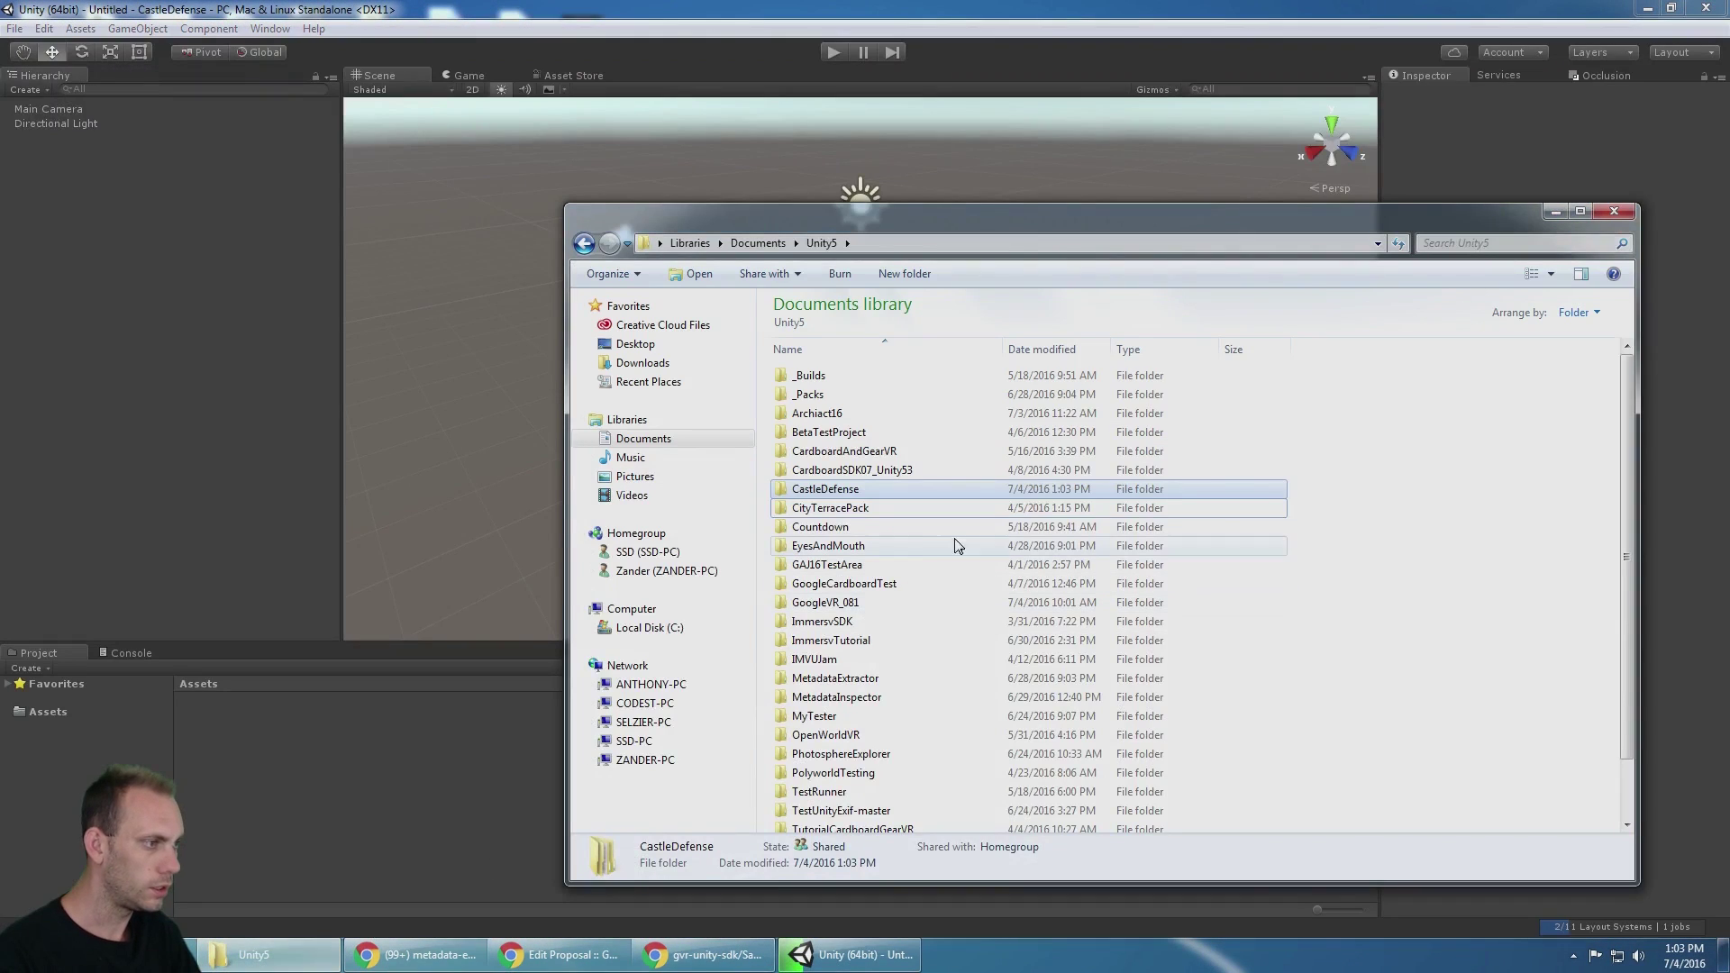
{"action": "left_click", "coordinate": [172, 955]}
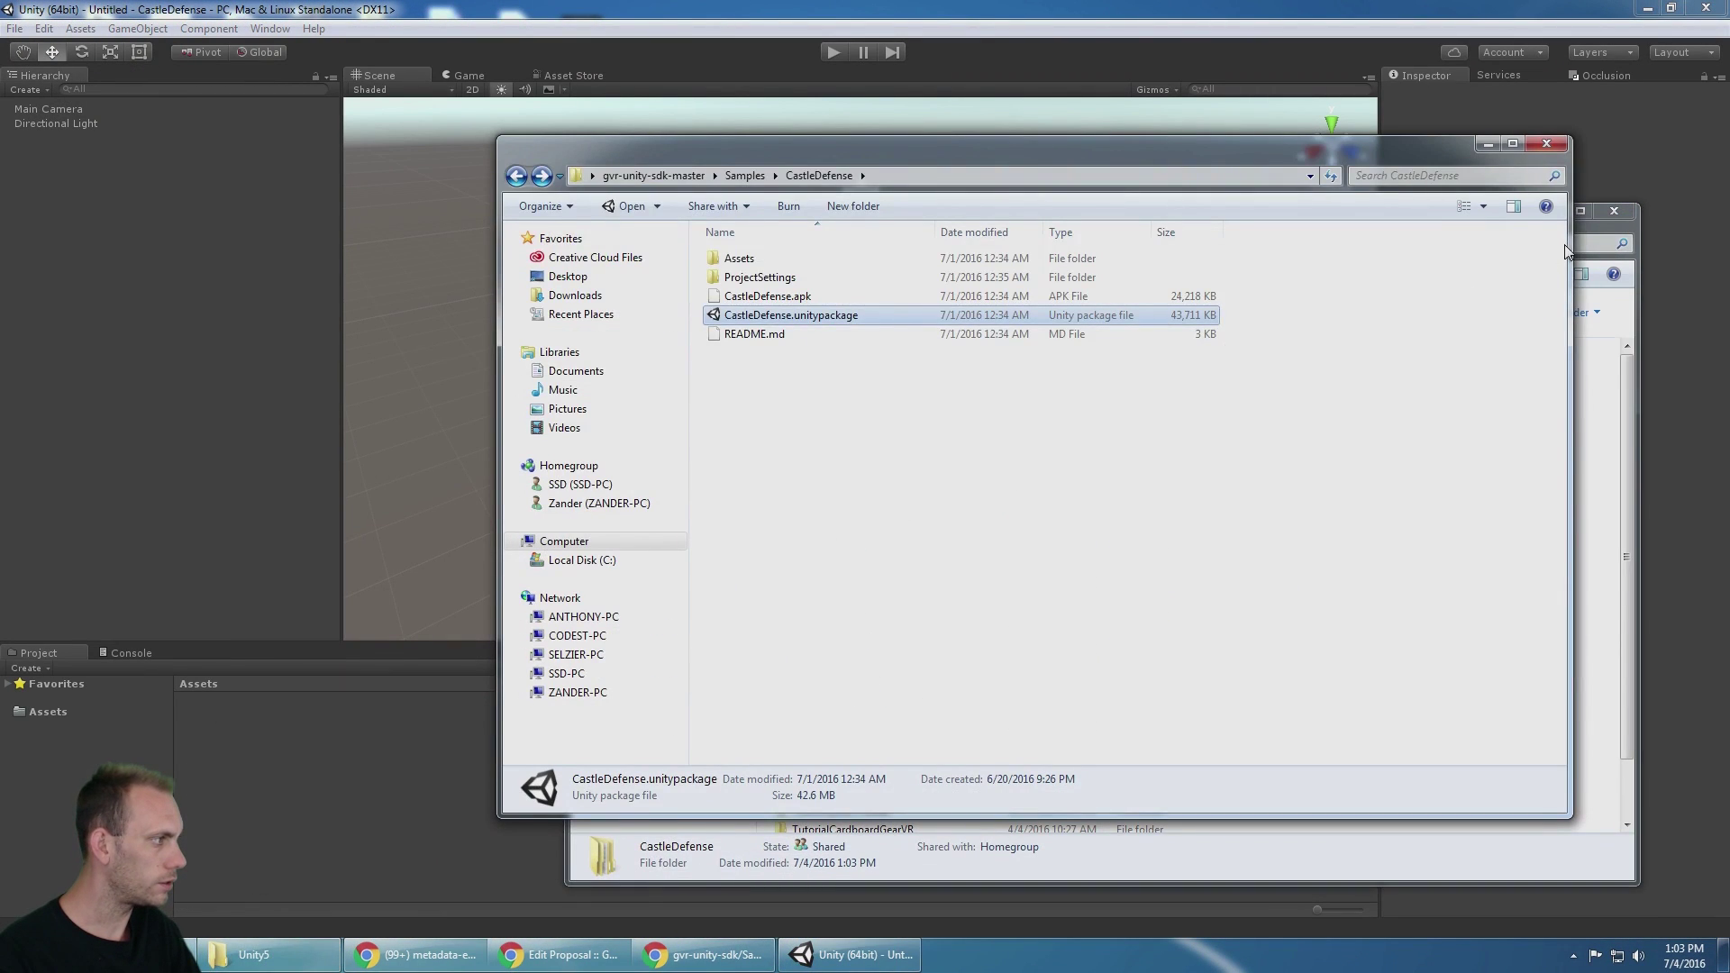
{"action": "left_click_drag", "start_coordinate": [1180, 151], "coordinate": [1313, 164]}
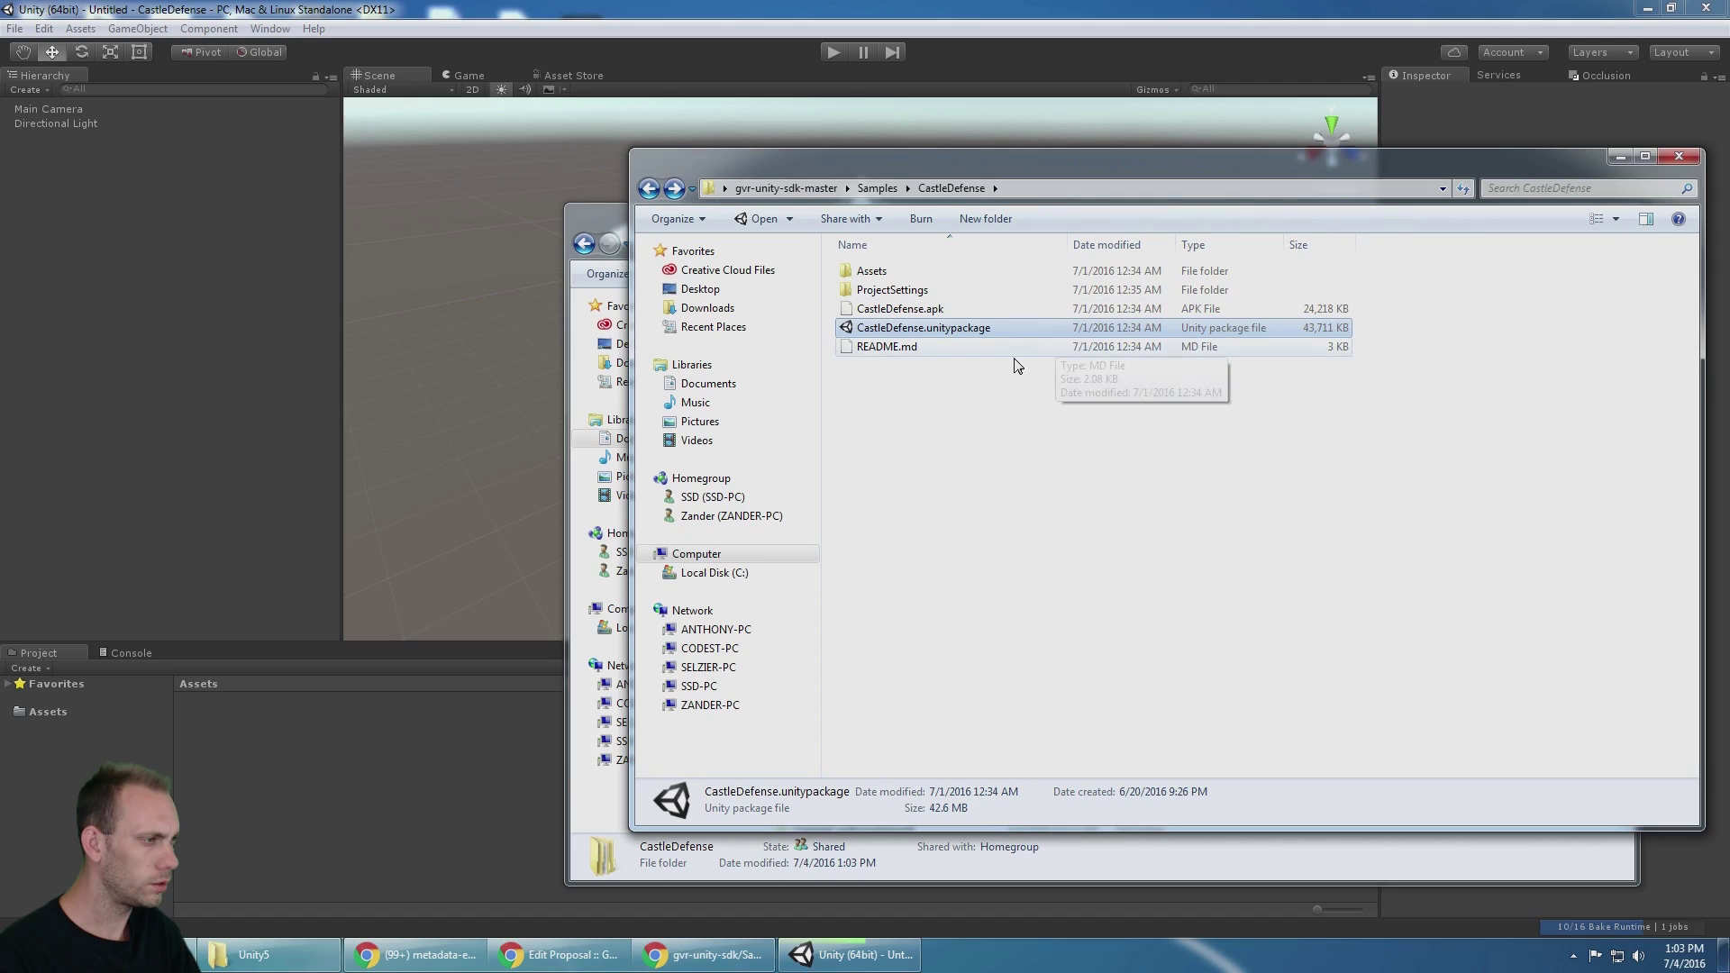
{"action": "double_click", "coordinate": [874, 271]}
{"action": "left_click_drag", "start_coordinate": [959, 453], "coordinate": [925, 386]}
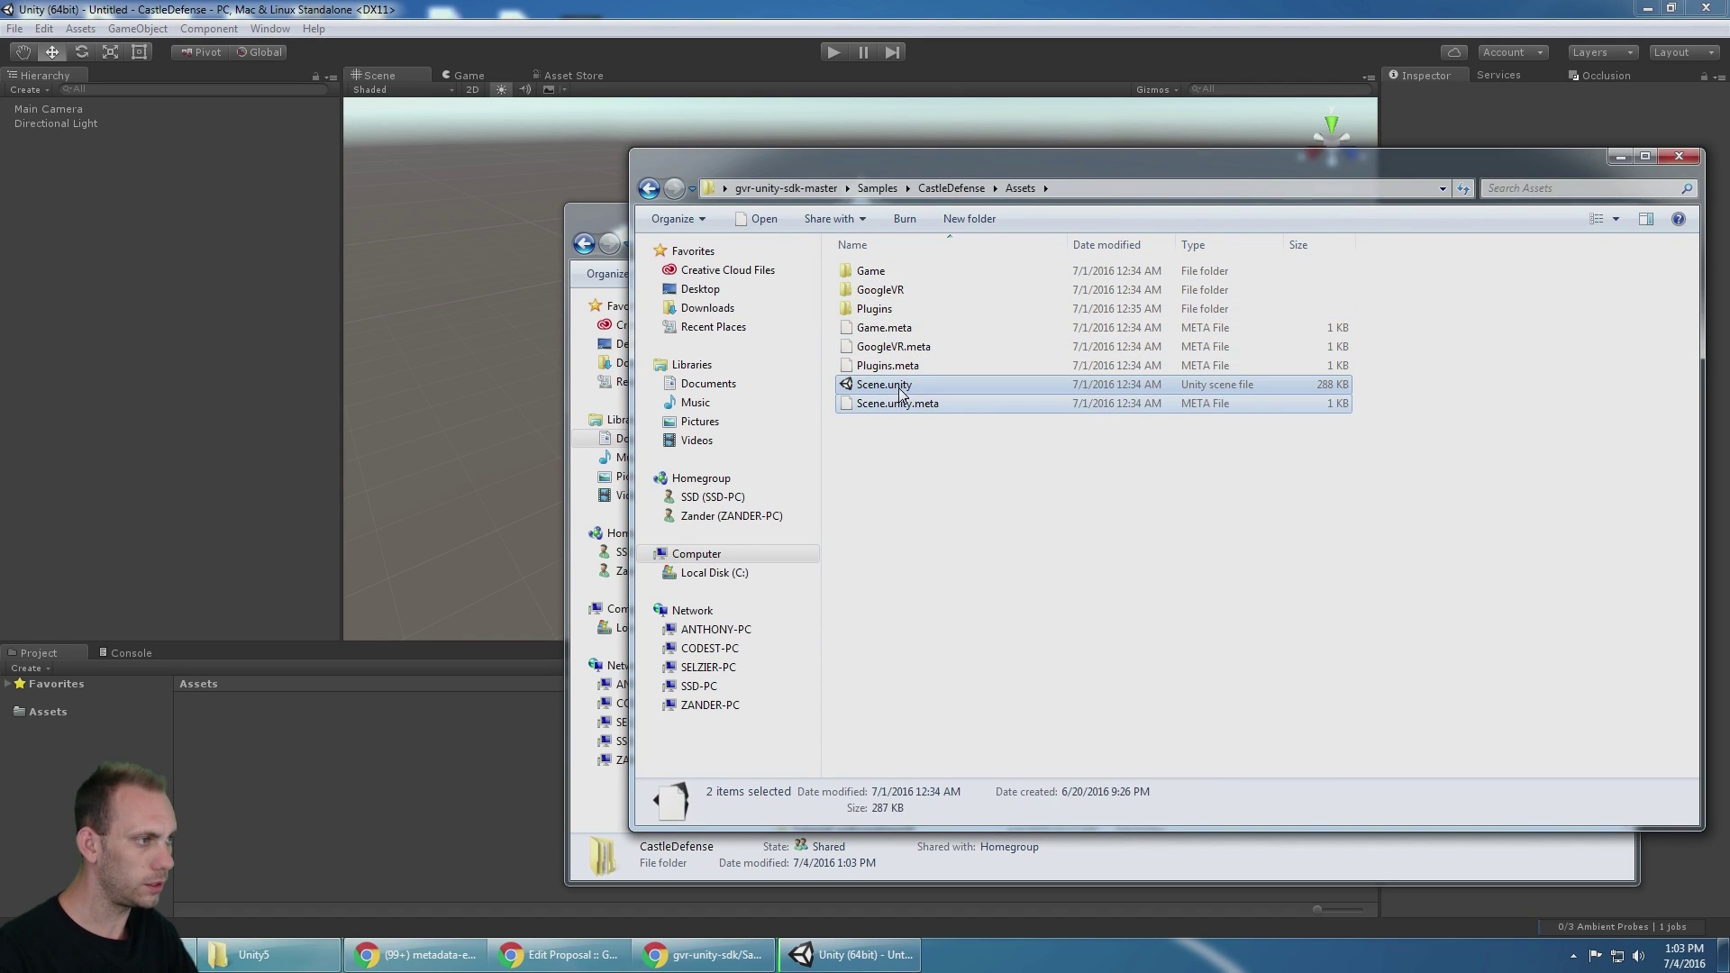
{"action": "left_click", "coordinate": [871, 272], "text": "ctrl"}
{"action": "left_click", "coordinate": [880, 289], "text": "ctrl"}
{"action": "left_click", "coordinate": [880, 309], "text": "ctrl"}
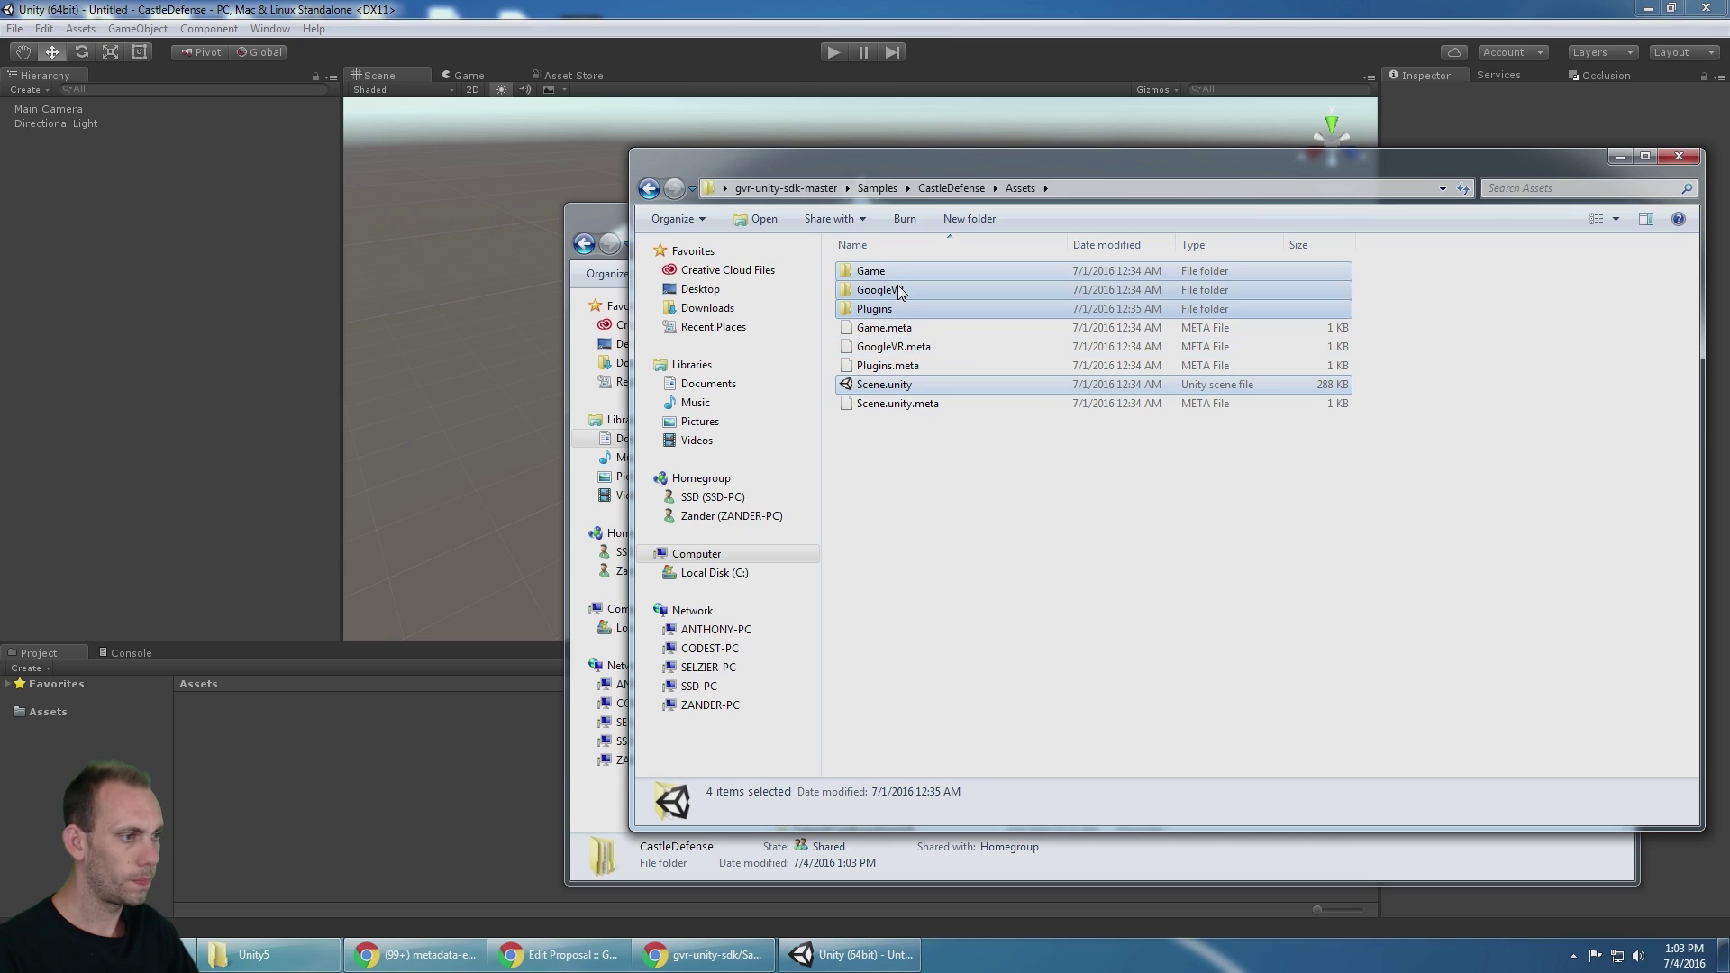
{"action": "left_click_drag", "start_coordinate": [63, 714], "coordinate": [942, 185]}
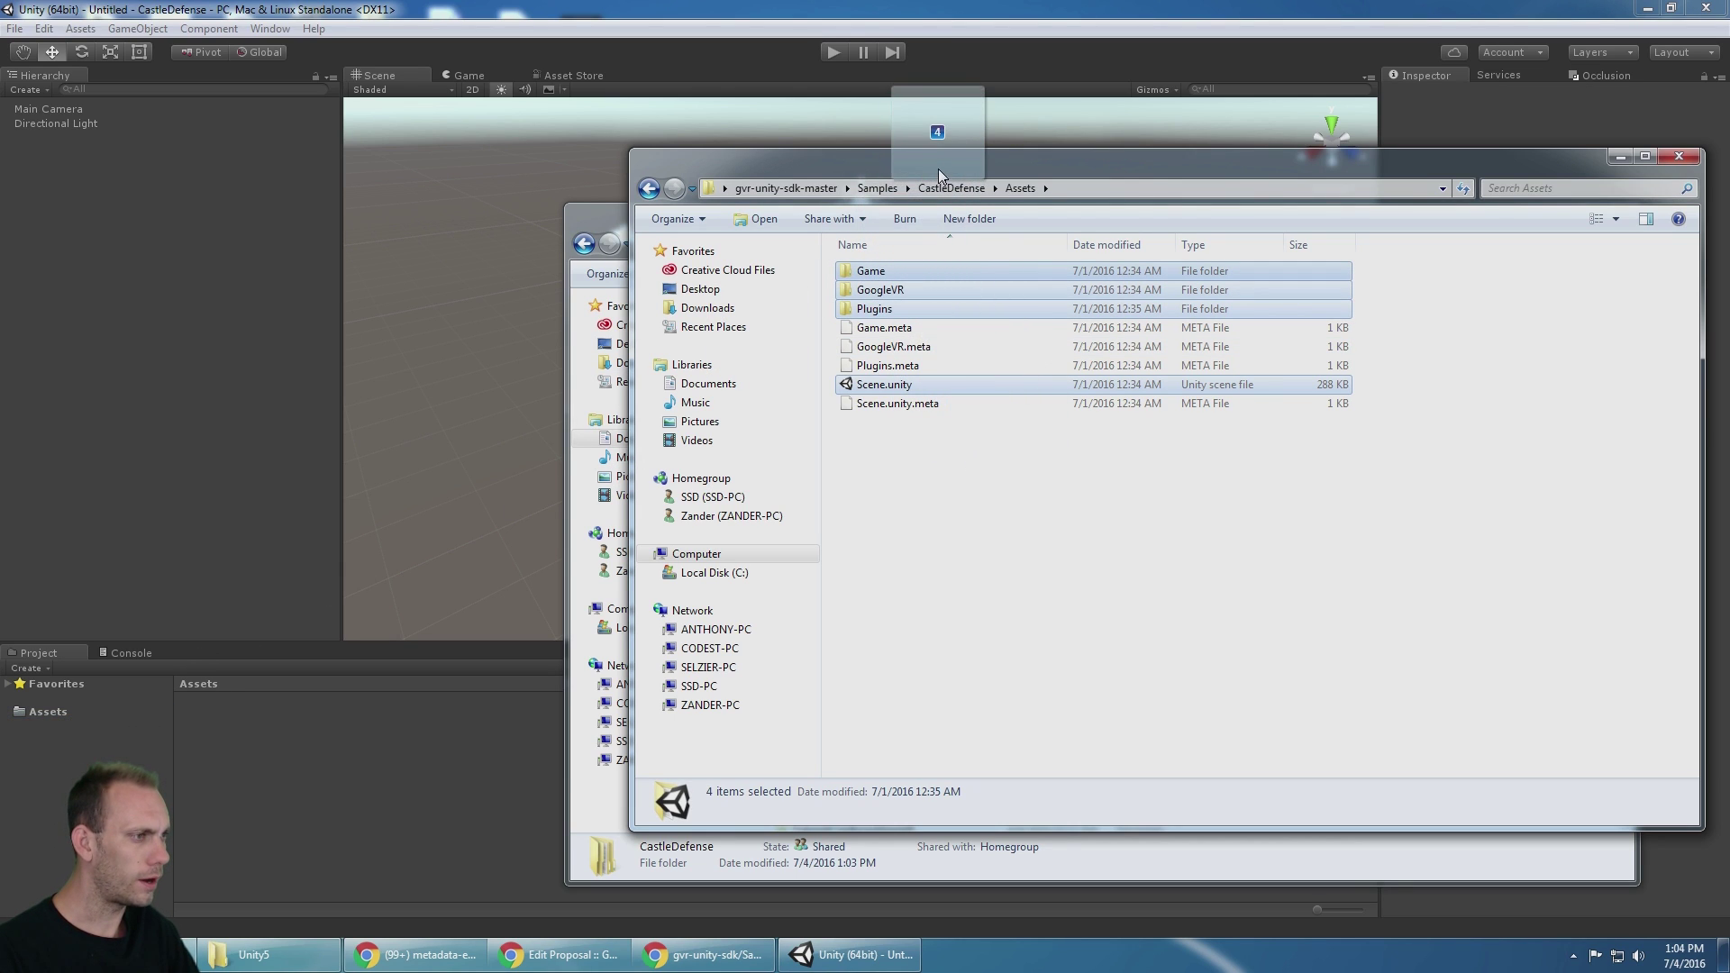
{"action": "left_click", "coordinate": [946, 189]}
Import the complete contents of CastleDefense.unitypackage into the project
{"action": "double_click", "coordinate": [931, 329]}
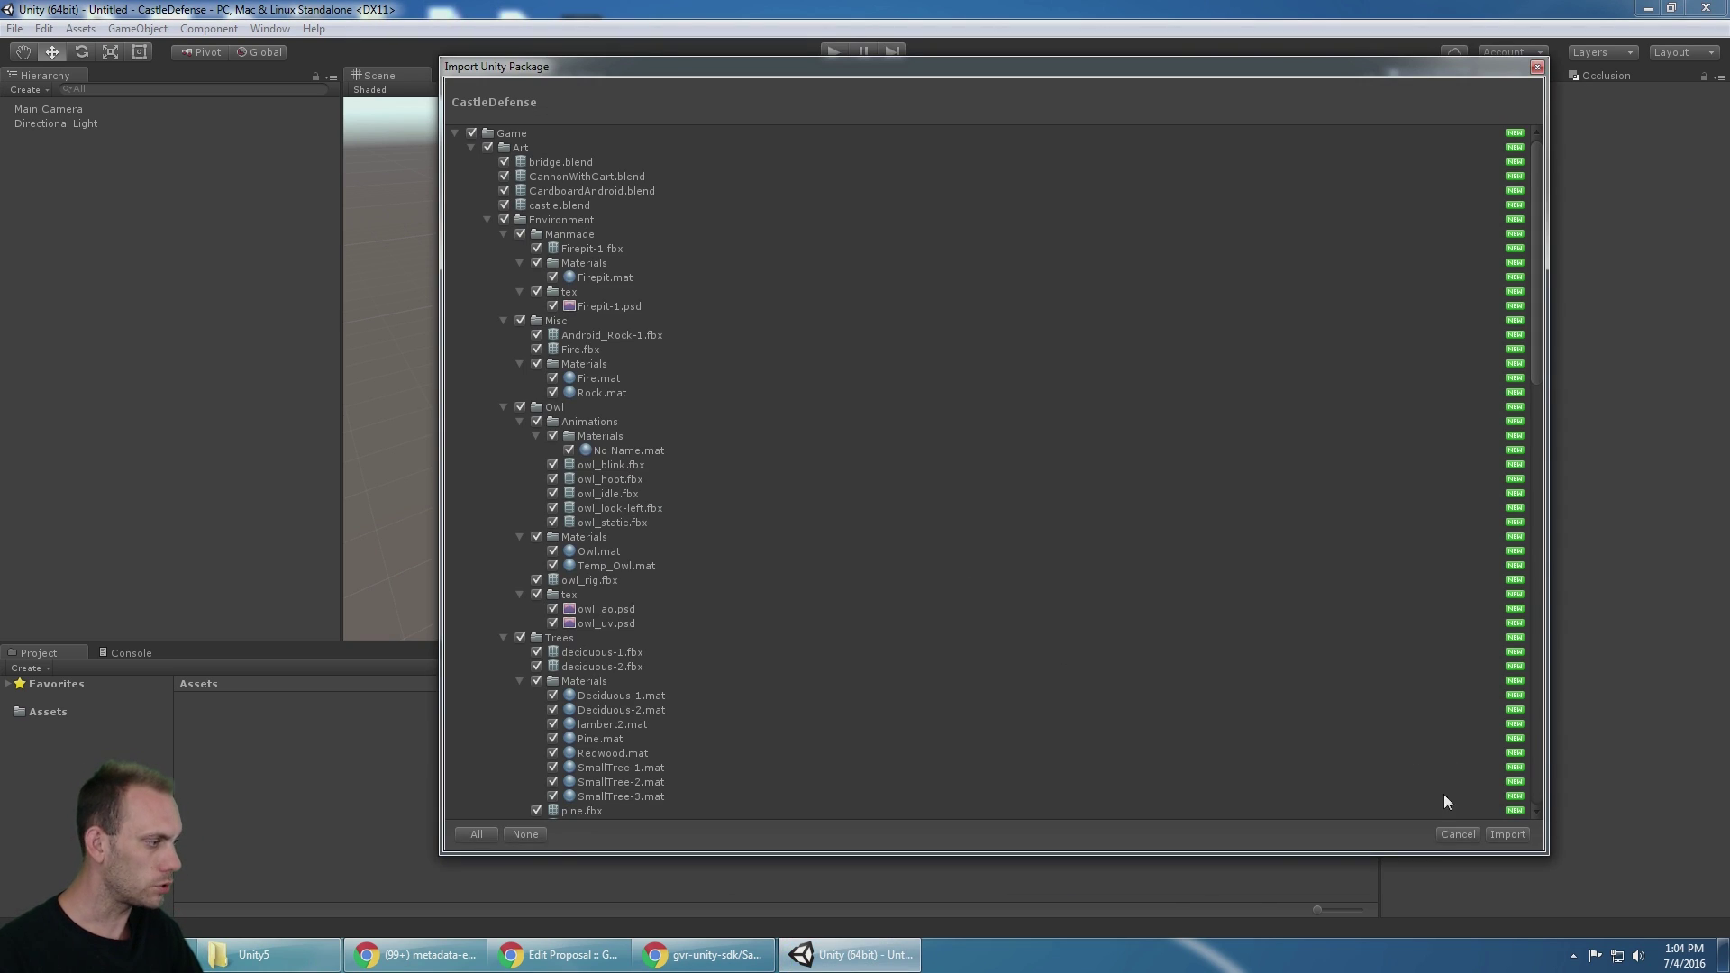
{"action": "left_click", "coordinate": [1509, 835]}
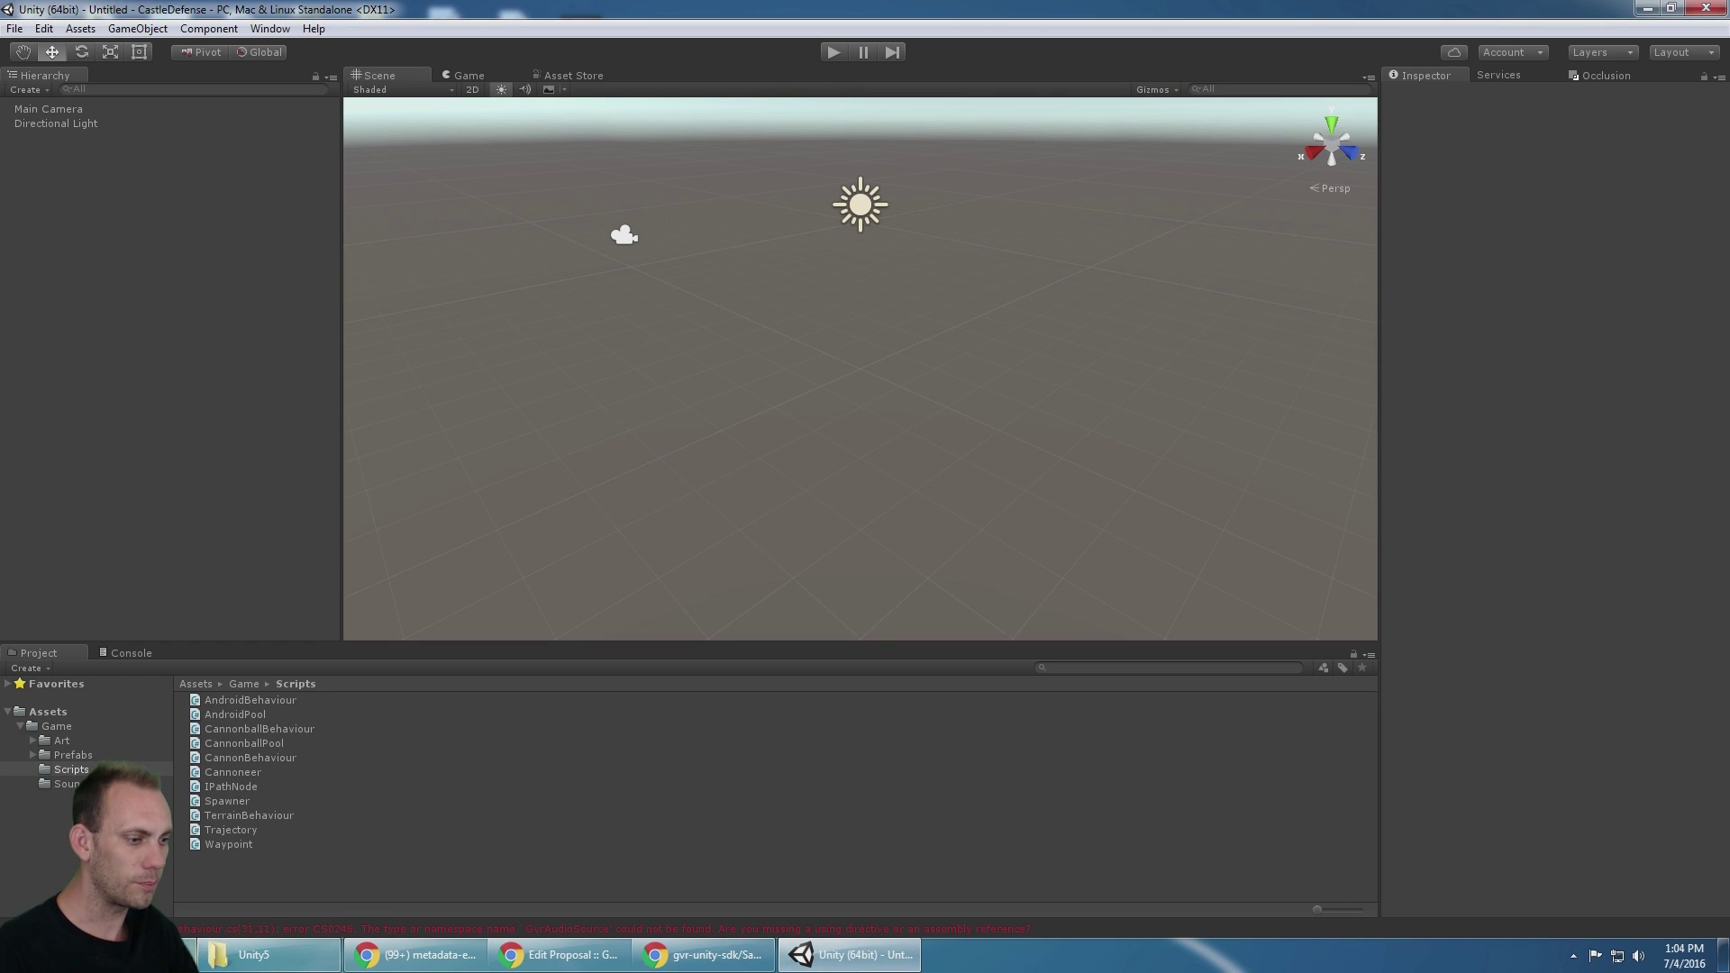
Return to the gvr-unity-sdk-master root folder and open GoogleVRForUnity.unitypackage for import into the project
{"action": "left_click", "coordinate": [282, 964]}
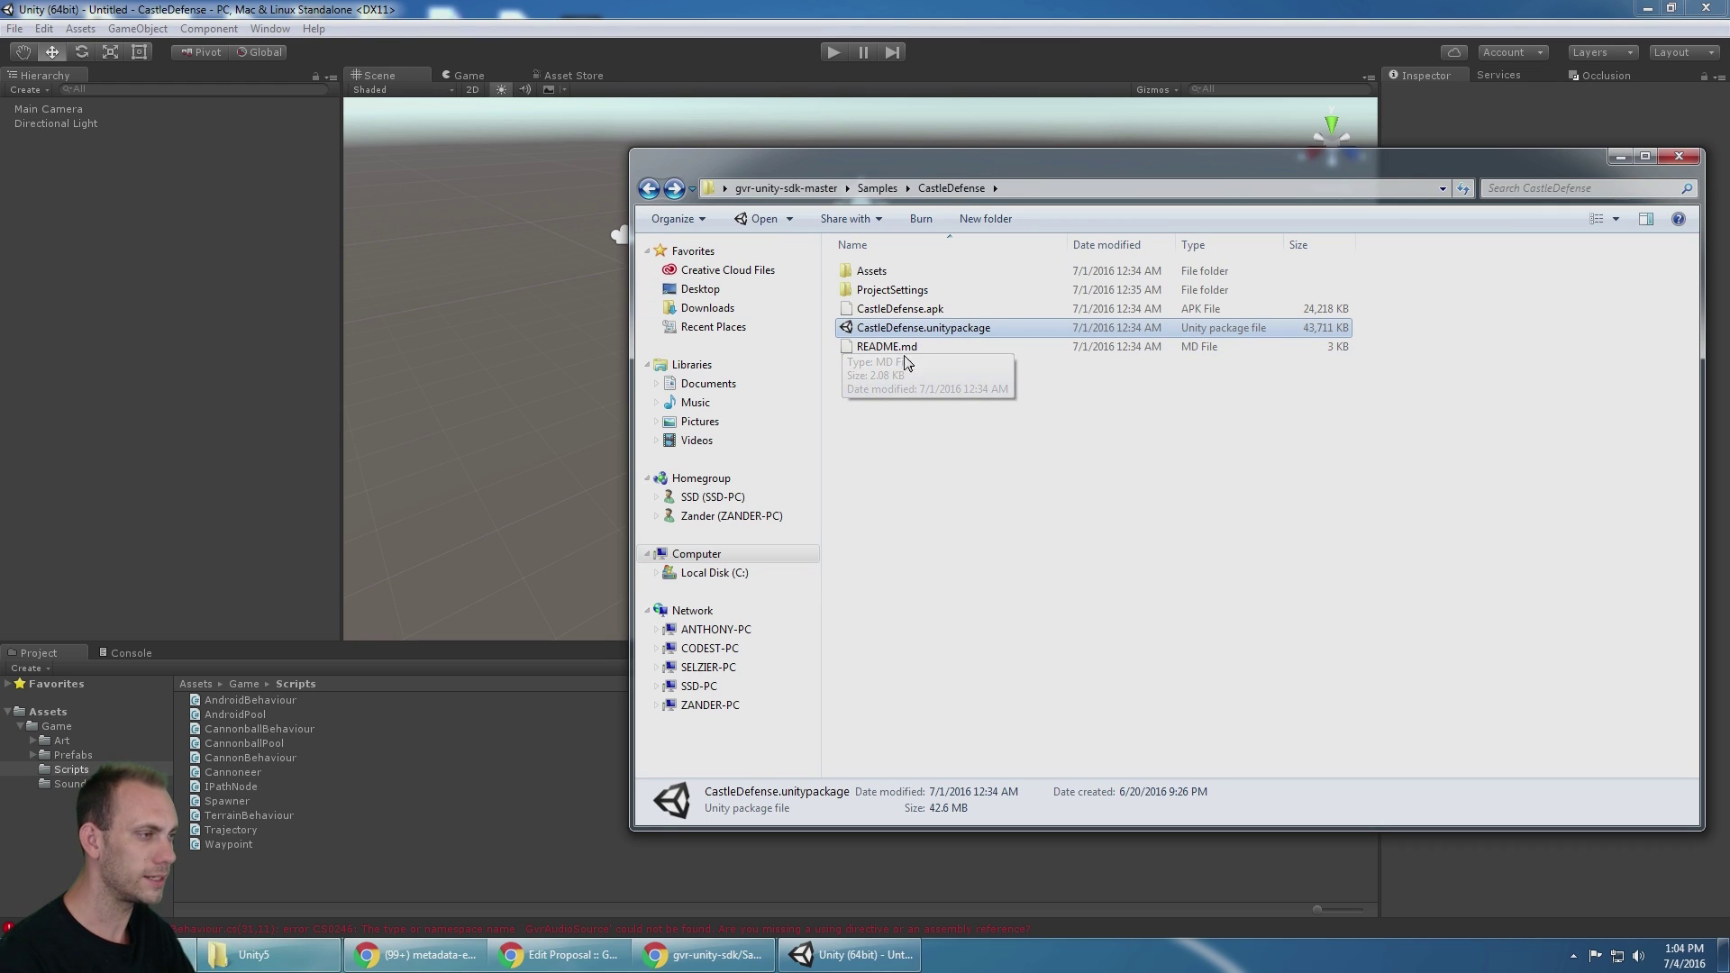
{"action": "left_click", "coordinate": [888, 398]}
{"action": "left_click", "coordinate": [648, 191]}
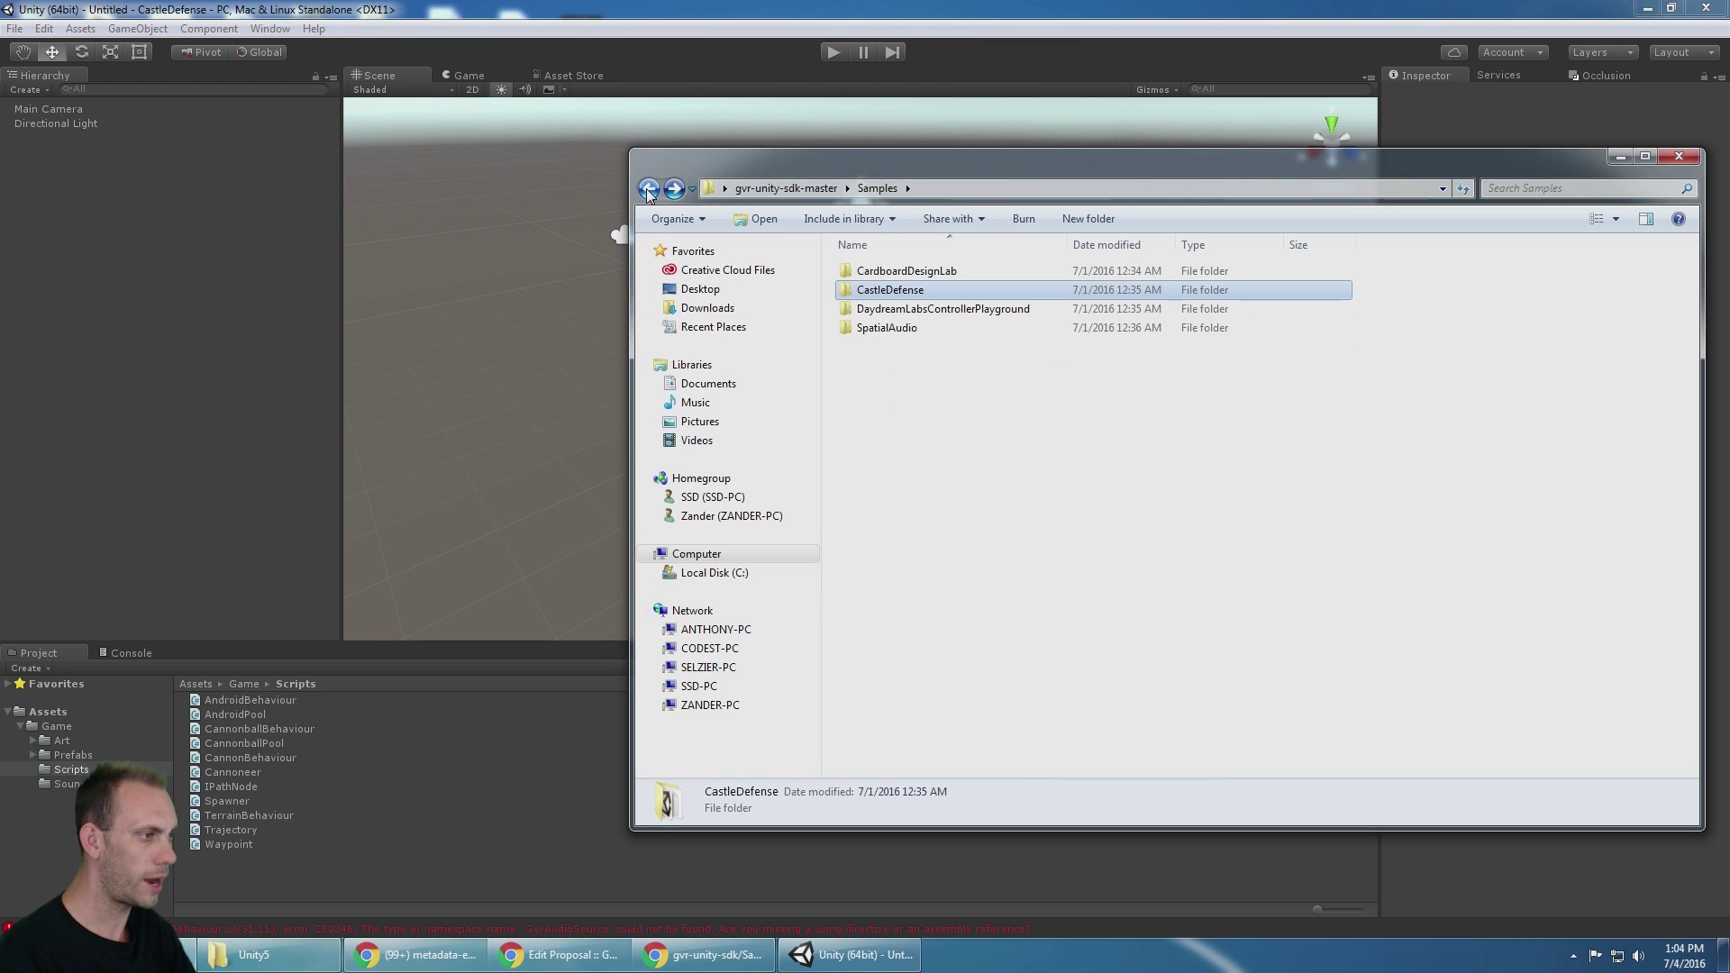
{"action": "left_click", "coordinate": [649, 190]}
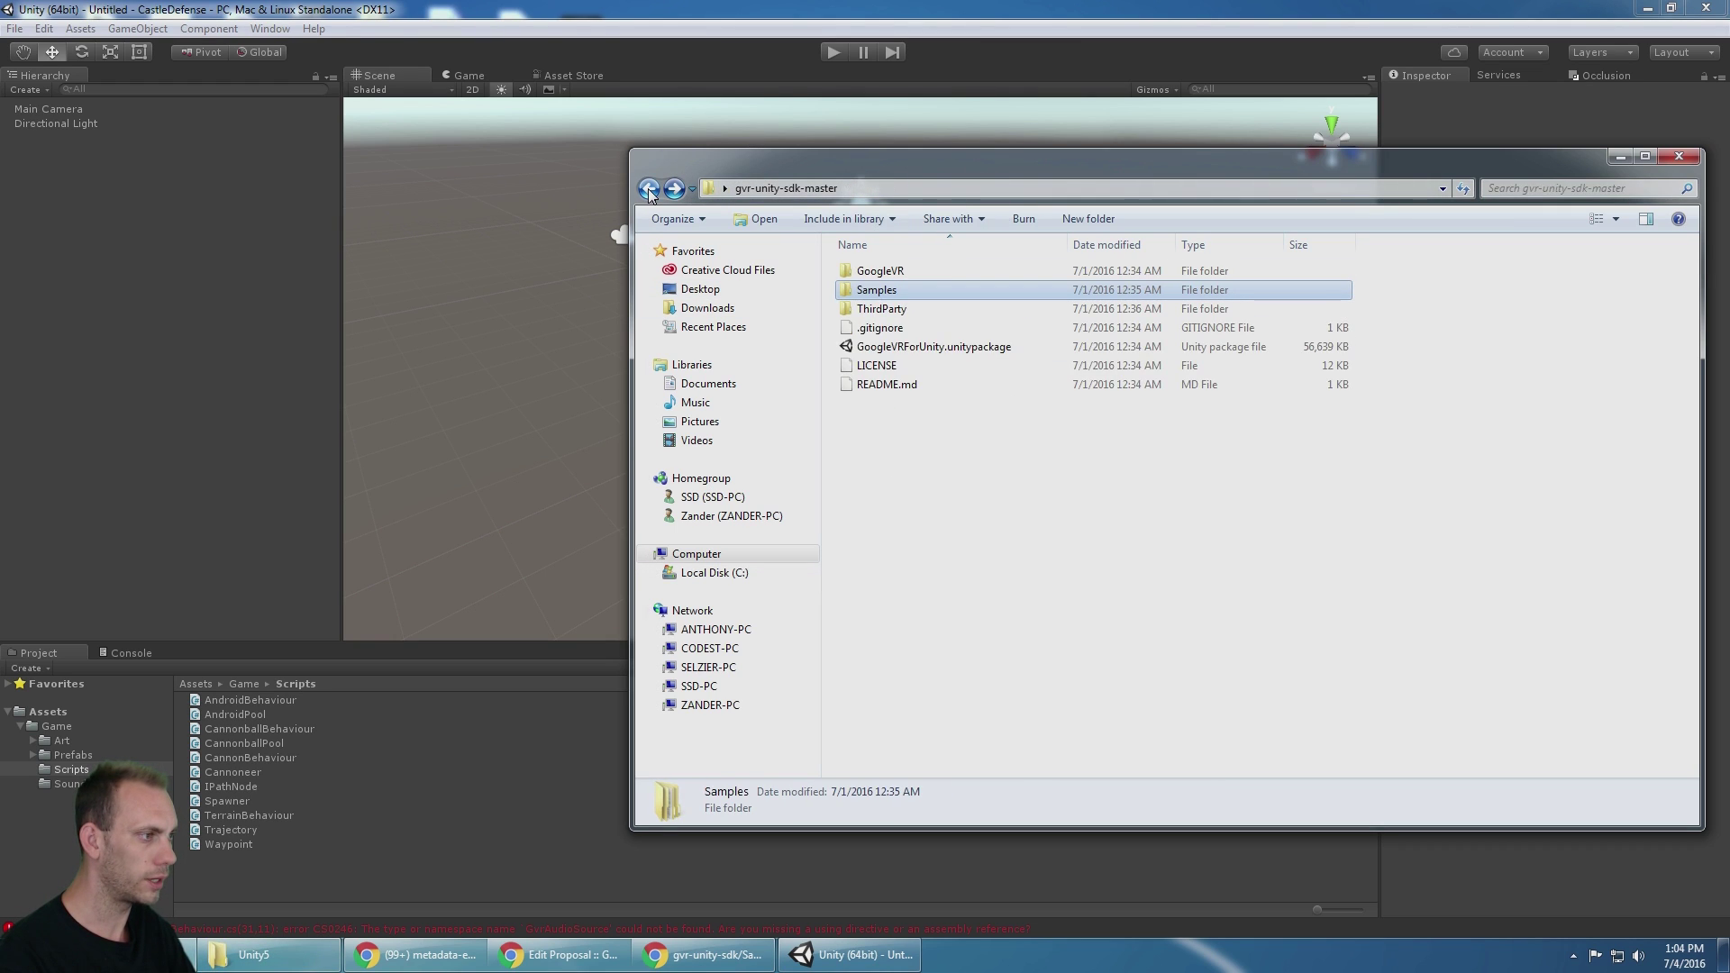
{"action": "double_click", "coordinate": [980, 349]}
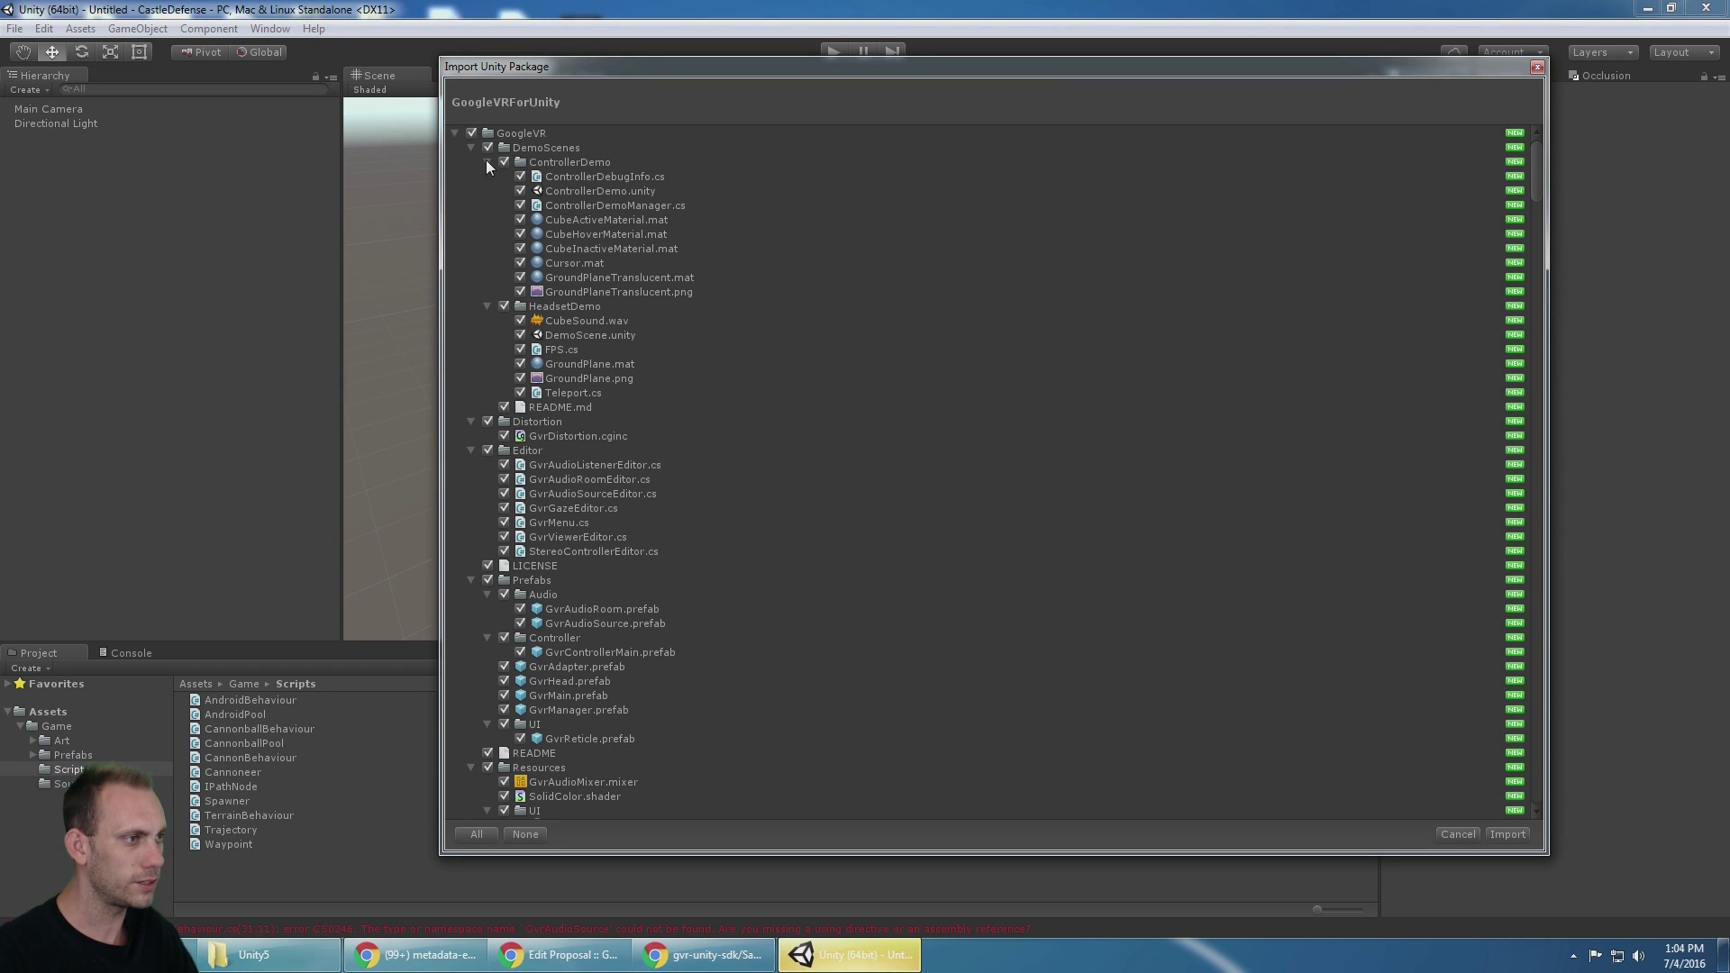
Collapse the package's folder tree, exclude the iOS folder under Plugins, and import everything else
{"action": "left_click", "coordinate": [470, 147]}
{"action": "left_click", "coordinate": [471, 162]}
{"action": "left_click", "coordinate": [470, 176]}
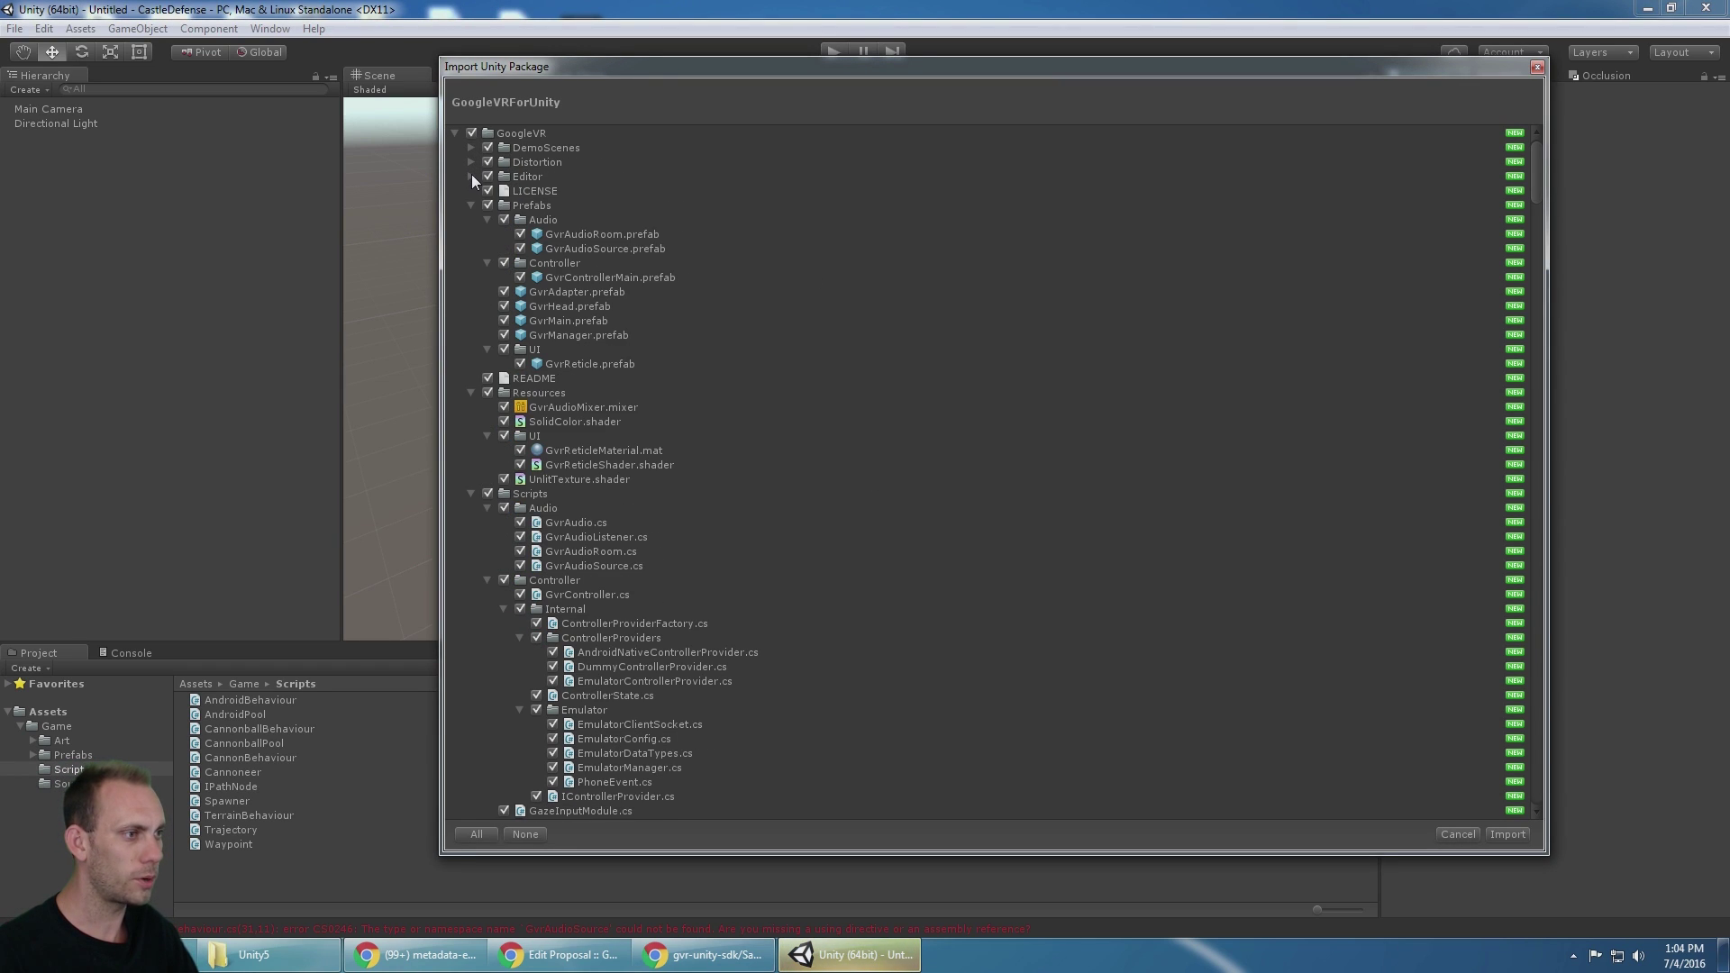
{"action": "left_click", "coordinate": [470, 206]}
{"action": "left_click", "coordinate": [470, 233]}
{"action": "left_click", "coordinate": [454, 133]}
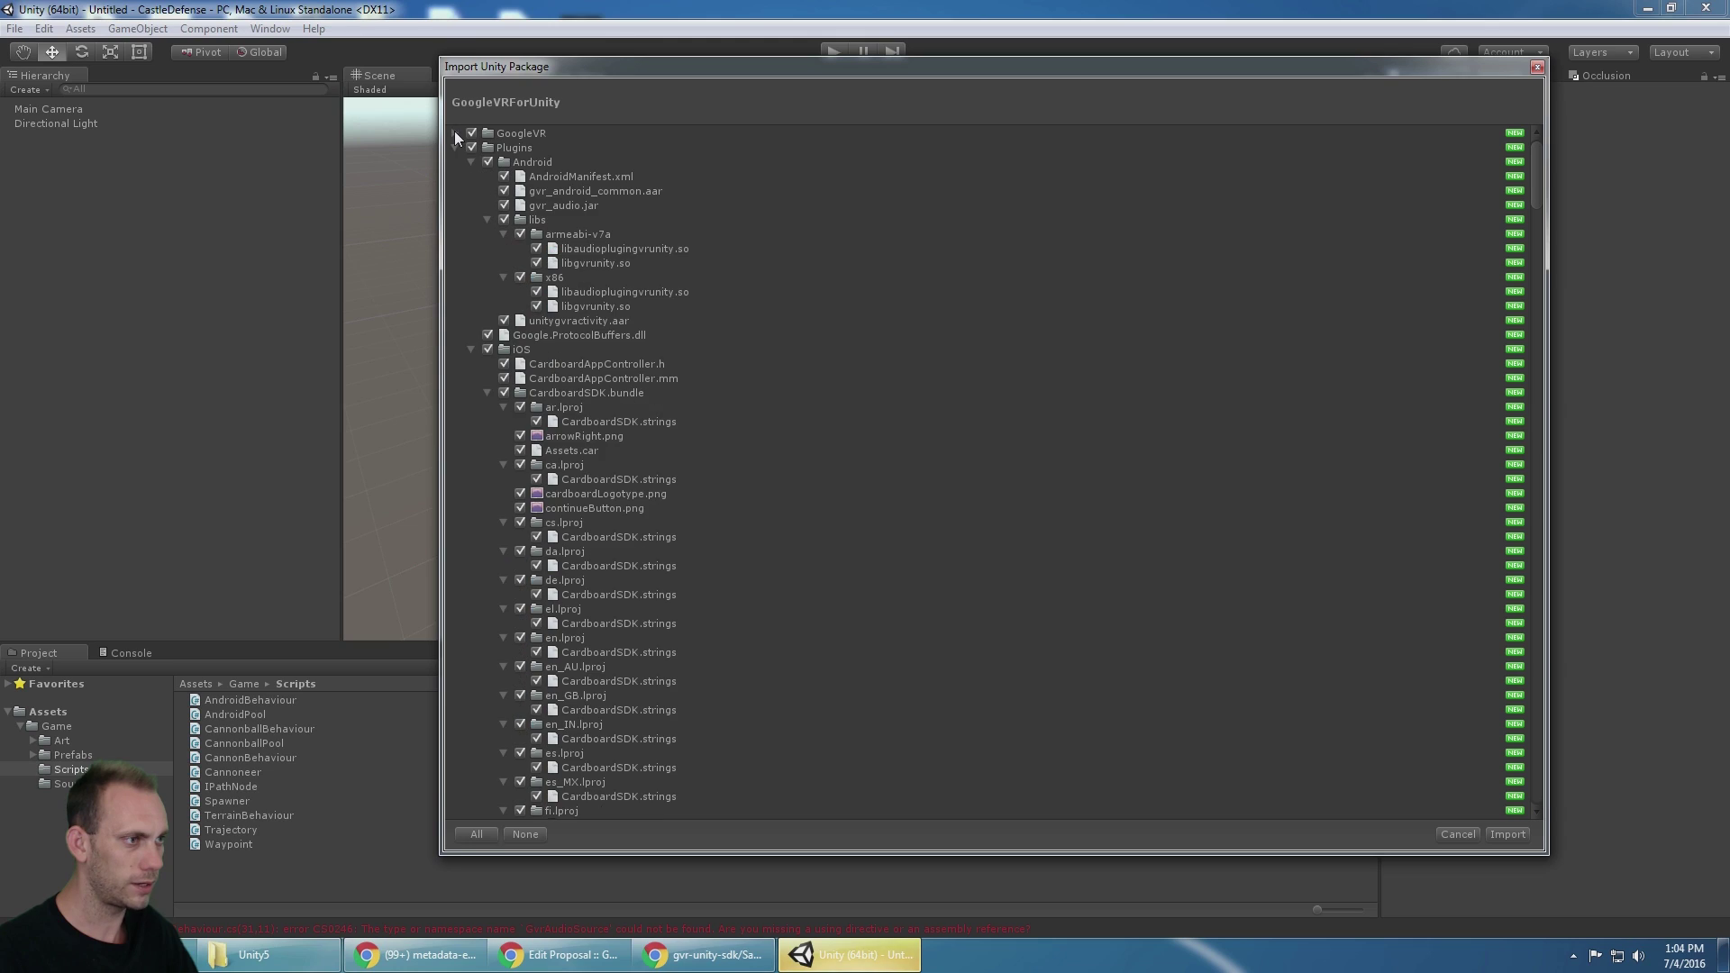
{"action": "left_click", "coordinate": [472, 162]}
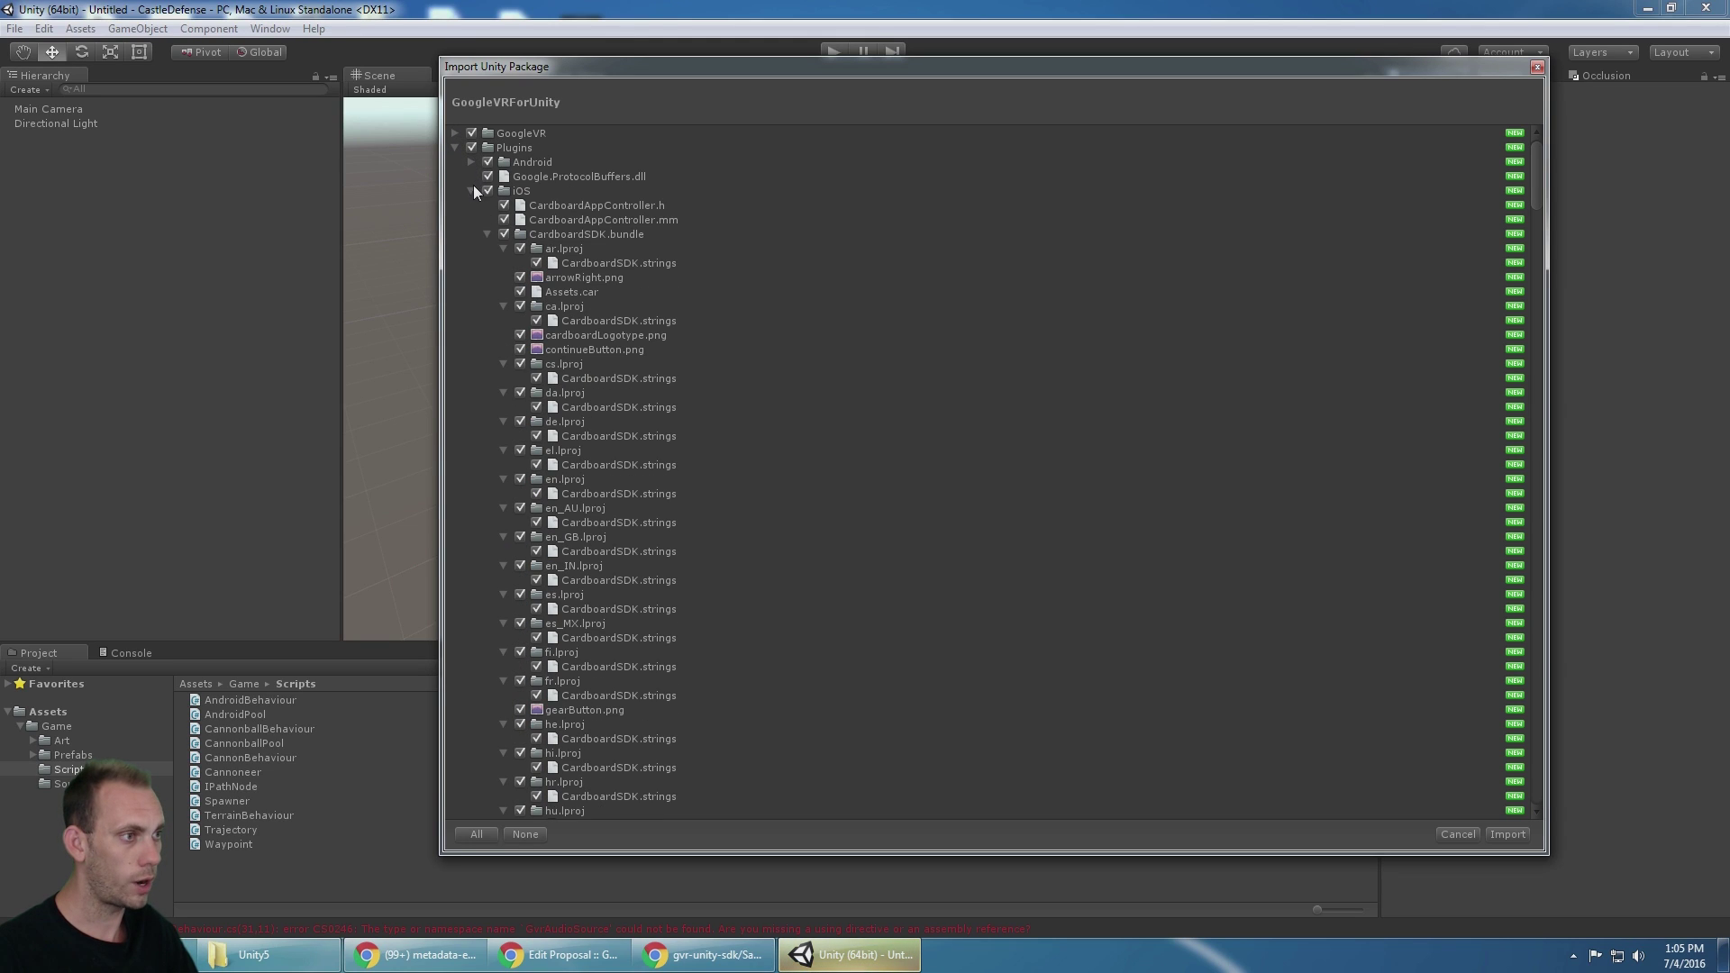
{"action": "left_click", "coordinate": [472, 191]}
{"action": "left_click", "coordinate": [472, 191]}
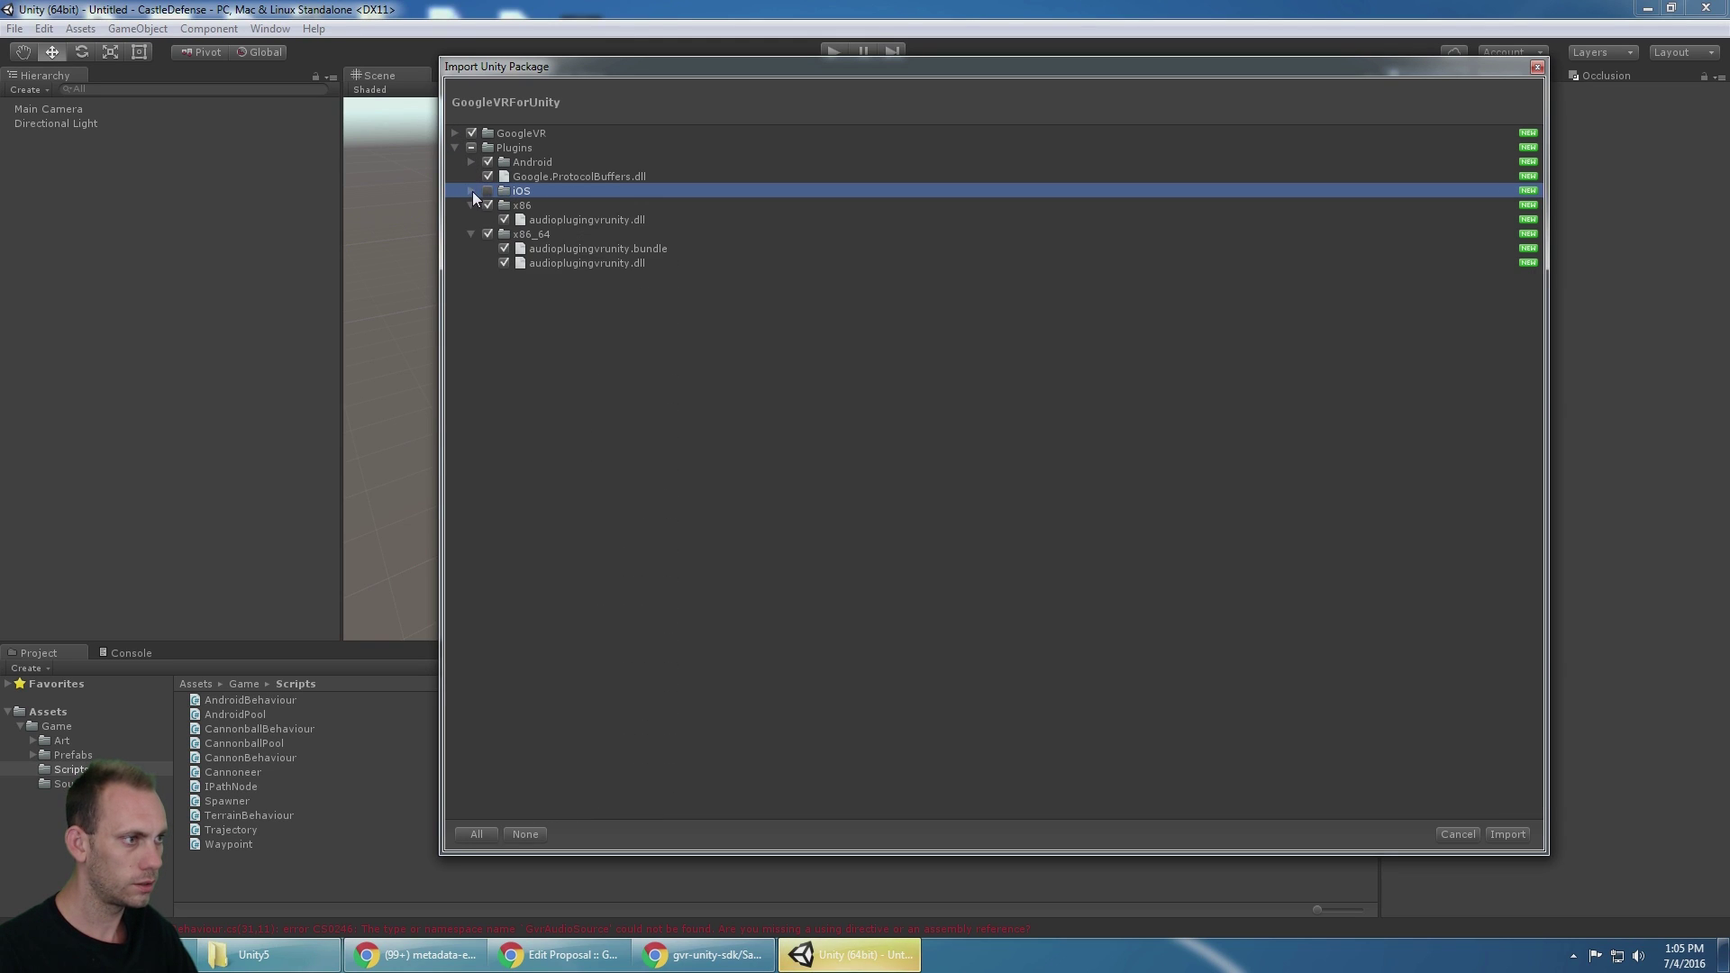
{"action": "left_click", "coordinate": [470, 206]}
{"action": "left_click", "coordinate": [471, 220]}
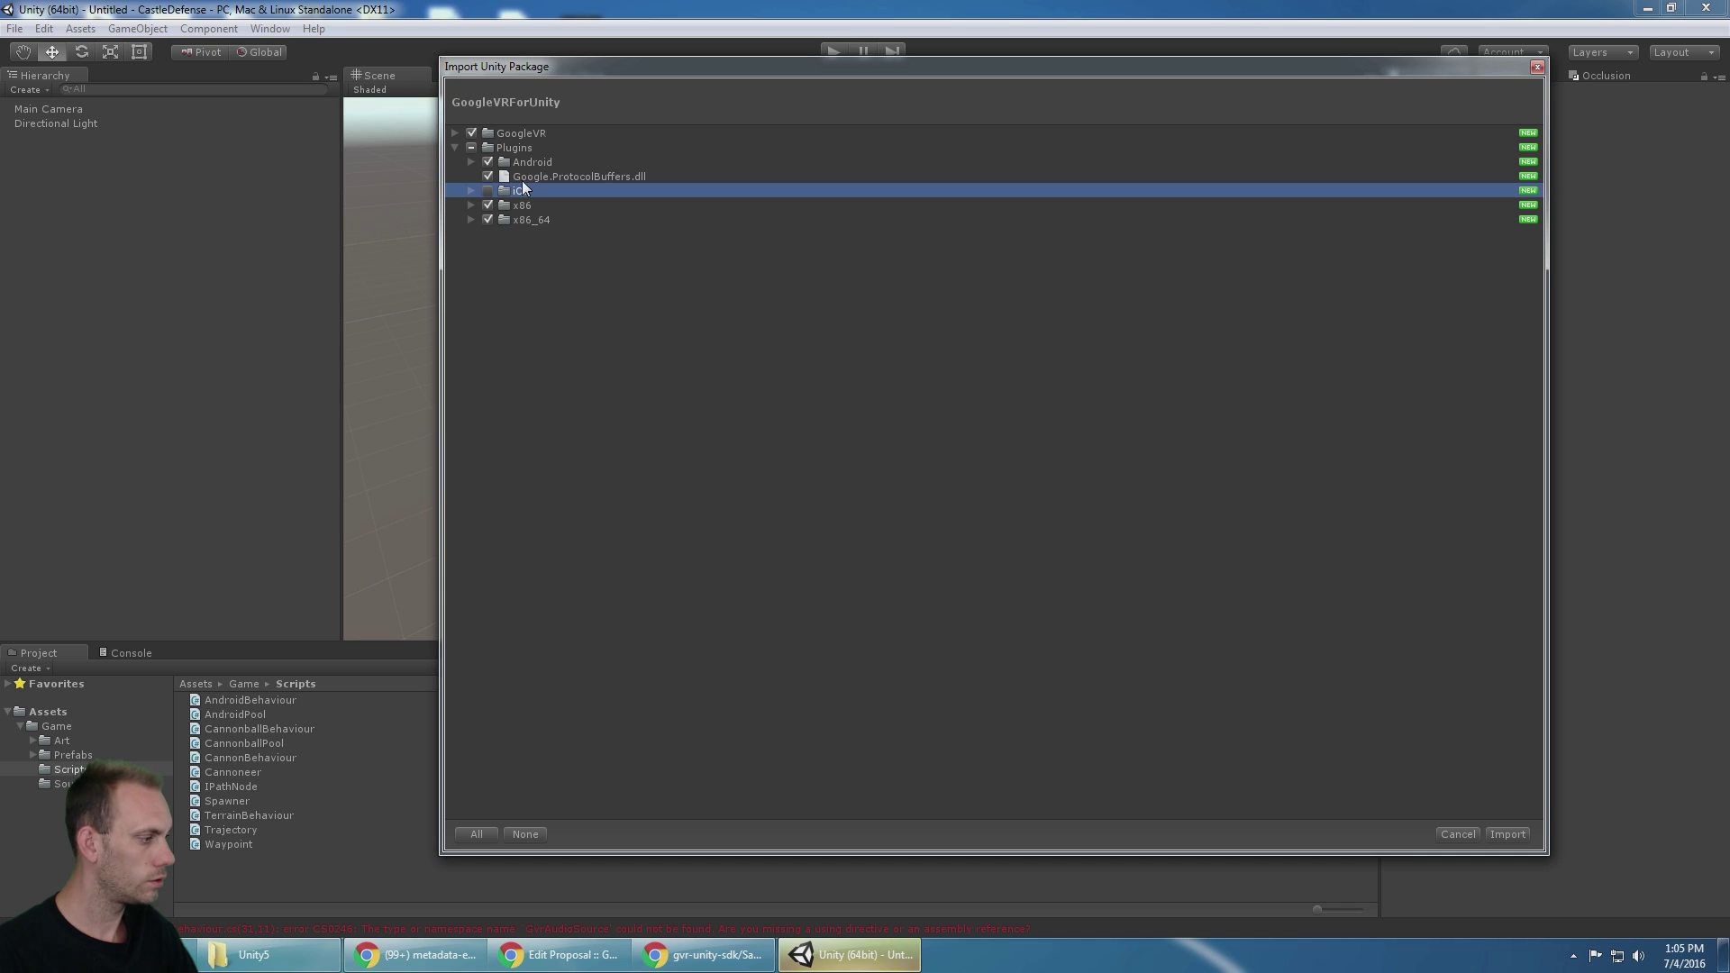
{"action": "left_click", "coordinate": [1497, 832]}
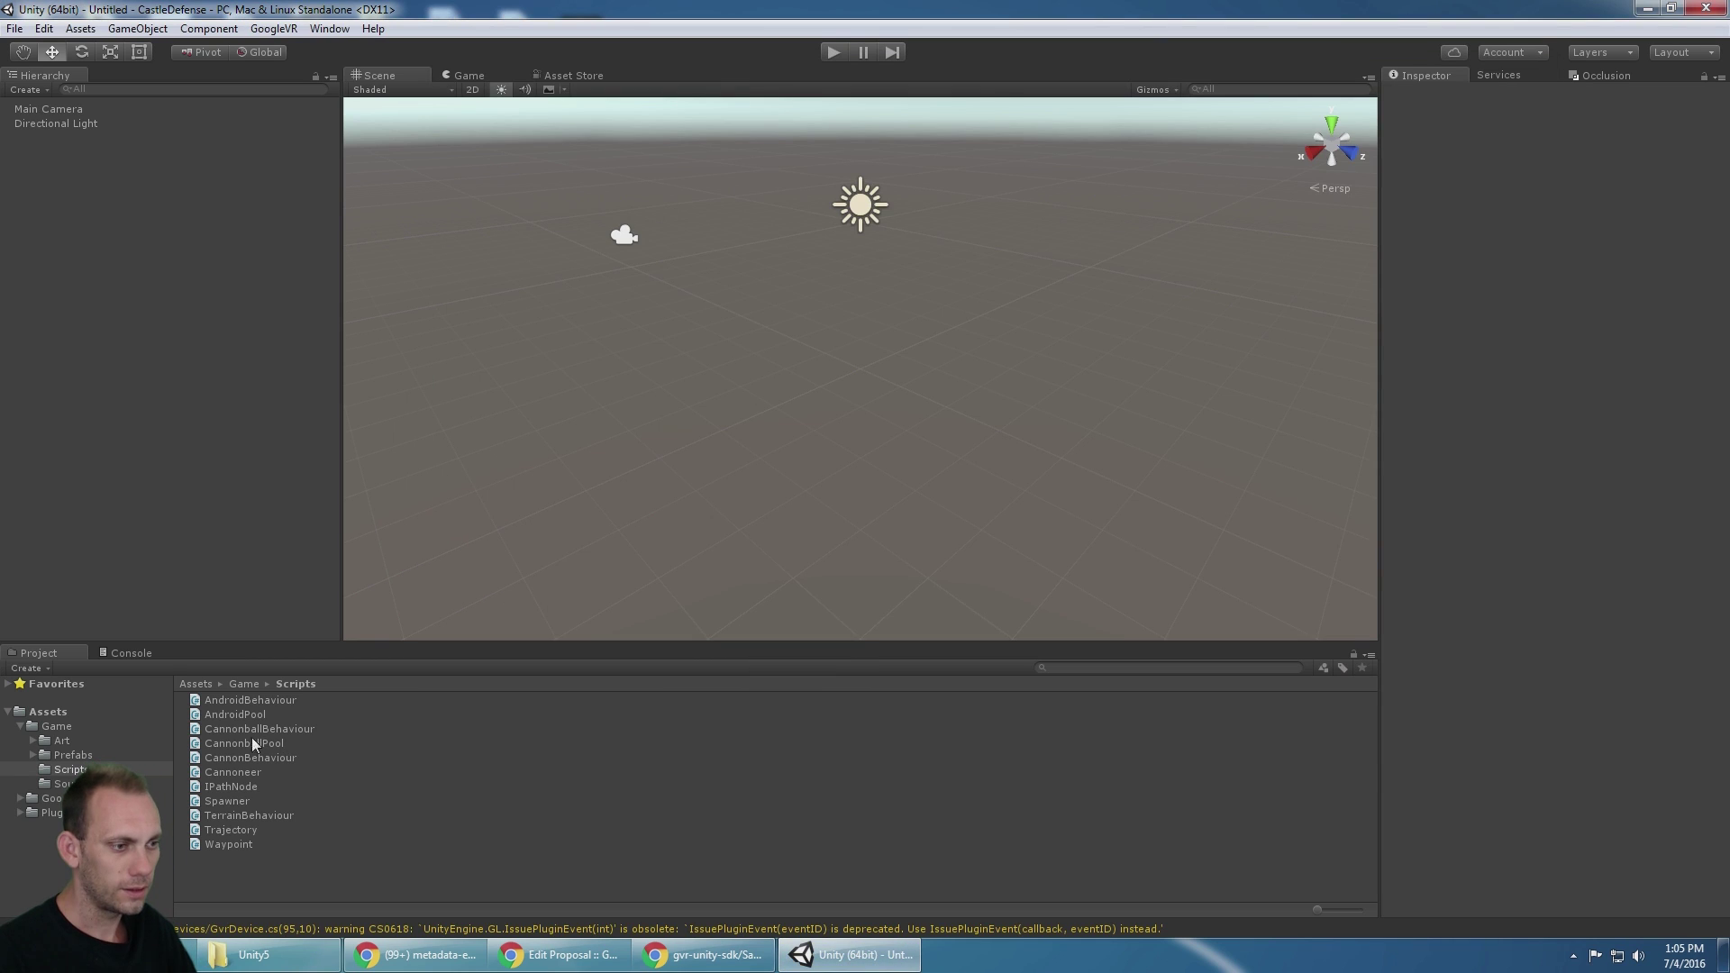
Clear all messages from the Unity console
{"action": "left_click", "coordinate": [121, 653]}
{"action": "left_click", "coordinate": [21, 667]}
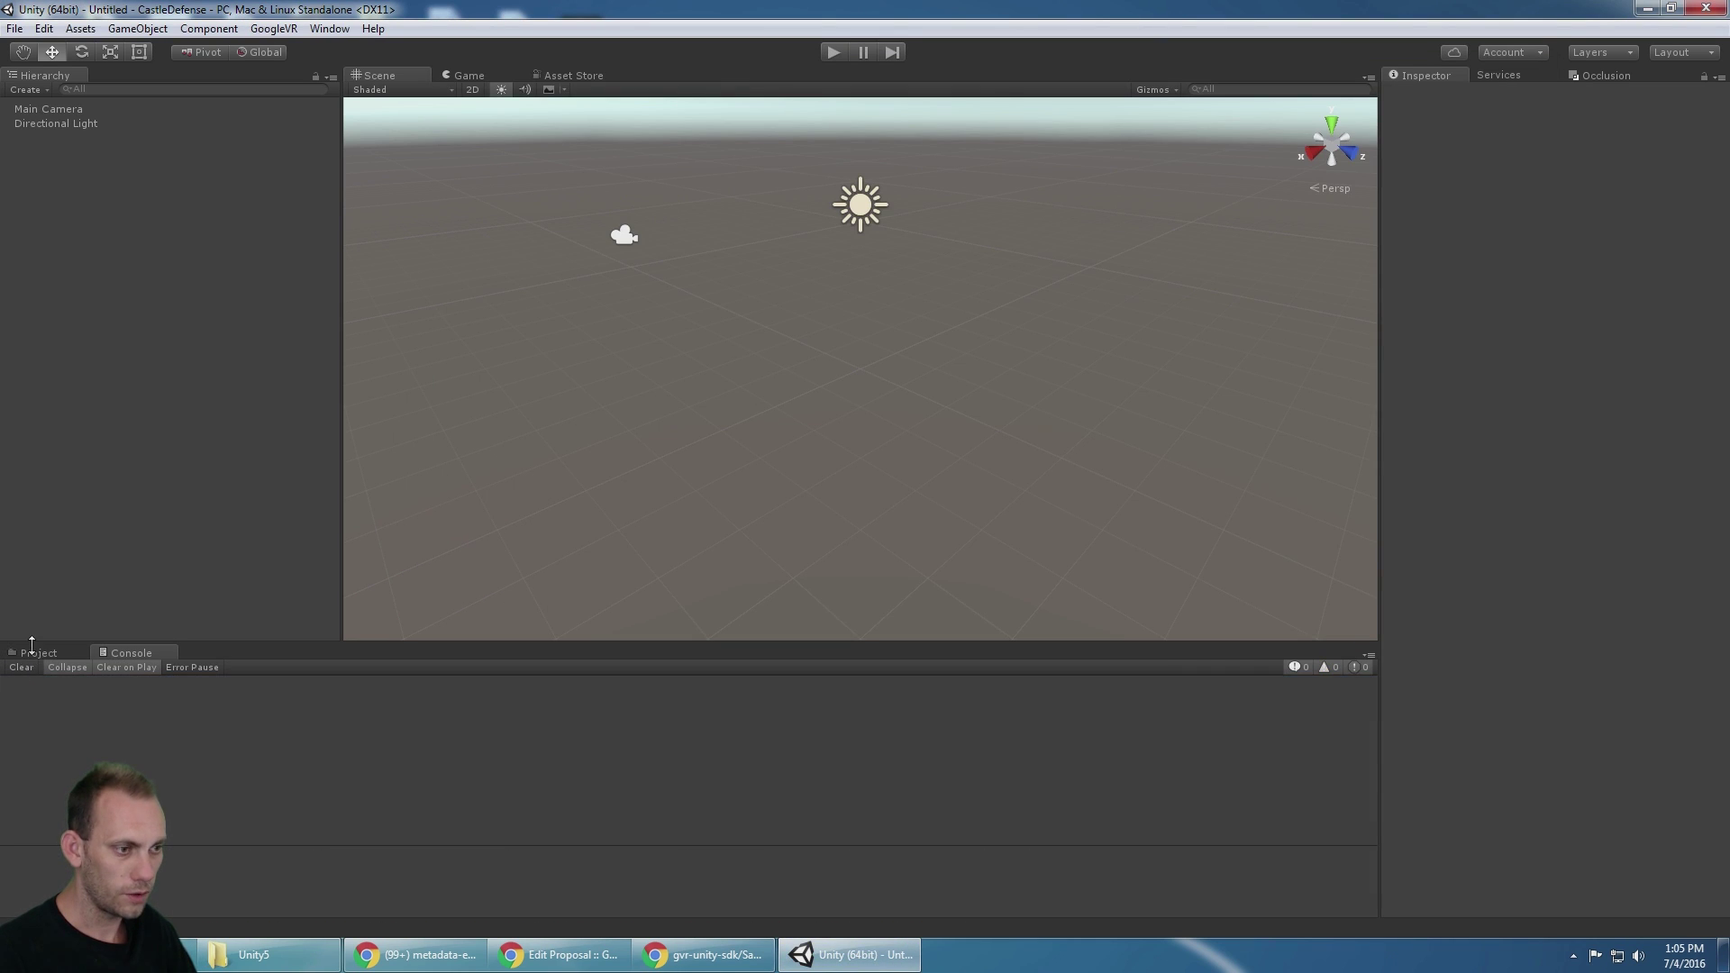
Open the Scene file from the project's root Assets folder
{"action": "left_click", "coordinate": [36, 652]}
{"action": "scroll", "coordinate": [40, 704], "scroll_direction": "up", "scroll_amount": 1}
{"action": "left_click", "coordinate": [45, 711]}
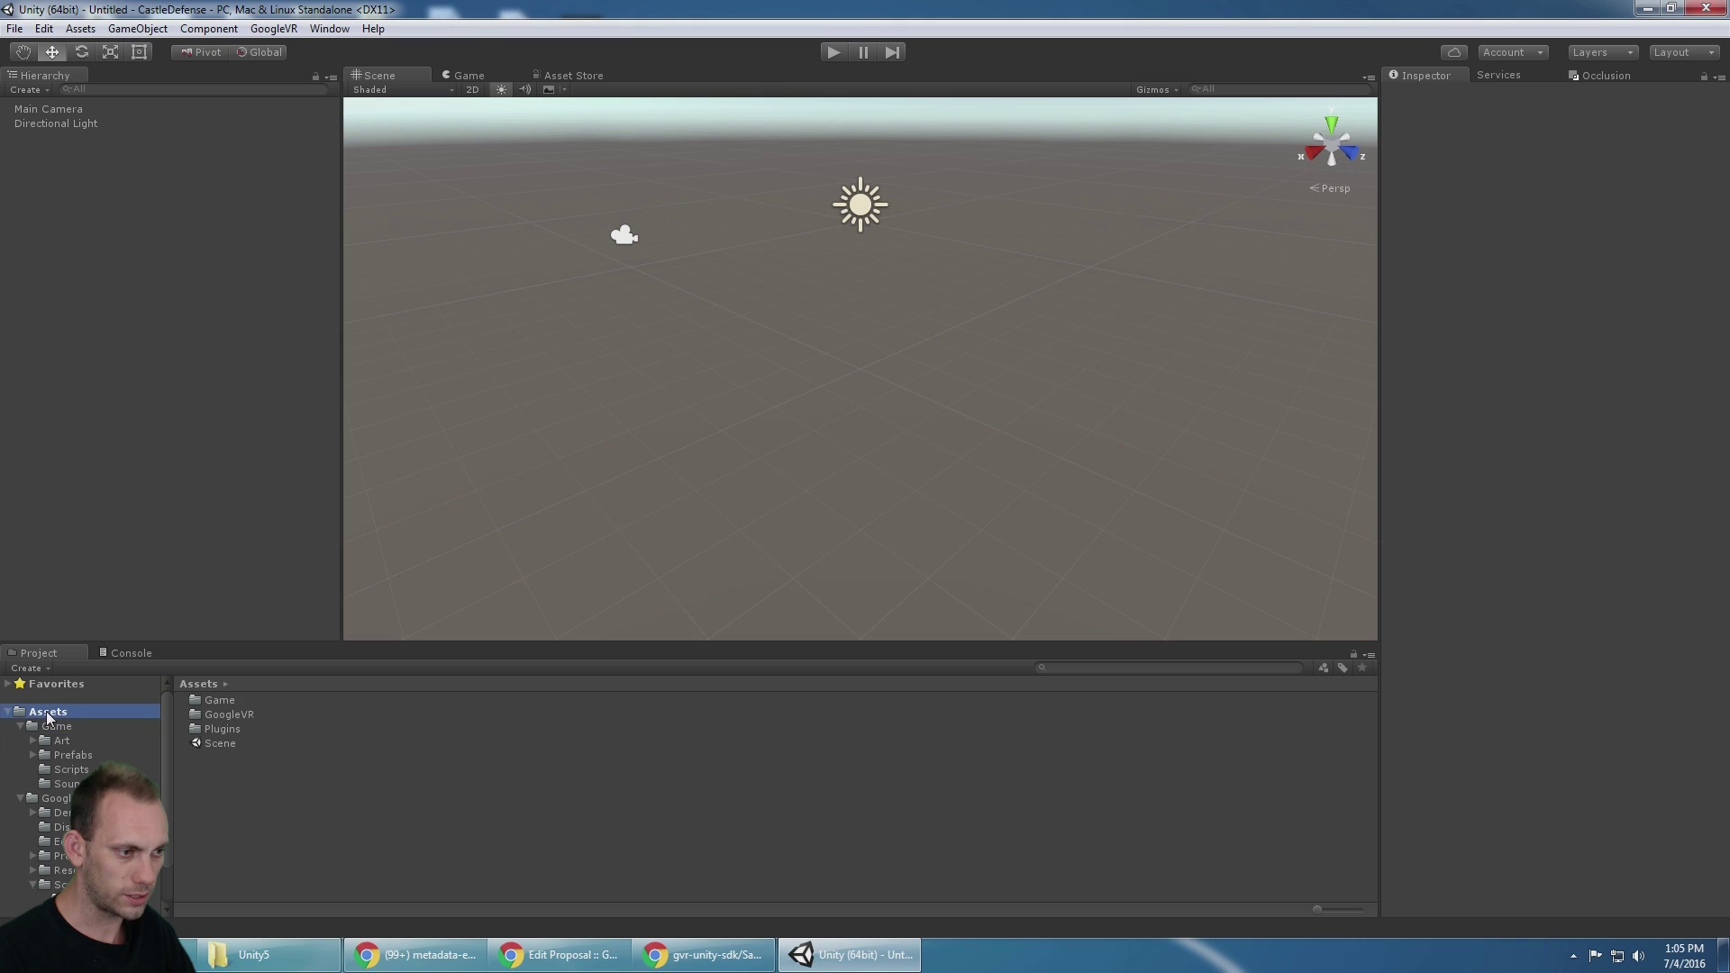
{"action": "double_click", "coordinate": [224, 744]}
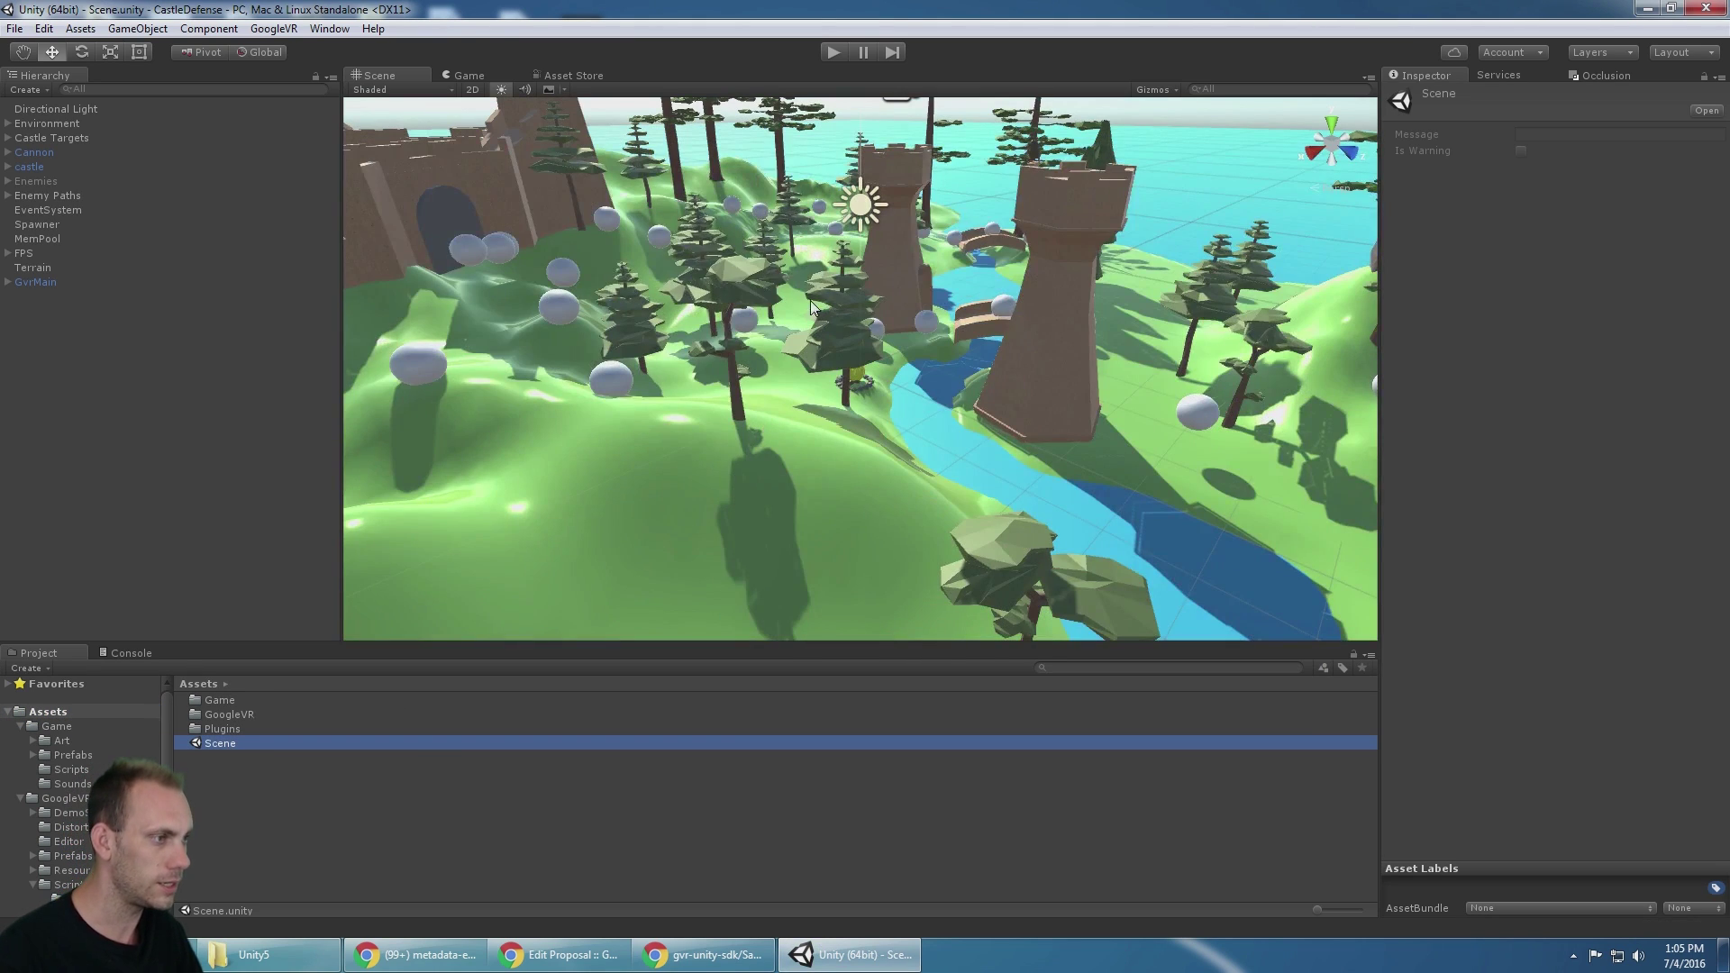
Test-run the castle scene in play mode, looking around the VR view, and stop playback
{"action": "left_click_drag", "start_coordinate": [809, 300], "coordinate": [879, 333], "text": "alt"}
{"action": "left_click", "coordinate": [835, 52]}
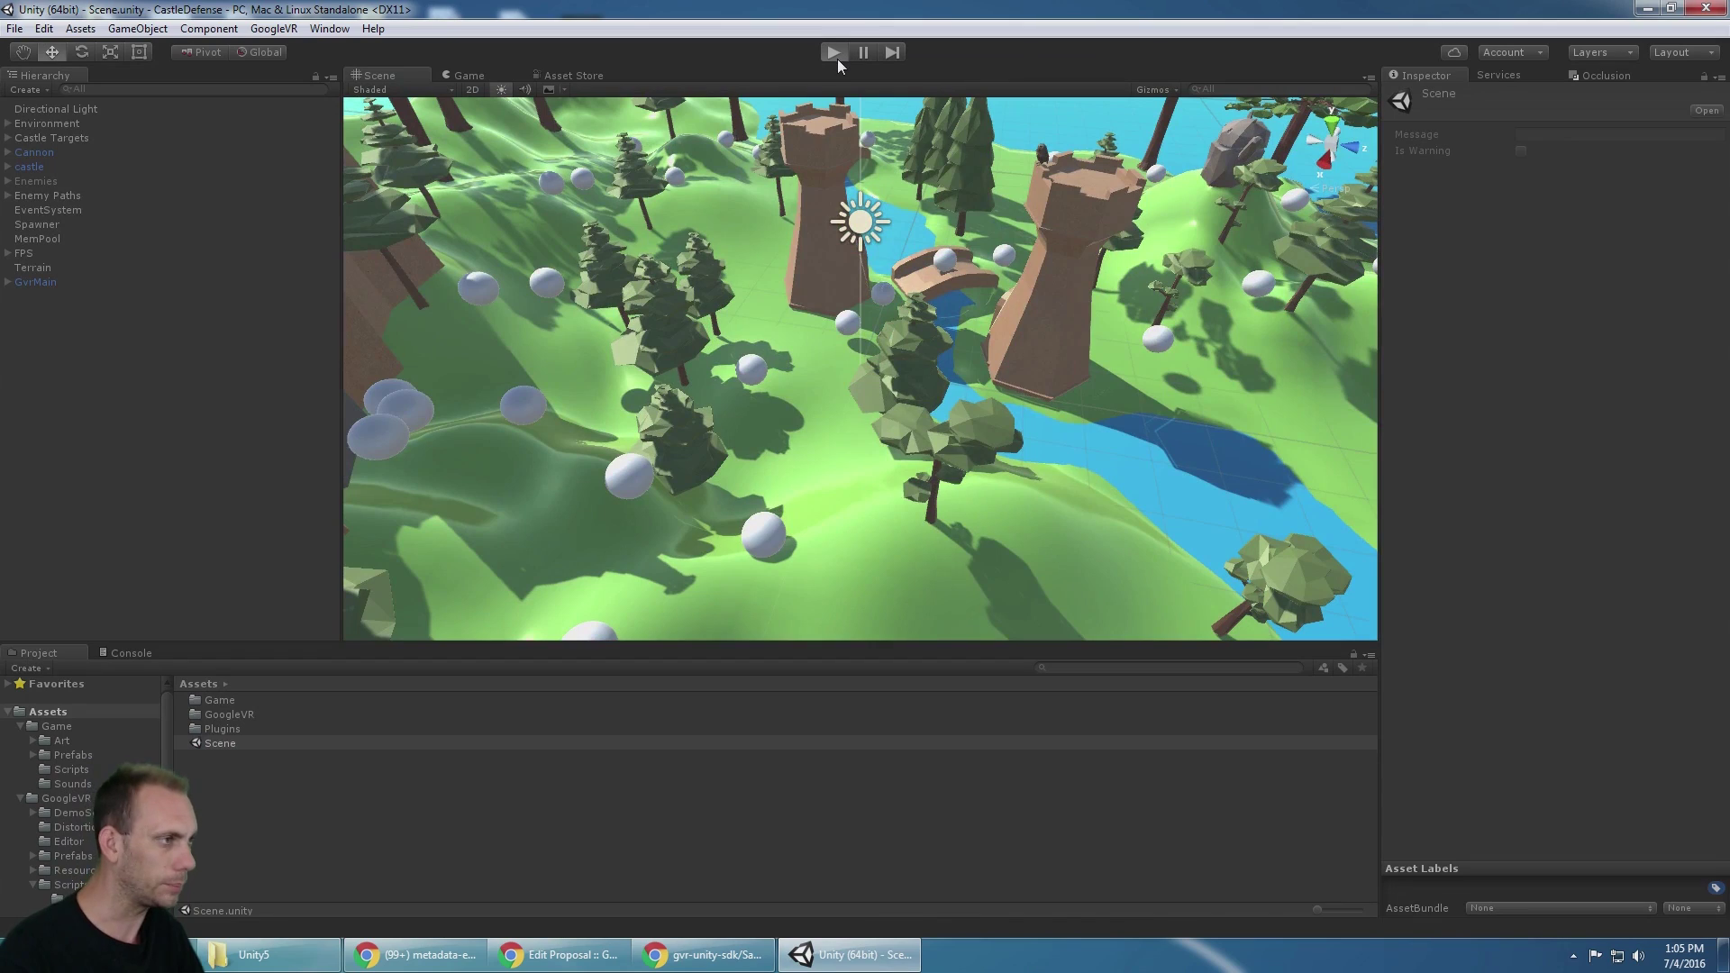
{"action": "key", "text": "alt"}
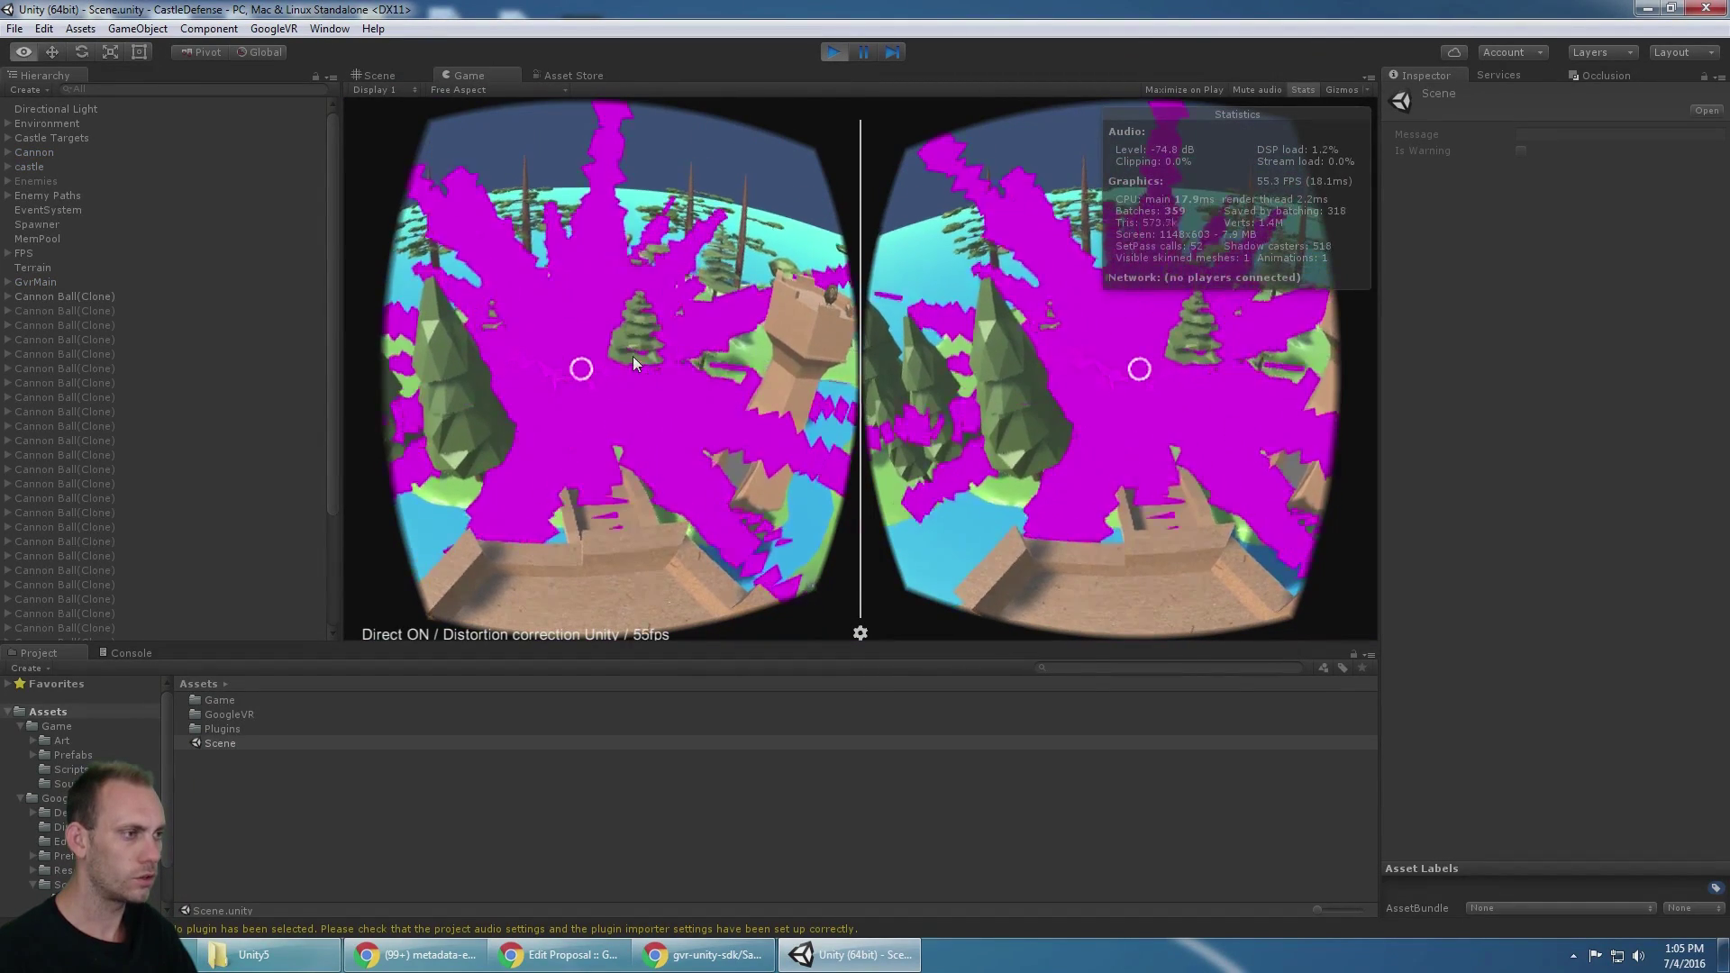
{"action": "left_click", "coordinate": [834, 53]}
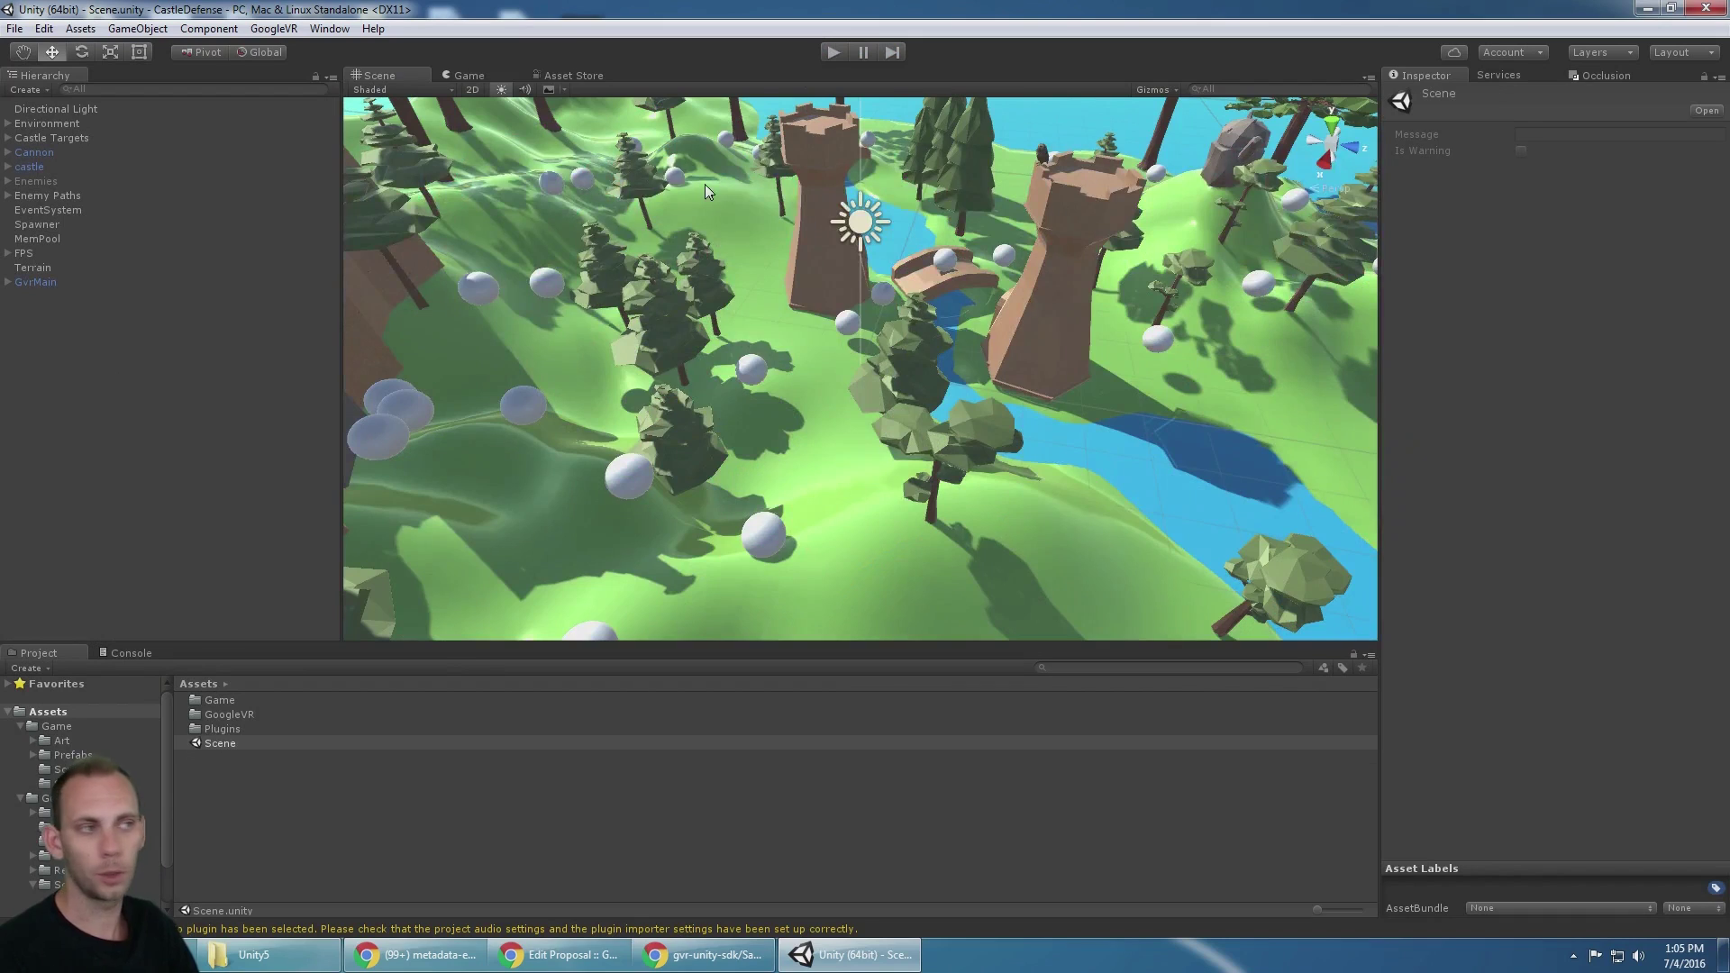
Set the Spatializer Plugin to GVR Audio Spatializer in the project's audio settings
{"action": "left_click", "coordinate": [47, 28]}
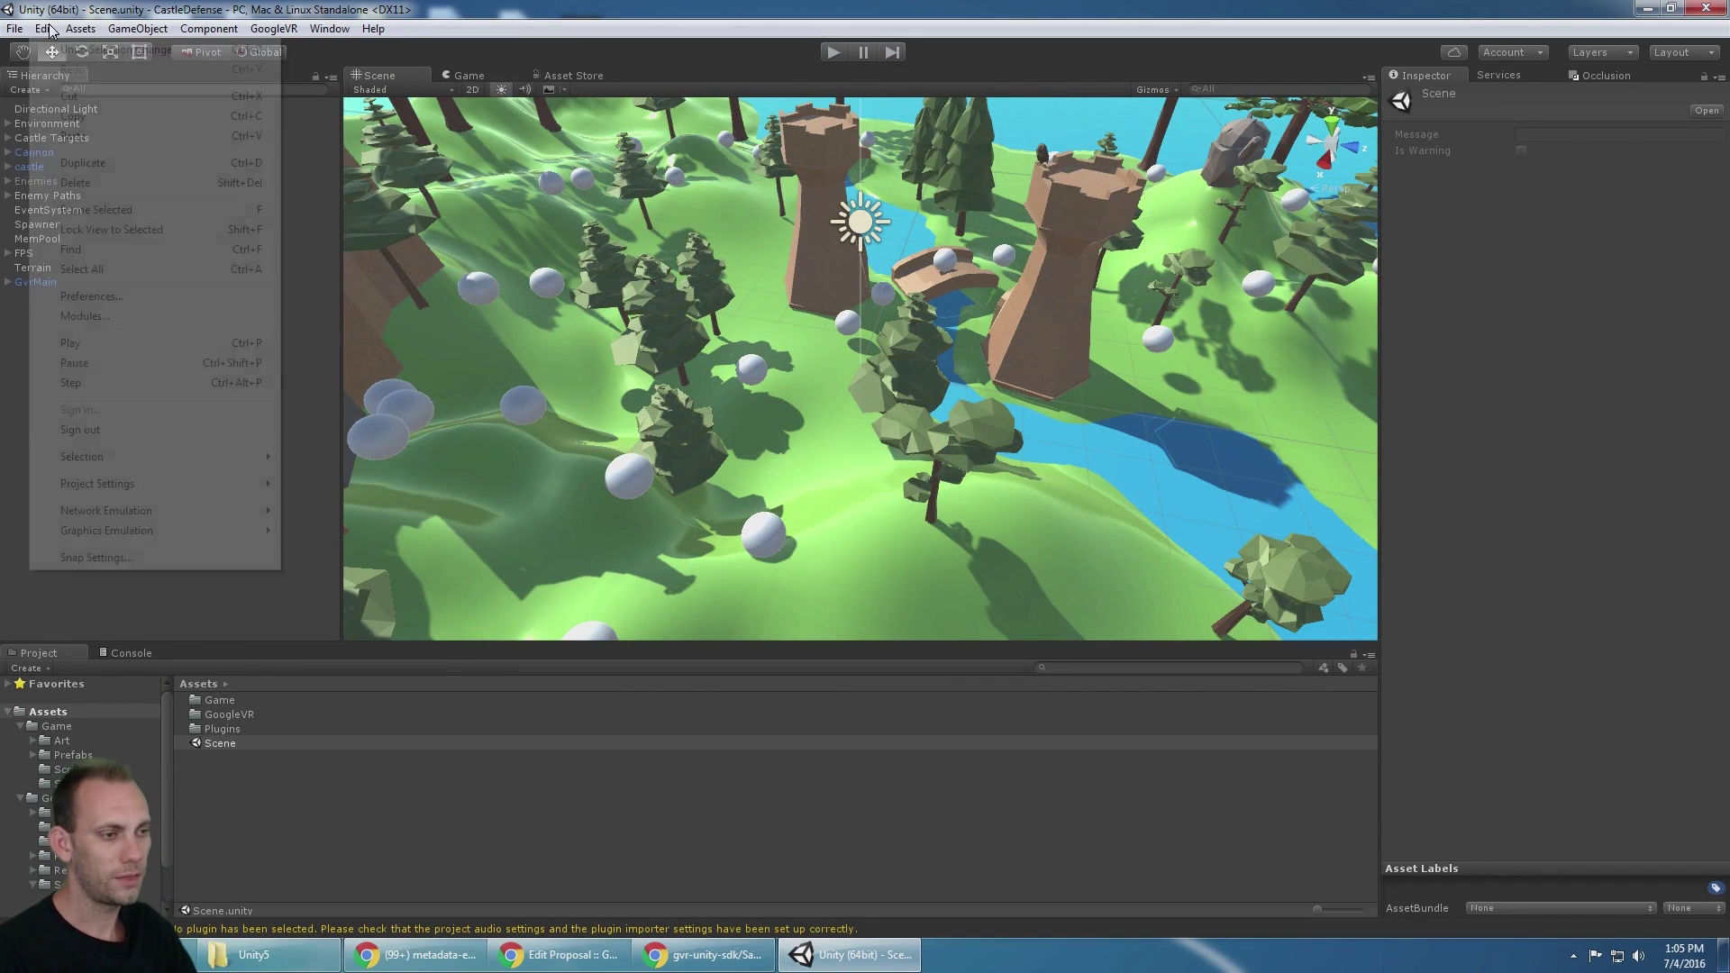
{"action": "mouse_move", "coordinate": [149, 494]}
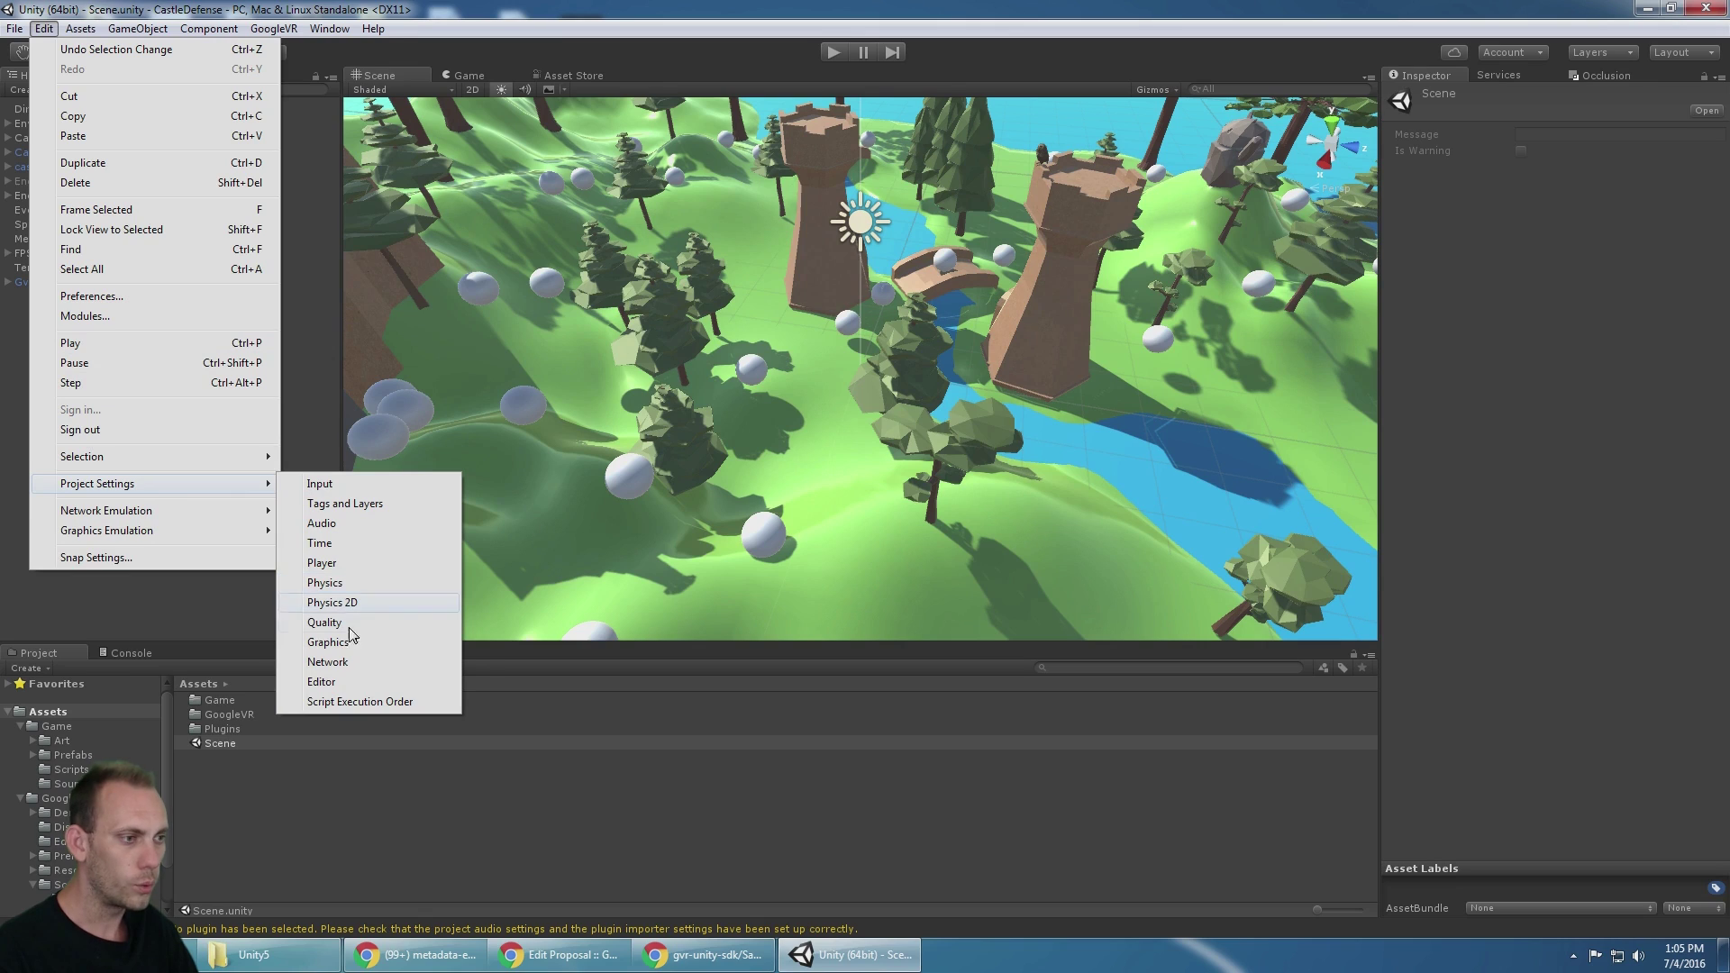
{"action": "left_click", "coordinate": [355, 524]}
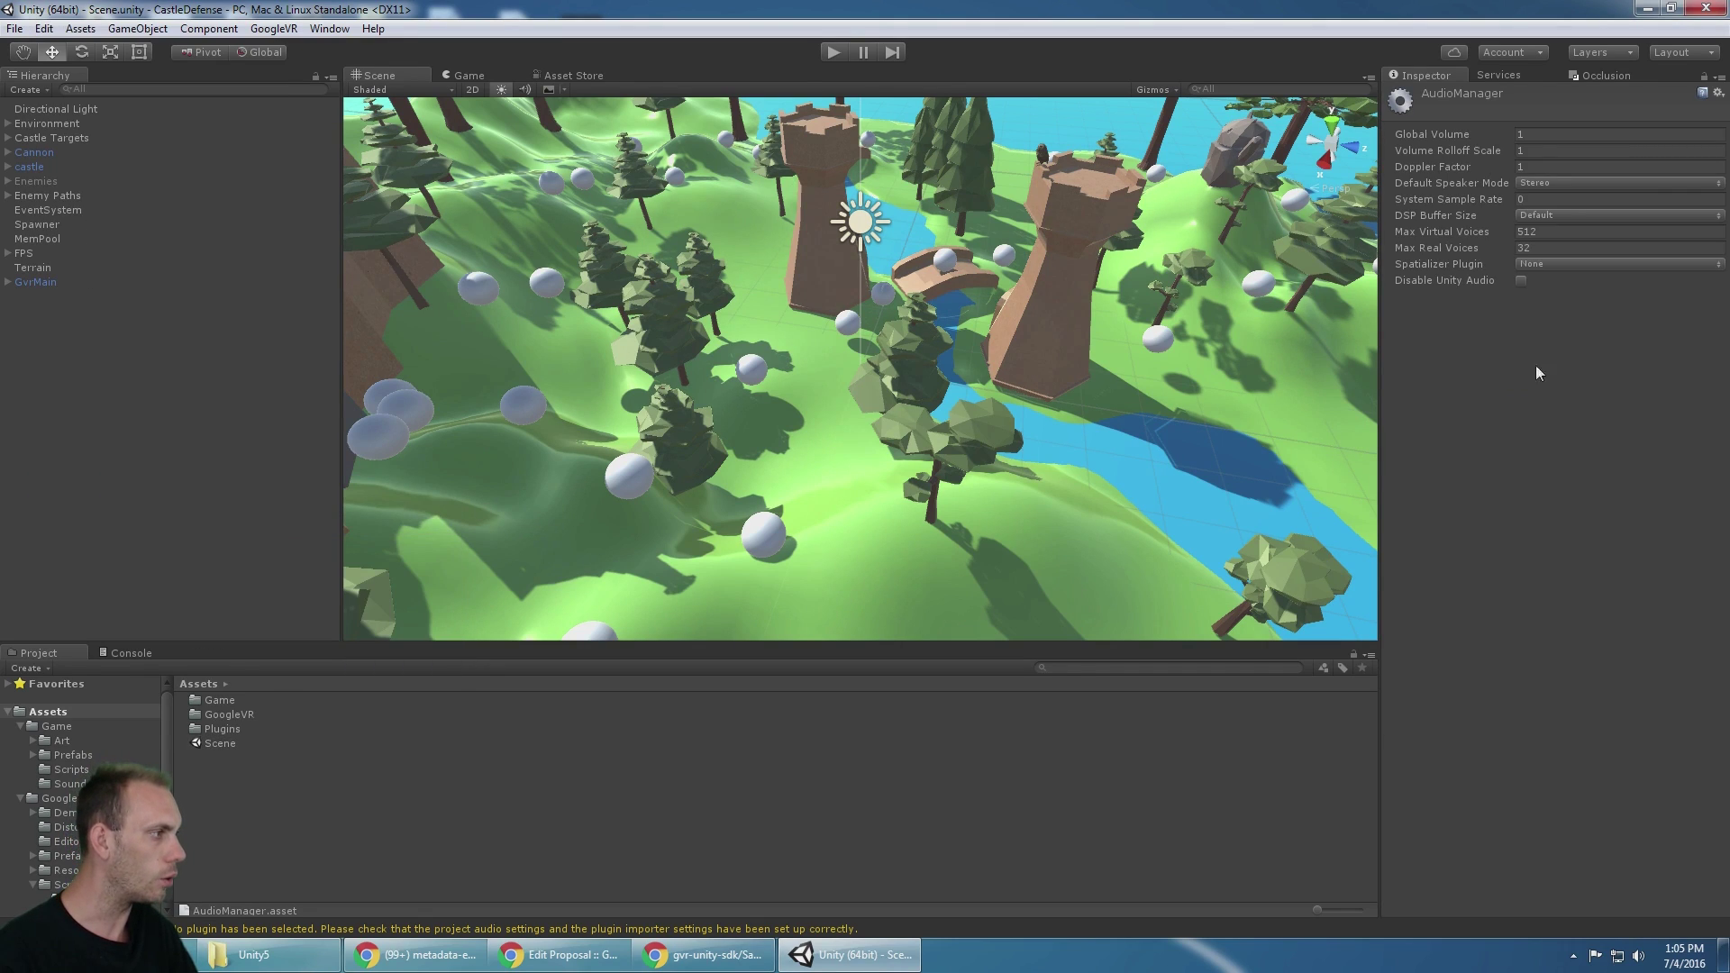
{"action": "left_click", "coordinate": [1561, 263]}
{"action": "left_click", "coordinate": [1573, 305]}
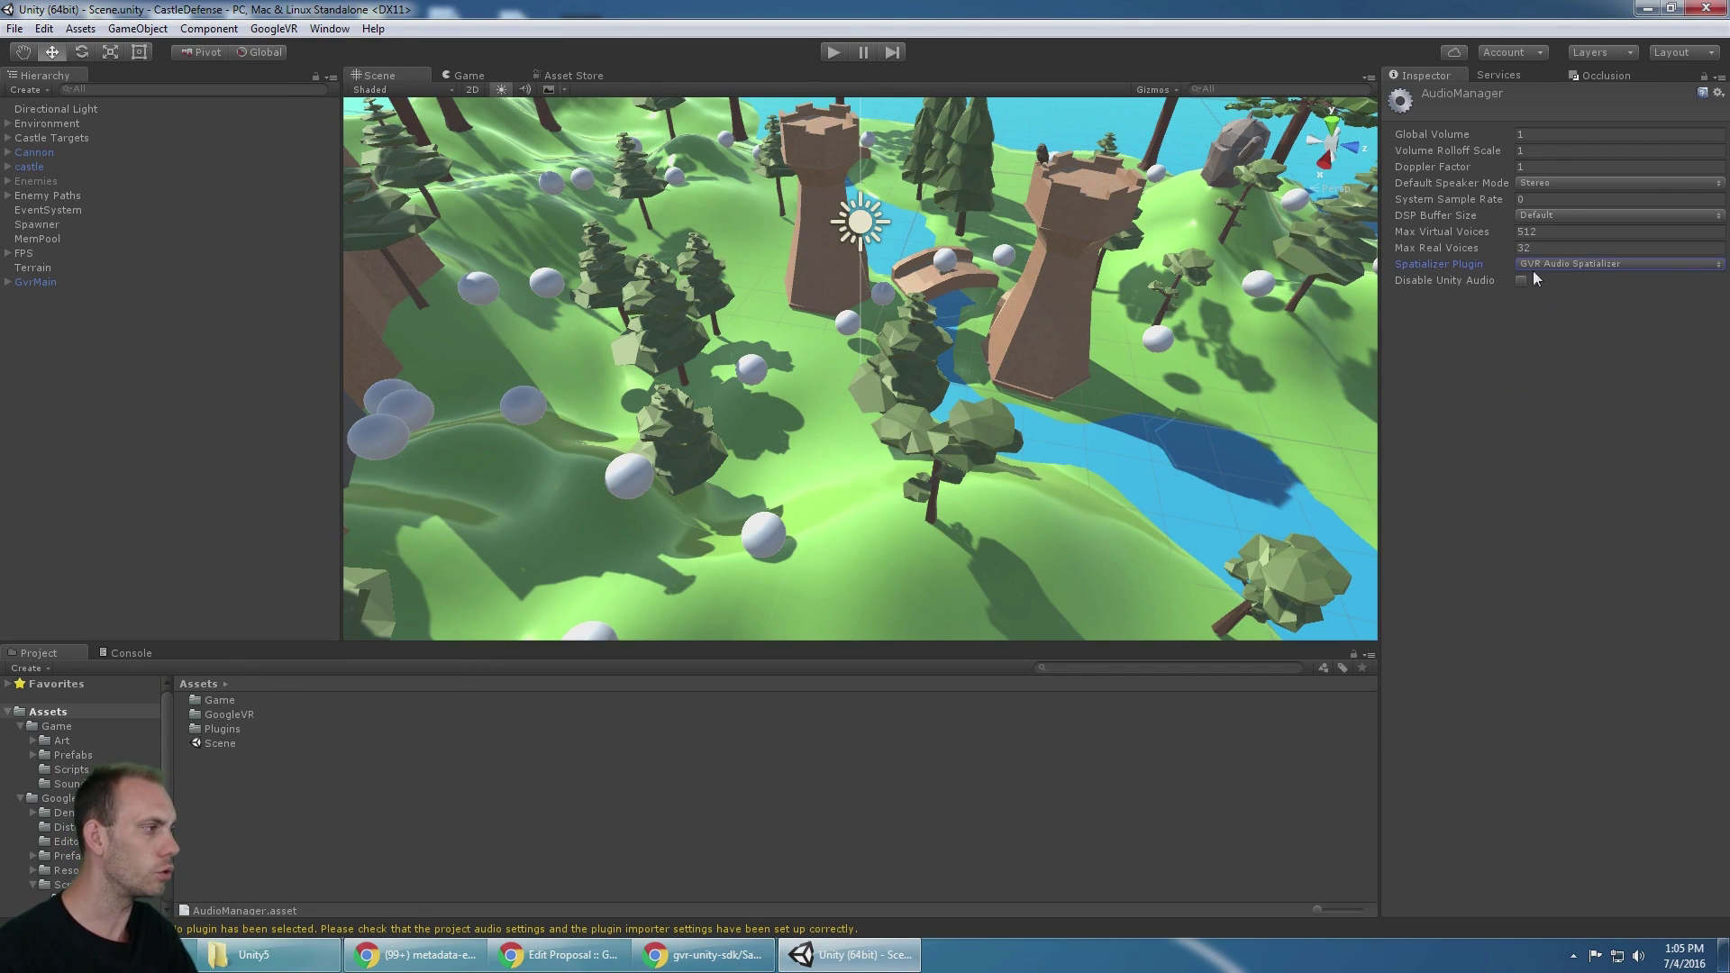
Run the scene again with the audio spatializer enabled, fire a cannon ball, and stop playback
{"action": "left_click", "coordinate": [834, 52]}
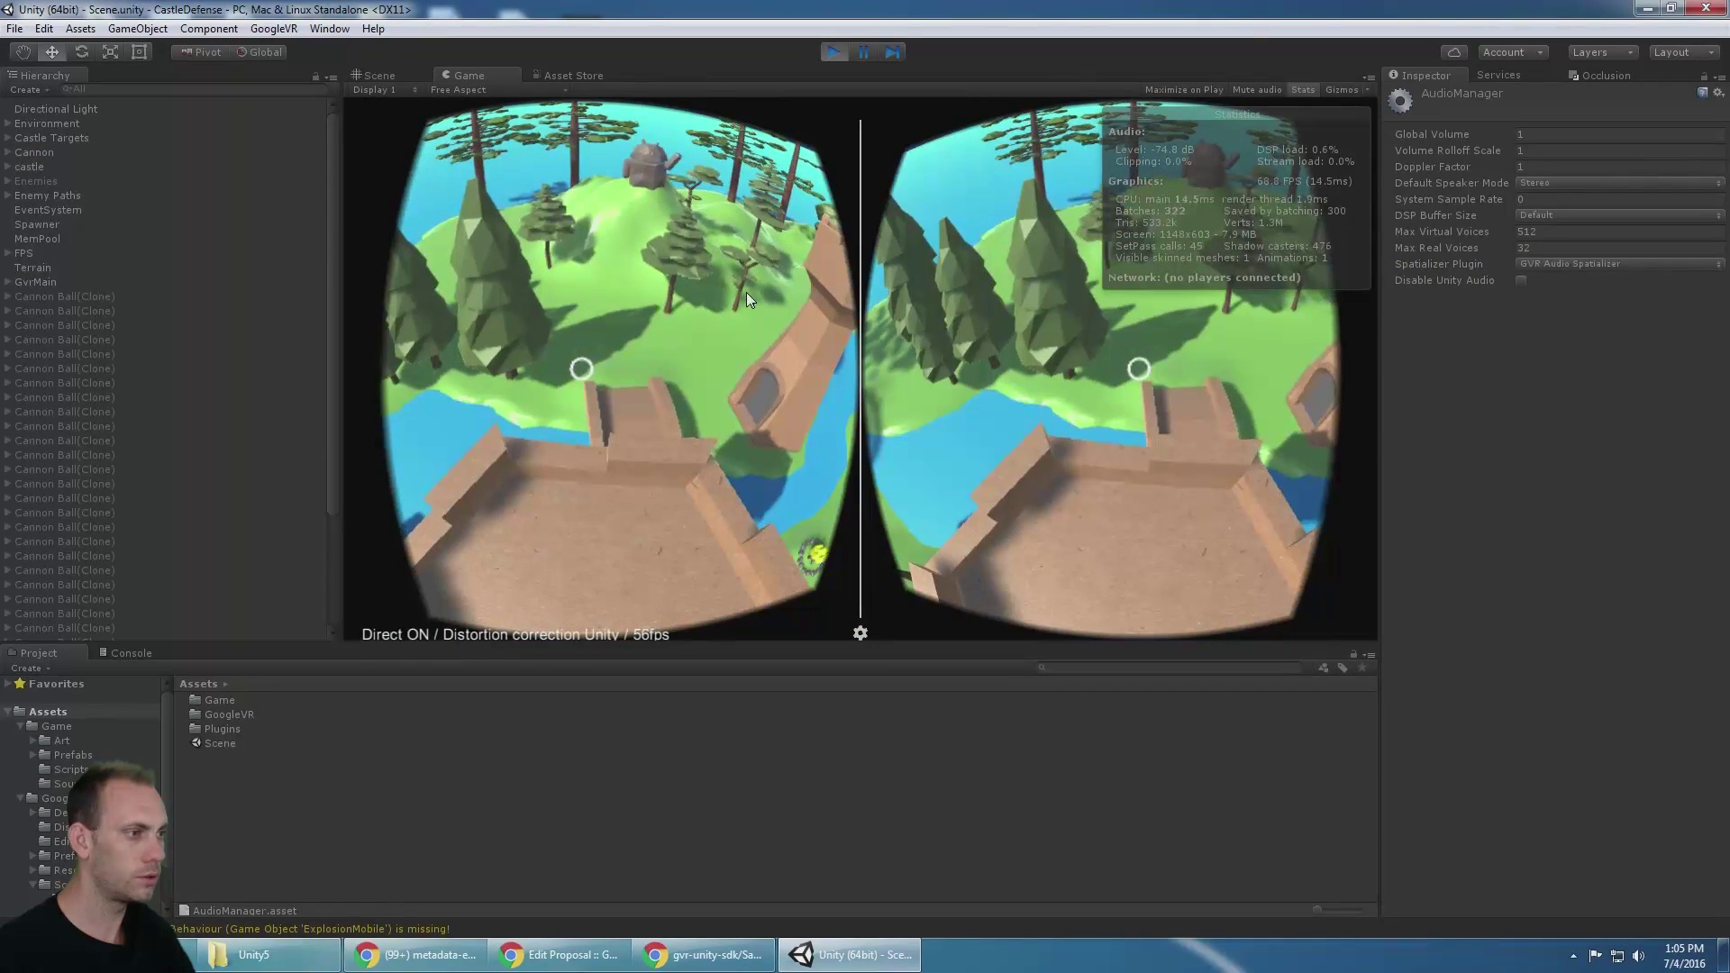
{"action": "left_click", "coordinate": [640, 383]}
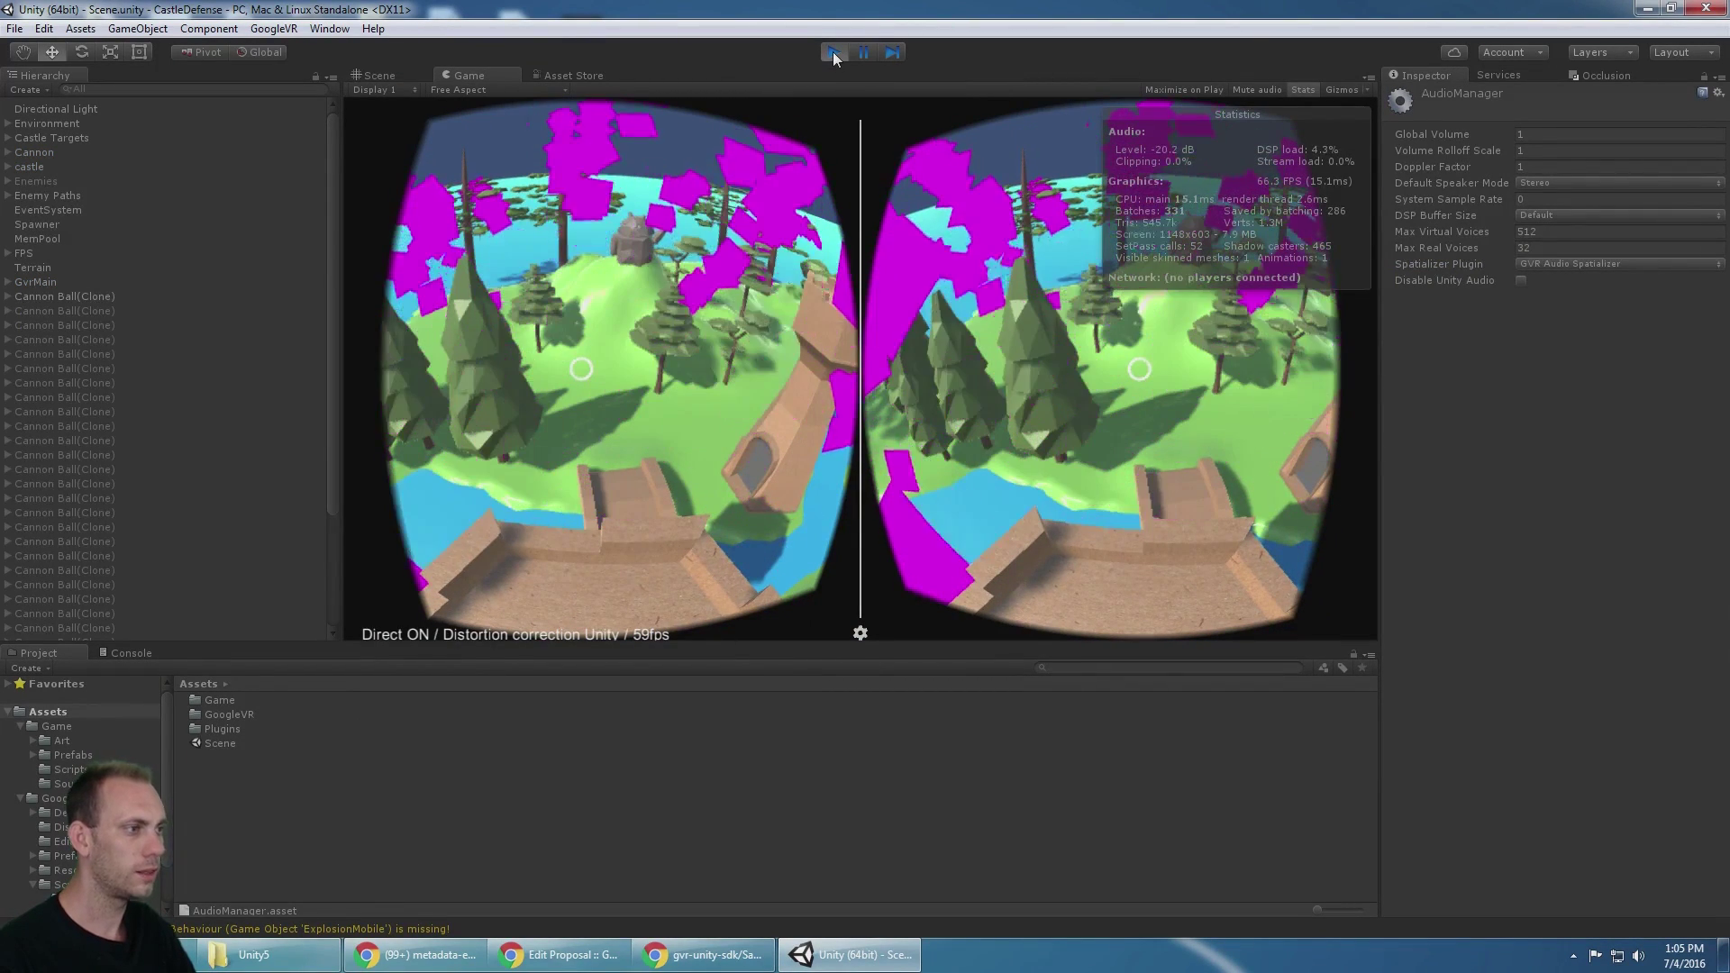
{"action": "left_click", "coordinate": [834, 52]}
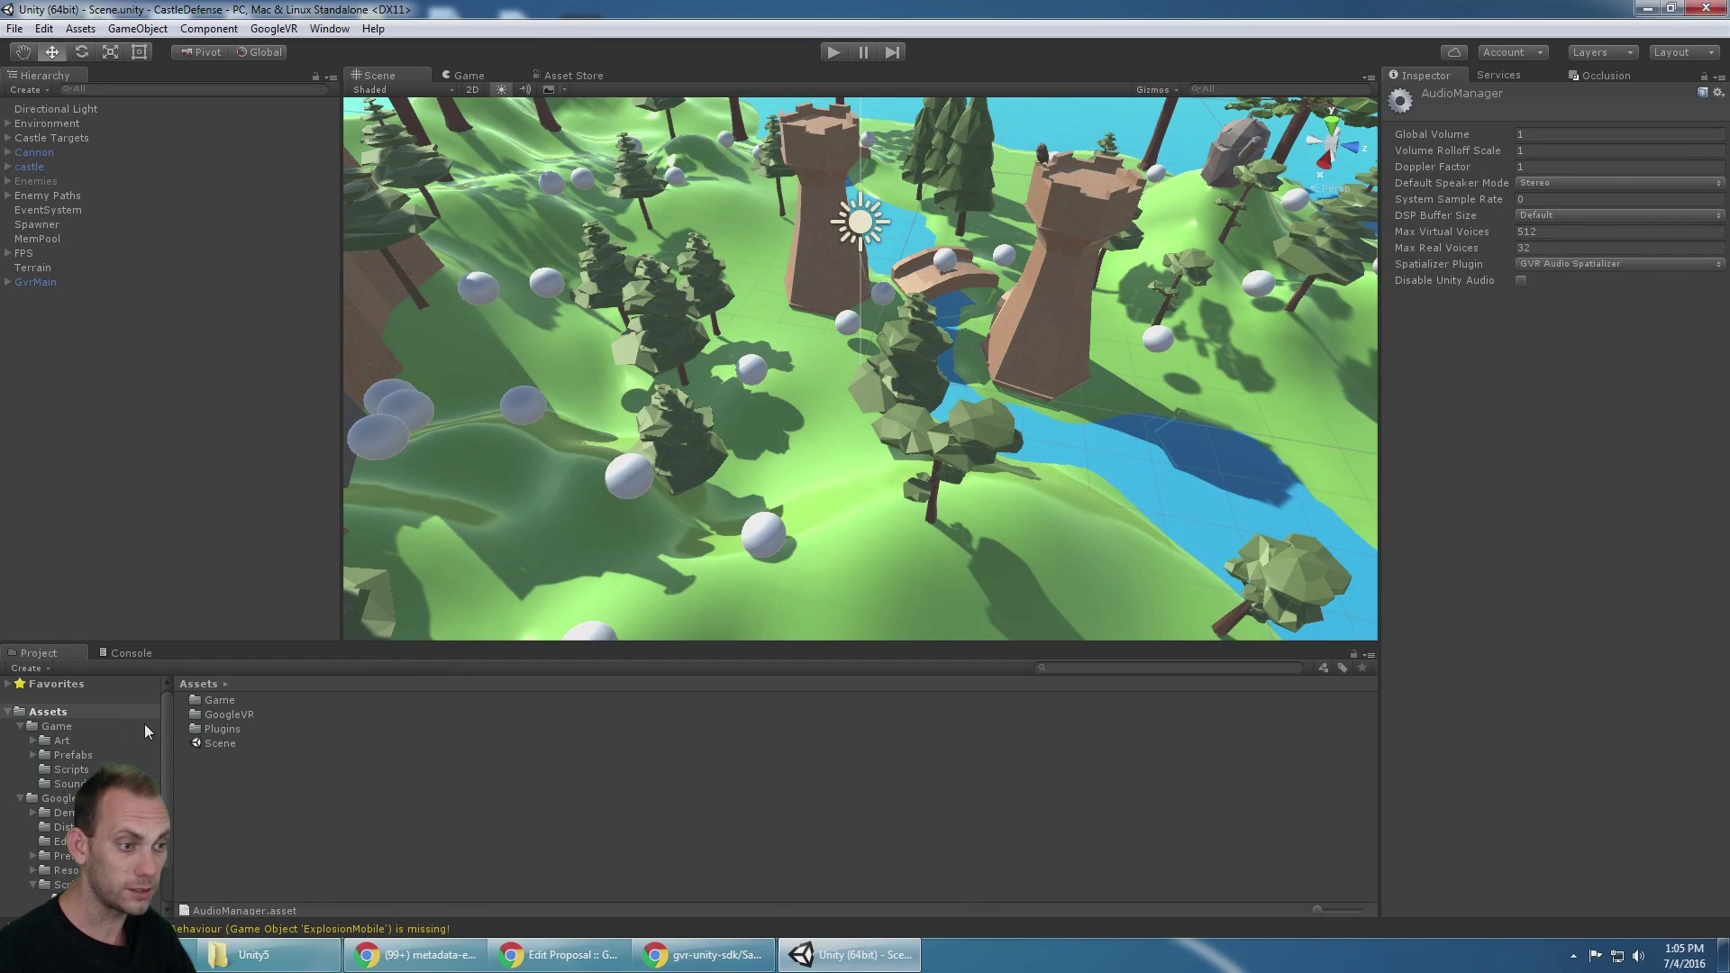
Place the Cannon Ball prefab from the Game/Prefabs folder into the scene hierarchy and frame it in the view
{"action": "left_click", "coordinate": [19, 726]}
{"action": "left_click", "coordinate": [20, 740]}
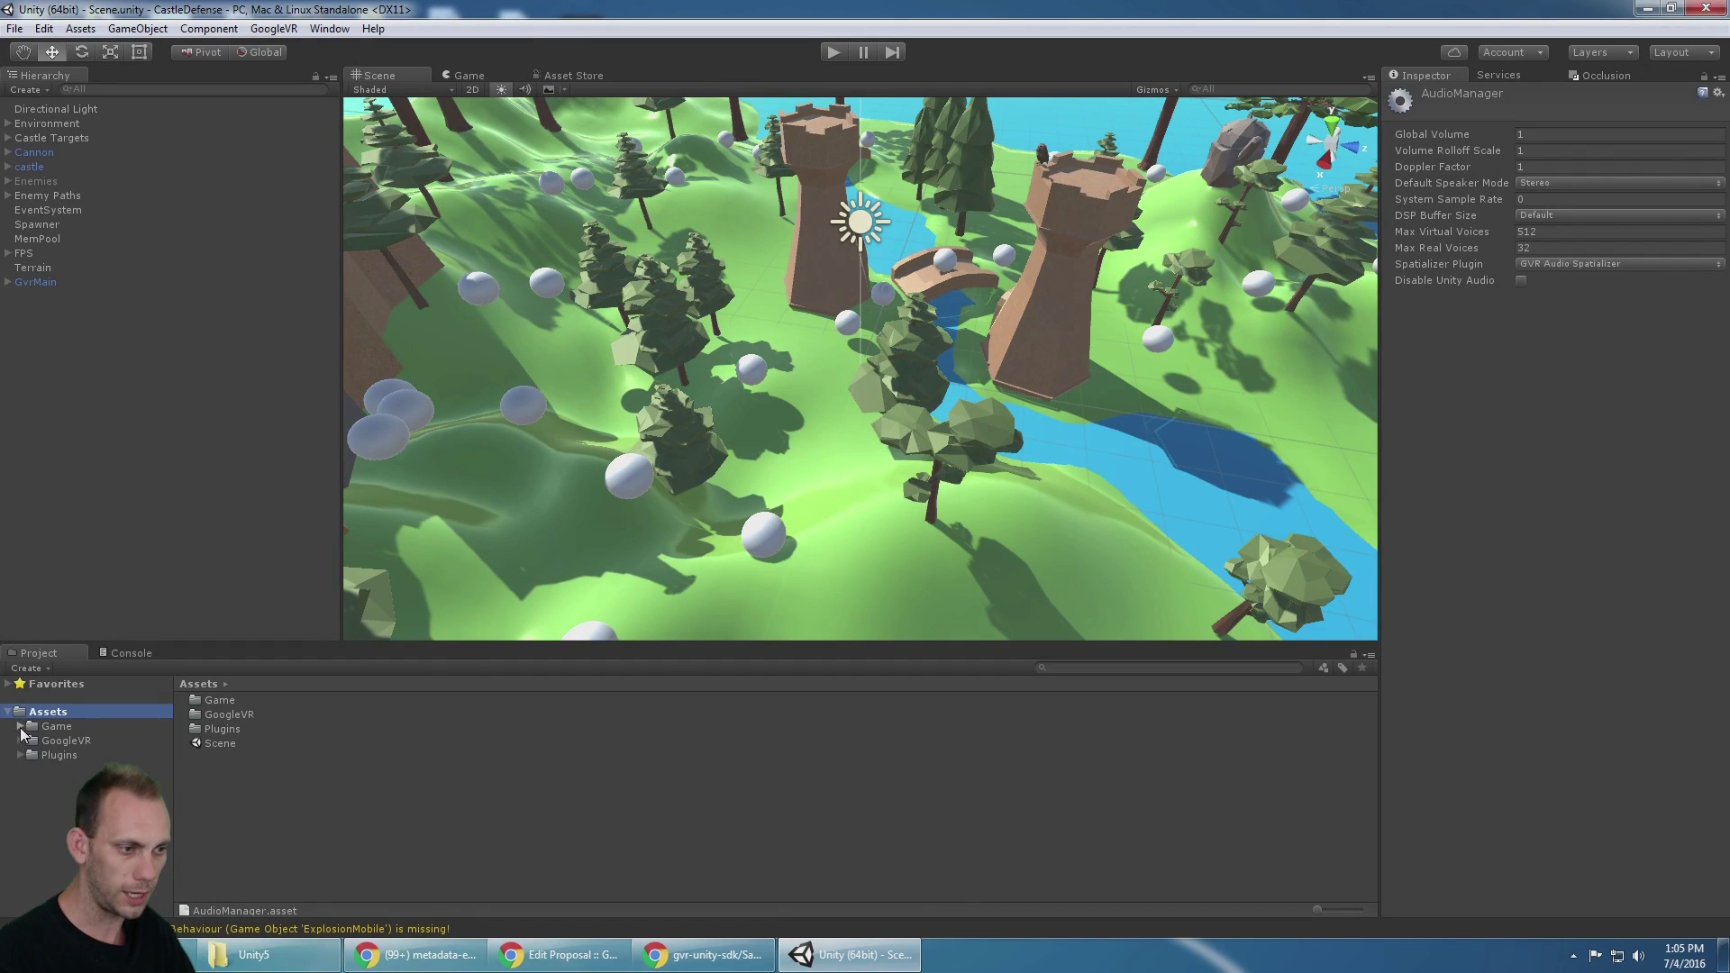
{"action": "left_click", "coordinate": [20, 726]}
{"action": "left_click", "coordinate": [149, 754]}
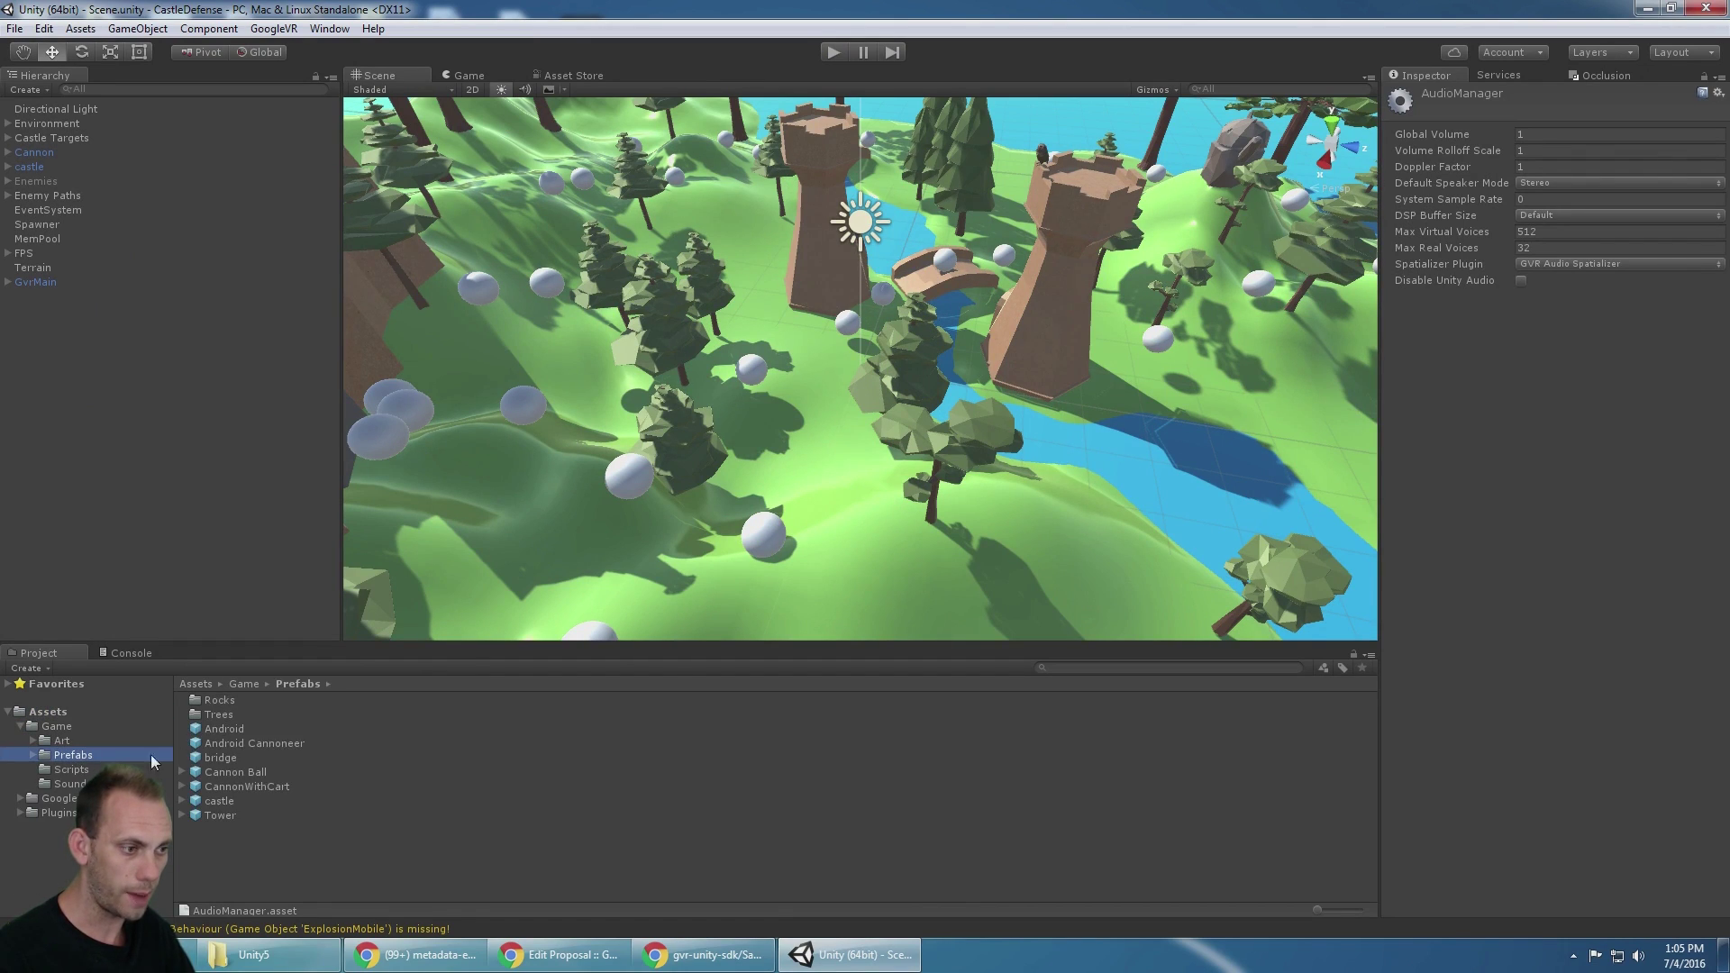
{"action": "left_click", "coordinate": [267, 771]}
{"action": "left_click_drag", "start_coordinate": [60, 391], "coordinate": [42, 328]}
{"action": "key", "text": "f"}
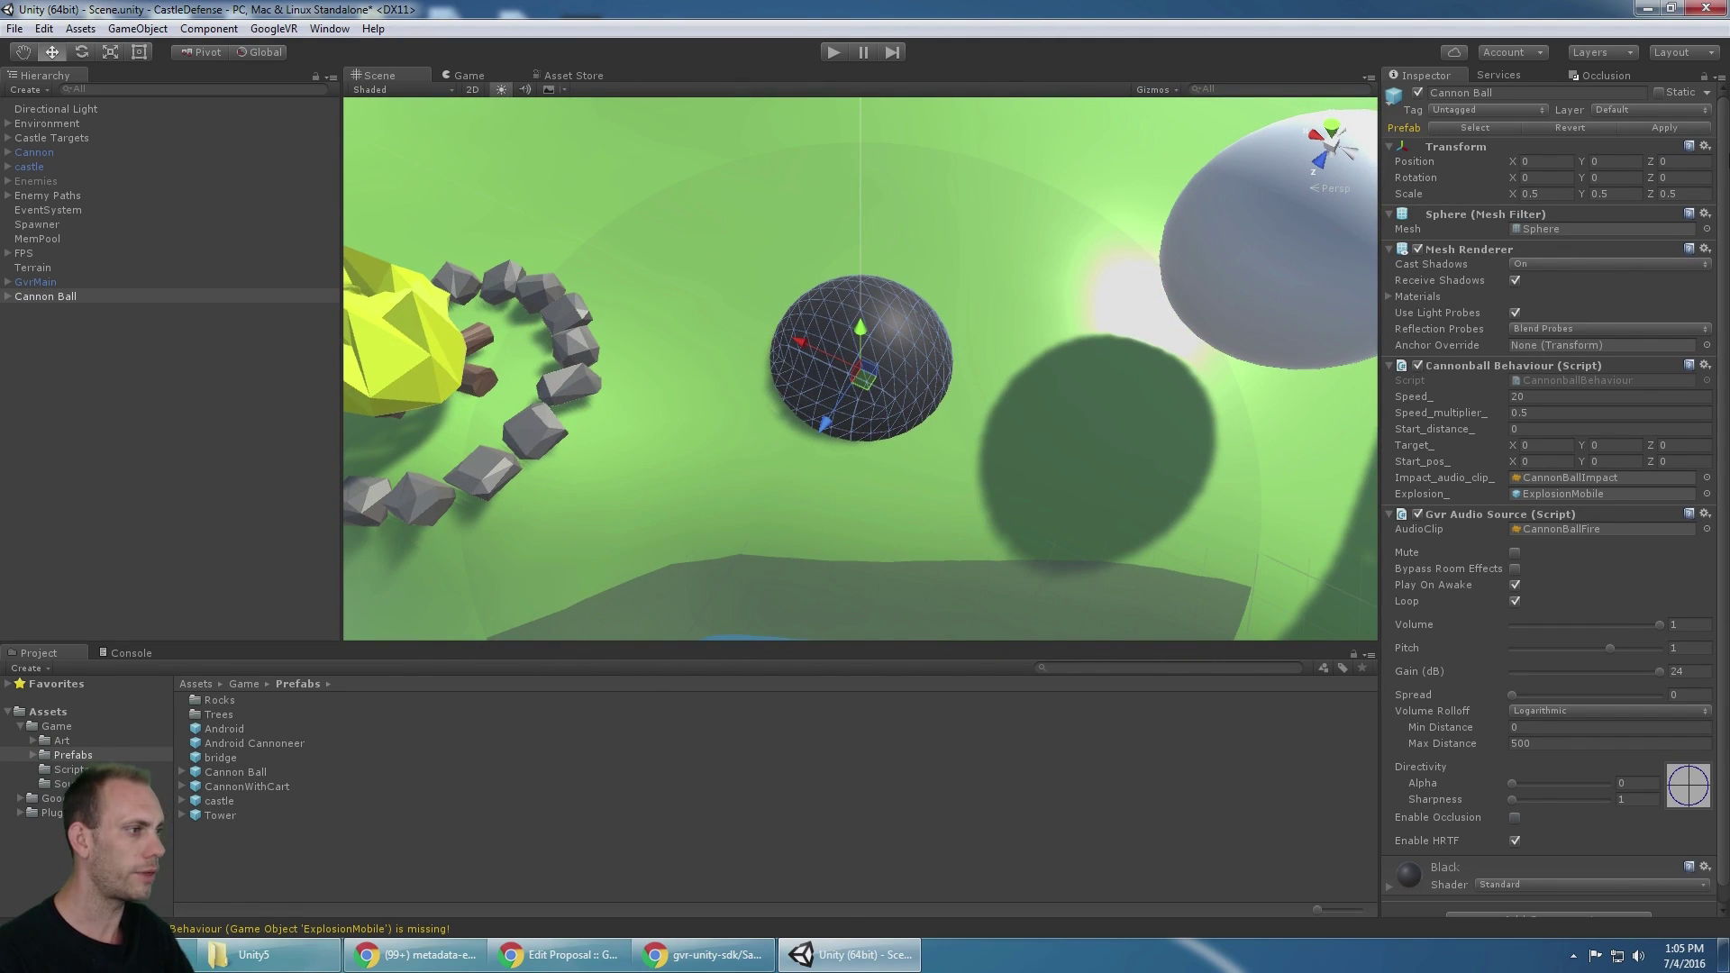
Activate the Cannon Ball's ExplosionMobile child and remove its component with the missing script
{"action": "mouse_move", "coordinate": [1006, 270]}
{"action": "left_mouse_down", "text": "alt"}
{"action": "mouse_move", "coordinate": [993, 203]}
{"action": "mouse_move", "coordinate": [967, 210]}
{"action": "mouse_move", "coordinate": [994, 279]}
{"action": "left_mouse_up", "text": "alt"}
{"action": "scroll", "coordinate": [993, 204], "scroll_direction": "down", "scroll_amount": 5}
{"action": "scroll", "coordinate": [1391, 252], "scroll_direction": "down", "scroll_amount": 1}
{"action": "left_click", "coordinate": [8, 297]}
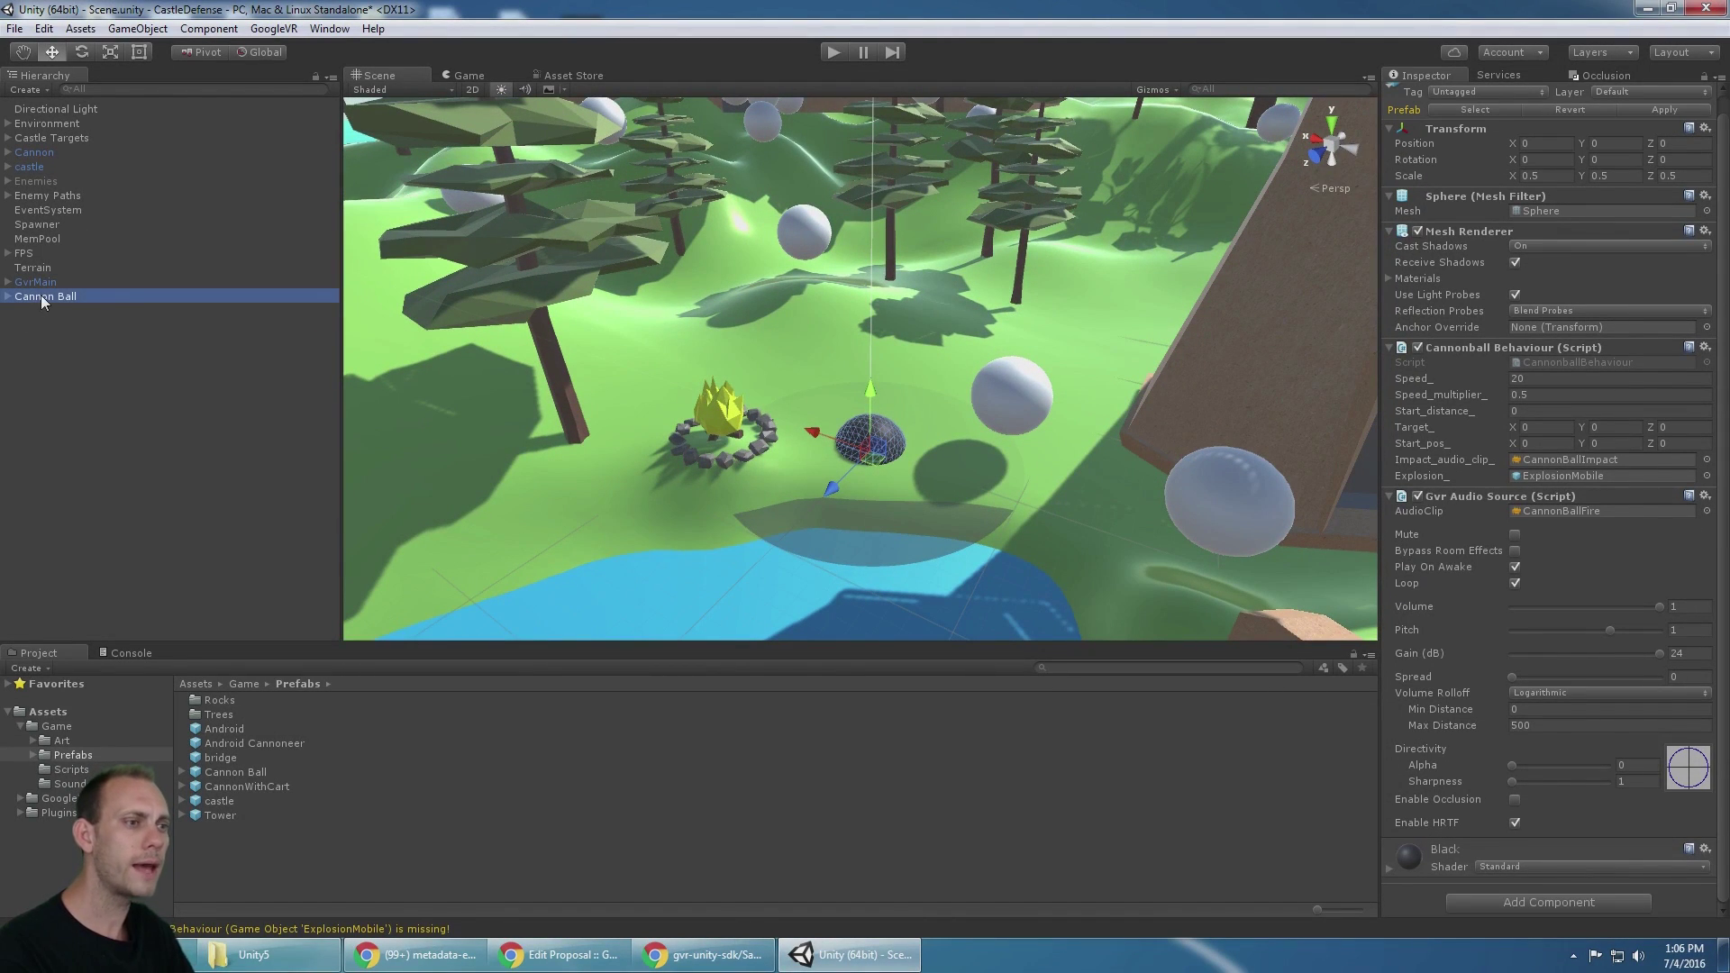
{"action": "left_click", "coordinate": [133, 312]}
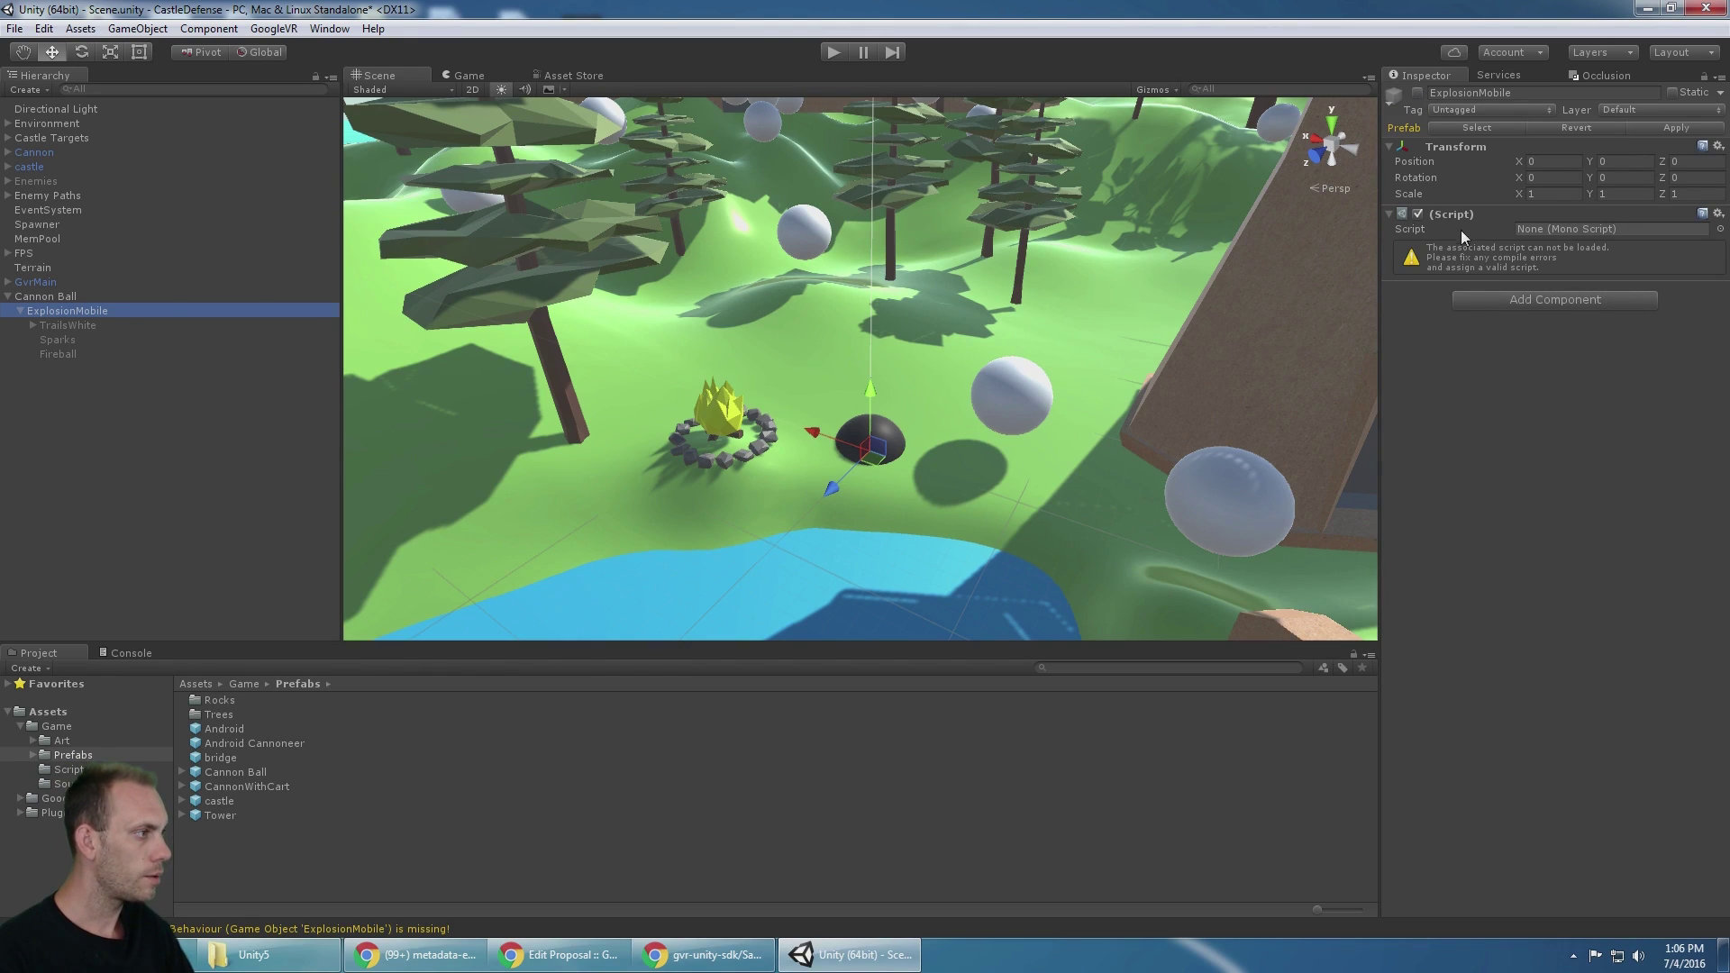
{"action": "left_click", "coordinate": [1419, 94]}
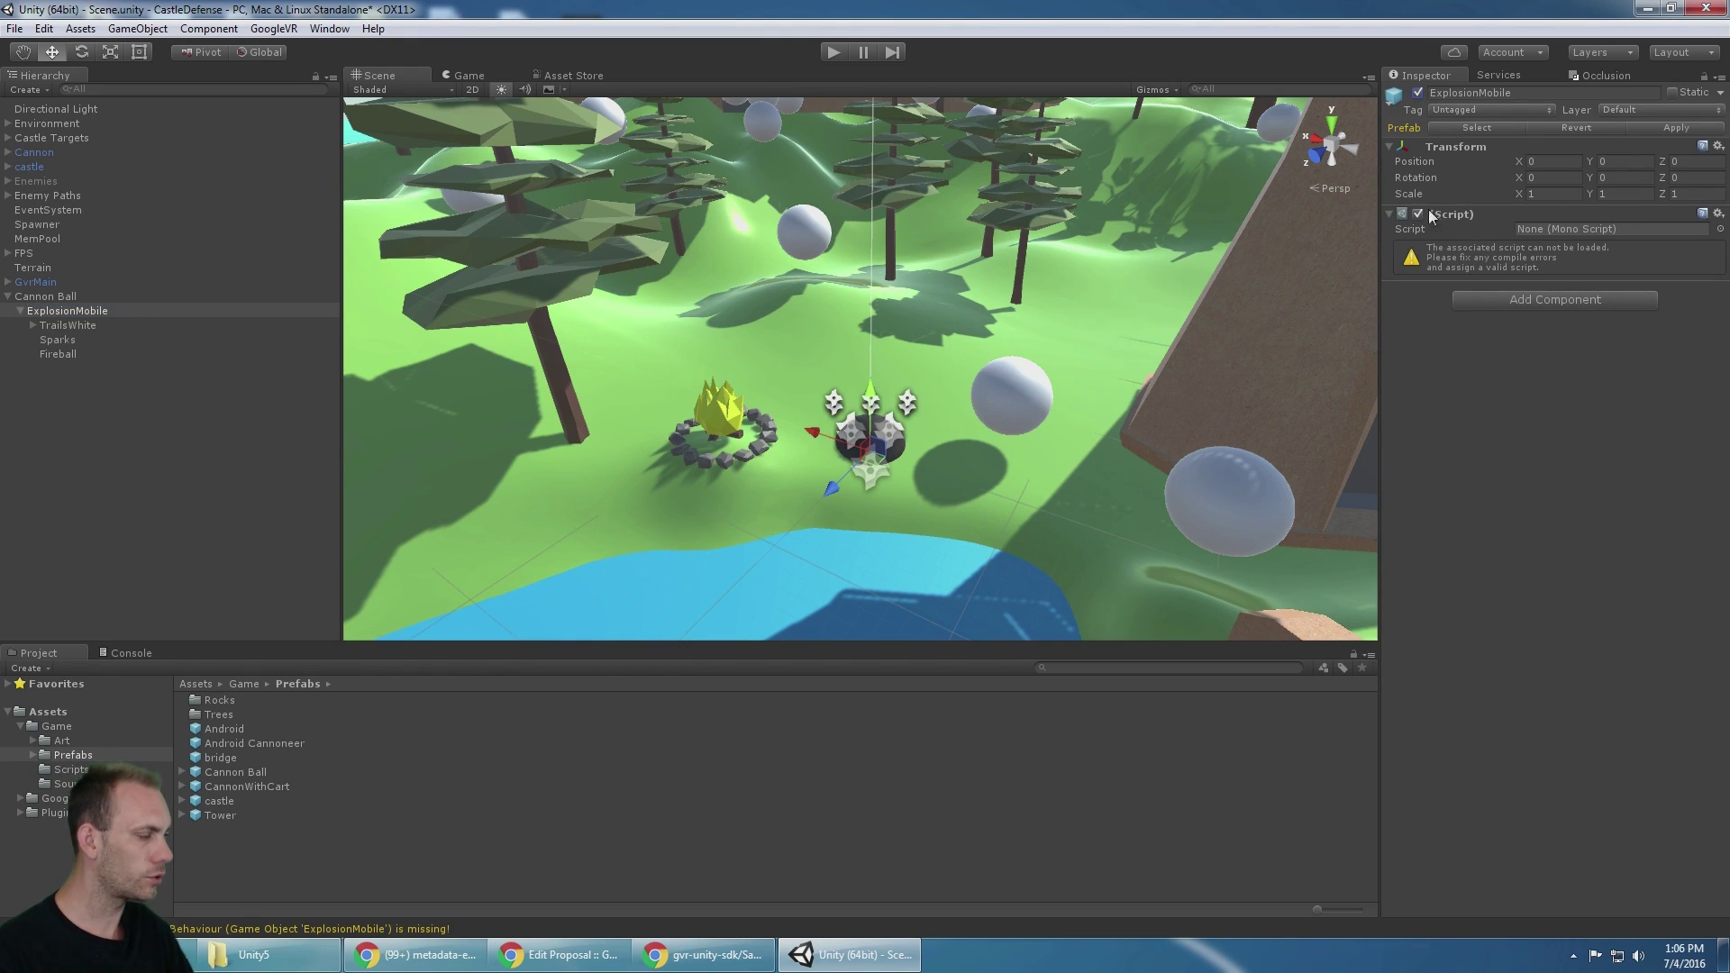
{"action": "left_click", "coordinate": [1470, 235]}
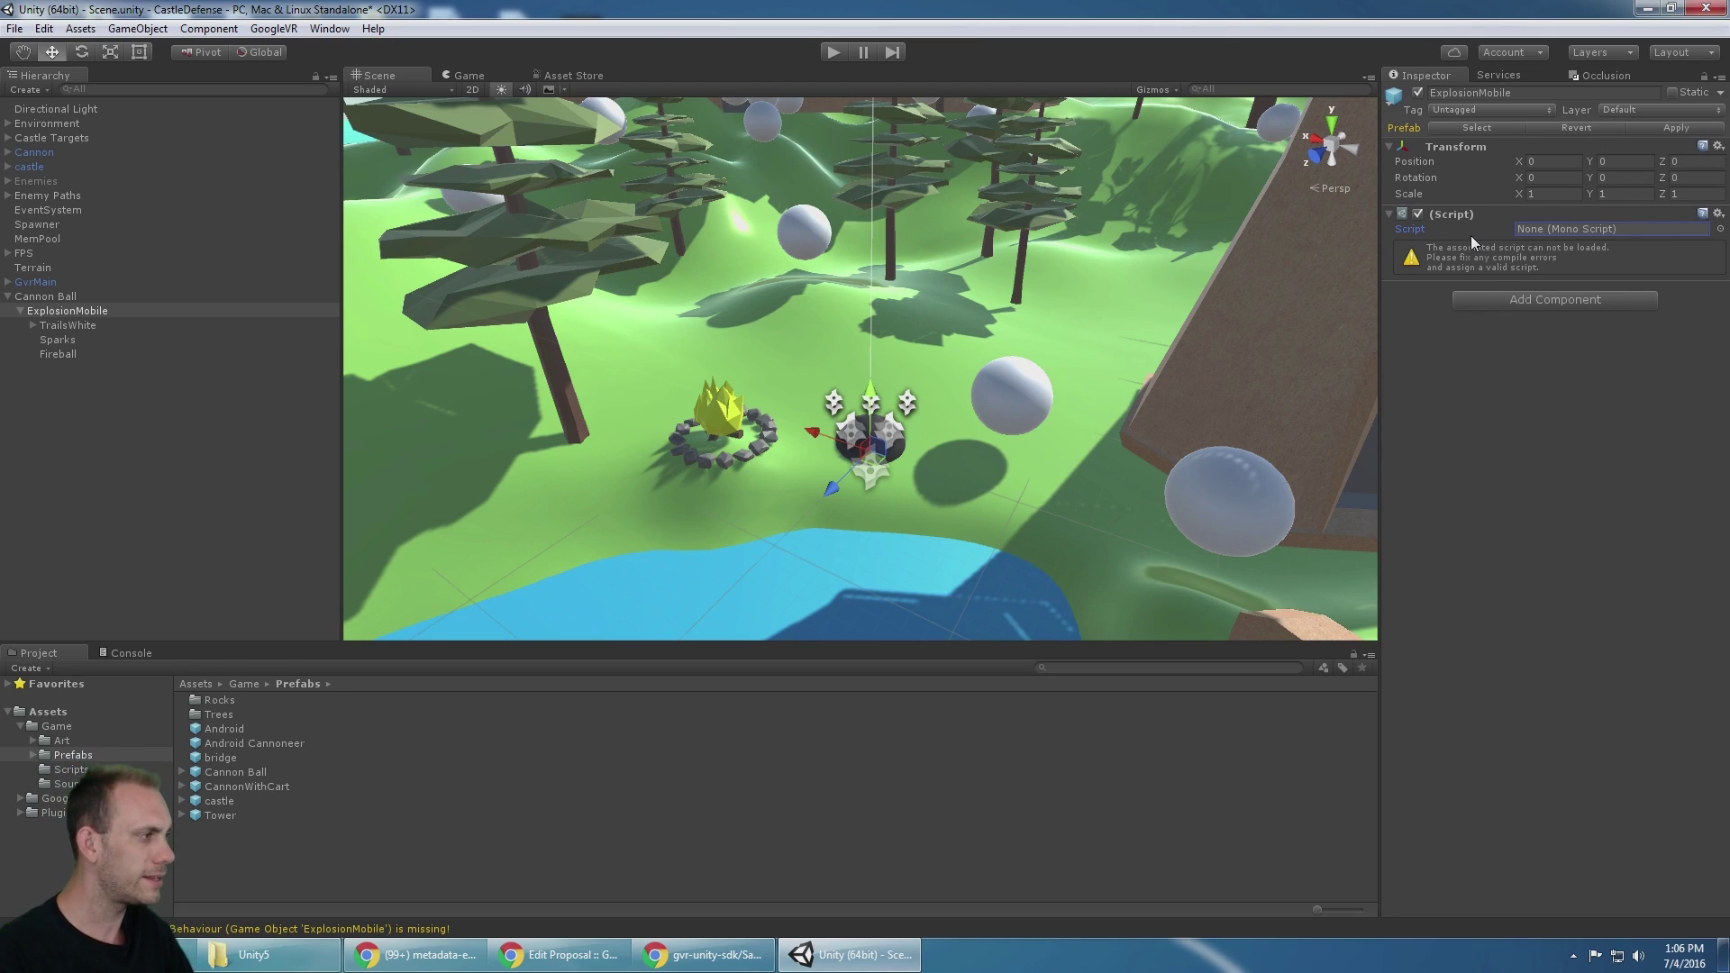
{"action": "left_click", "coordinate": [1718, 217]}
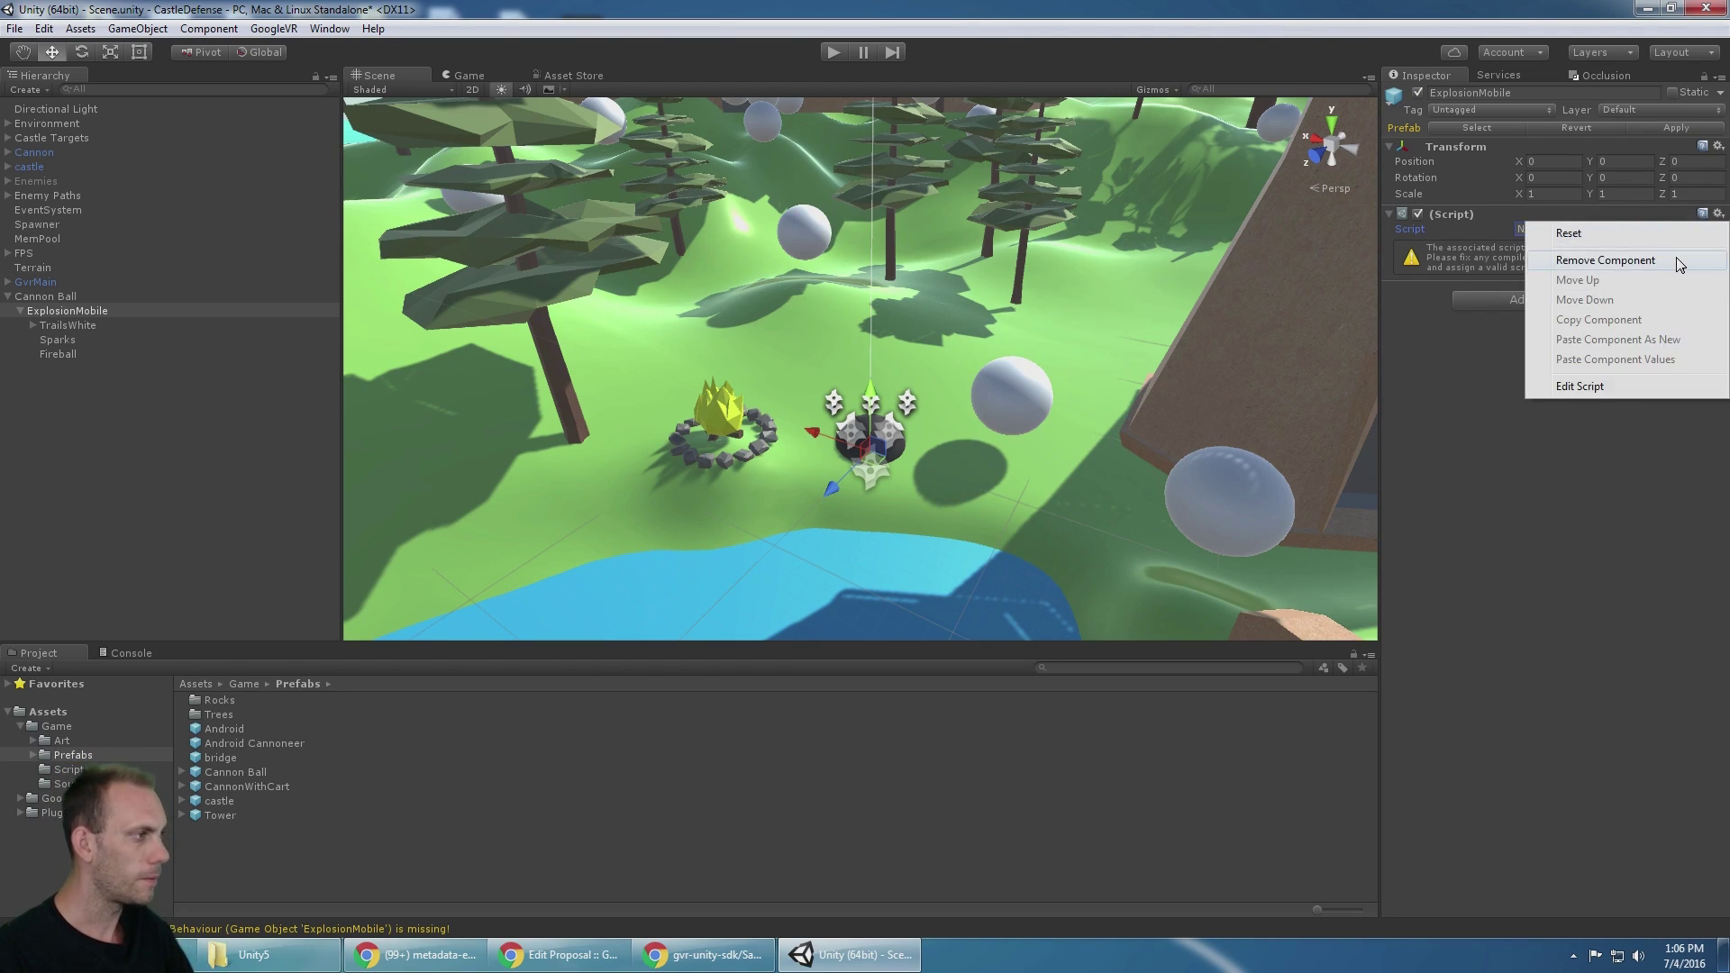
{"action": "left_click", "coordinate": [1678, 264]}
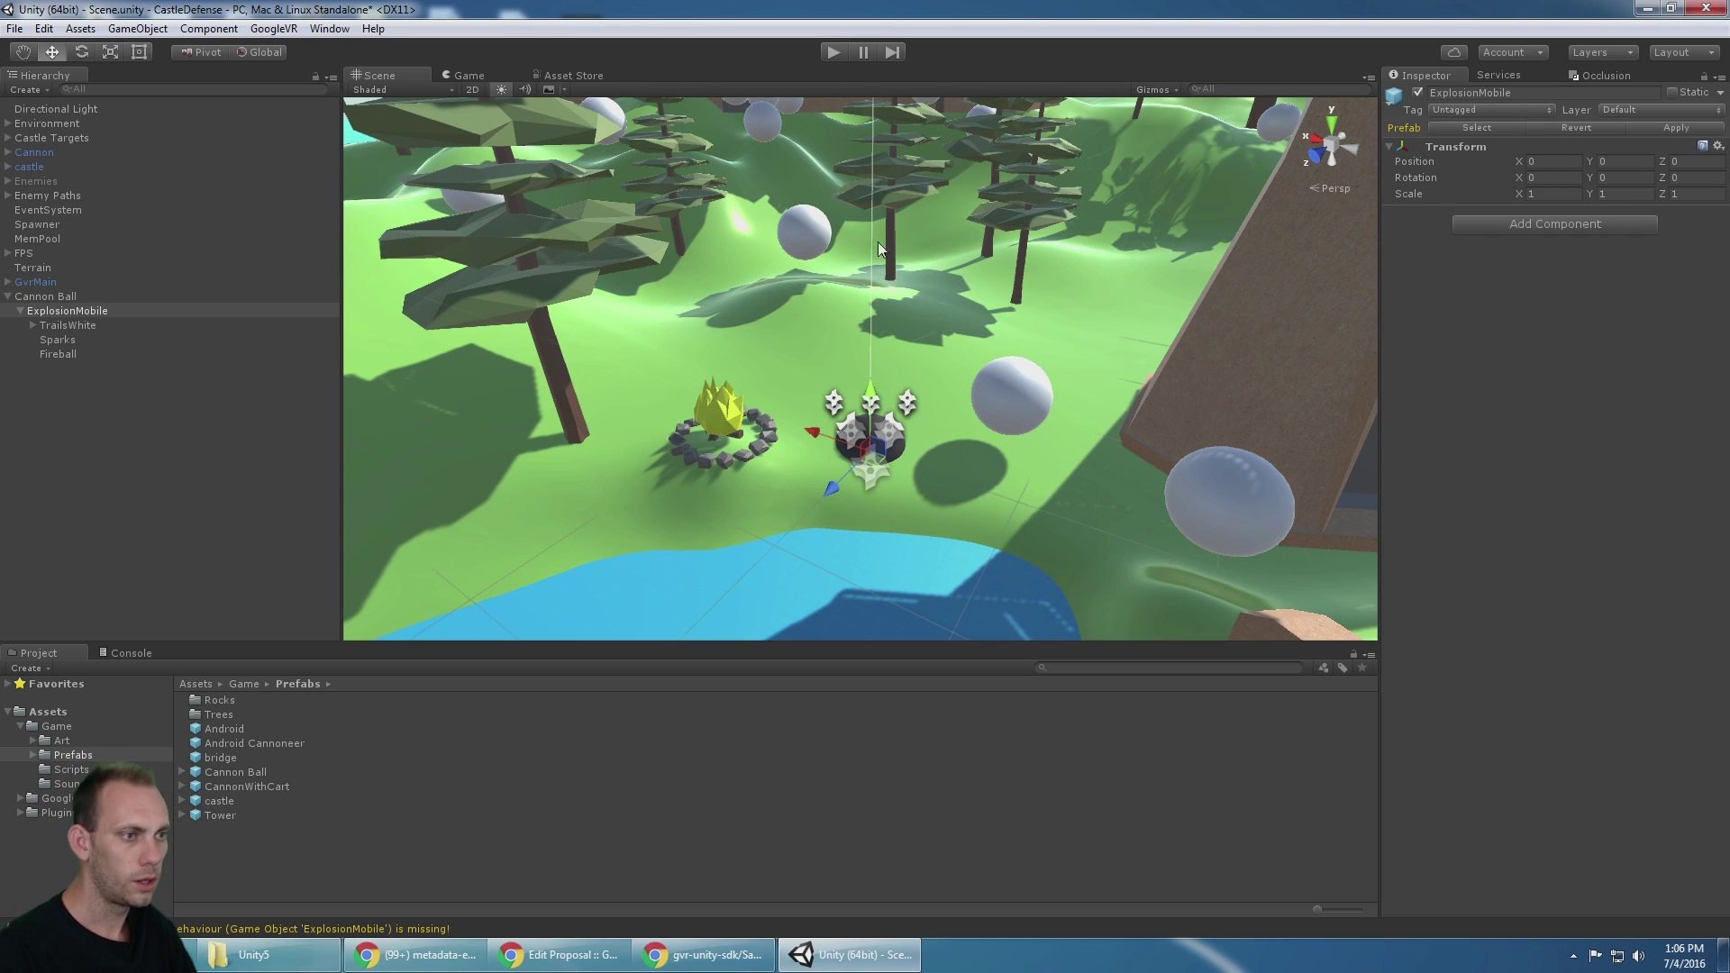
Assign the GroundPlaneTranslucent material to the particle renderer of Trail White, the child of TrailsWhite
{"action": "left_click", "coordinate": [65, 326]}
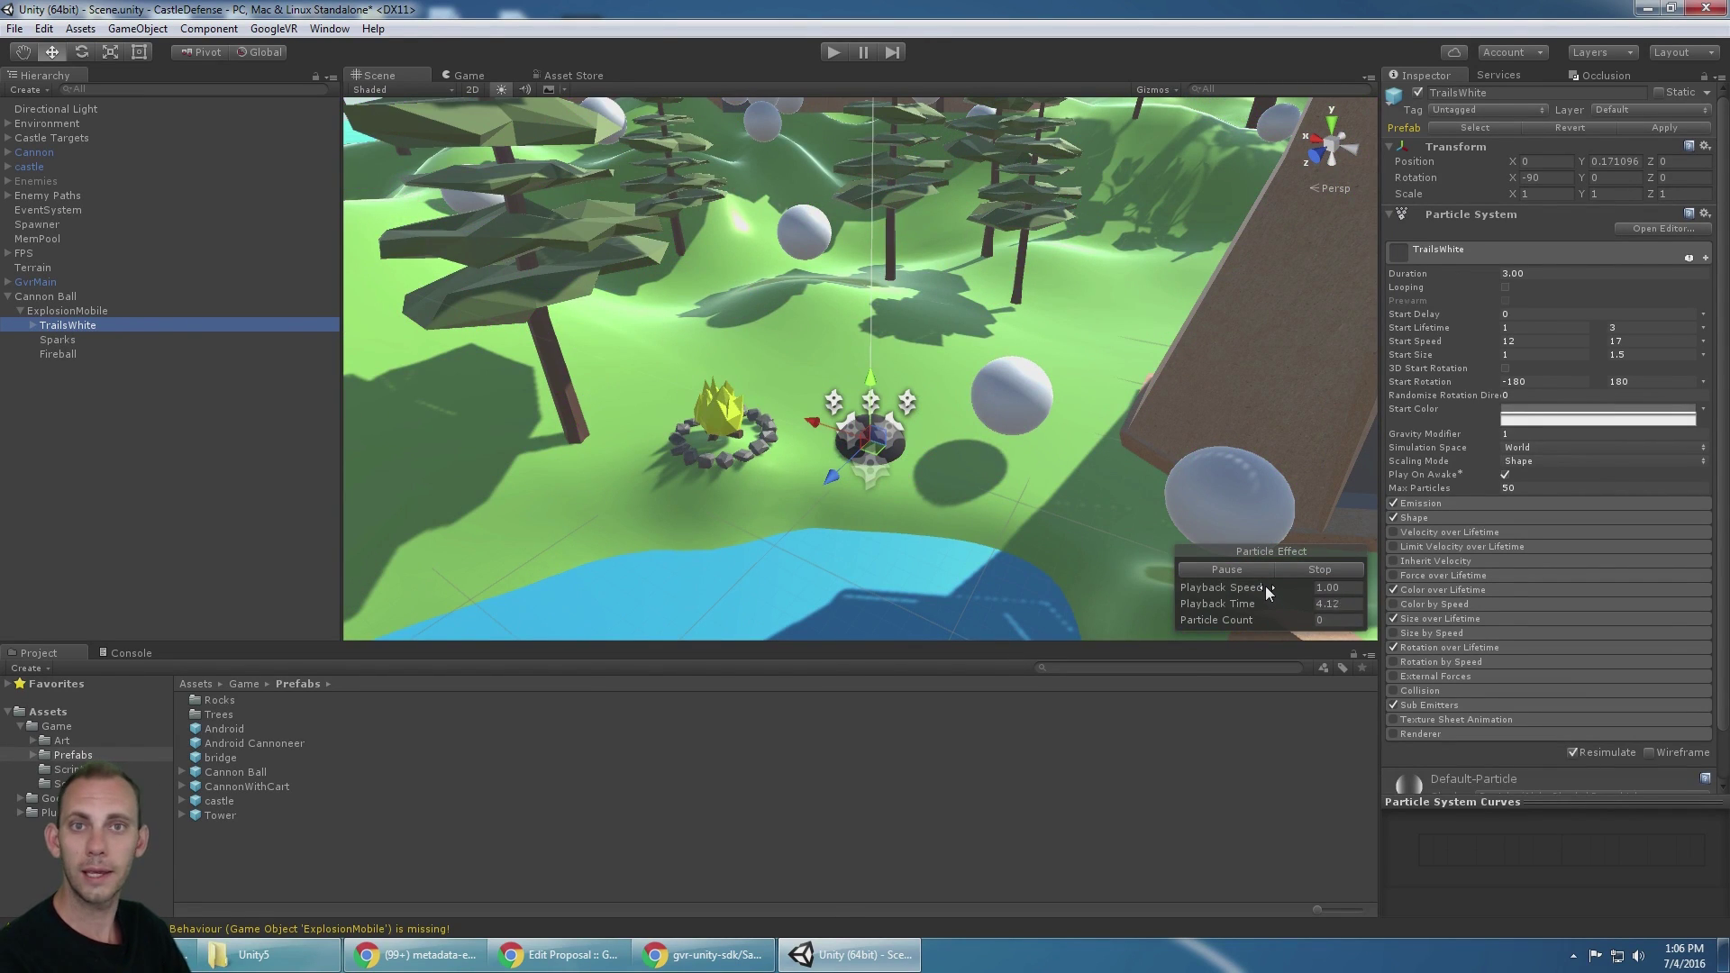
{"action": "key", "text": "Right"}
{"action": "key", "text": "Down"}
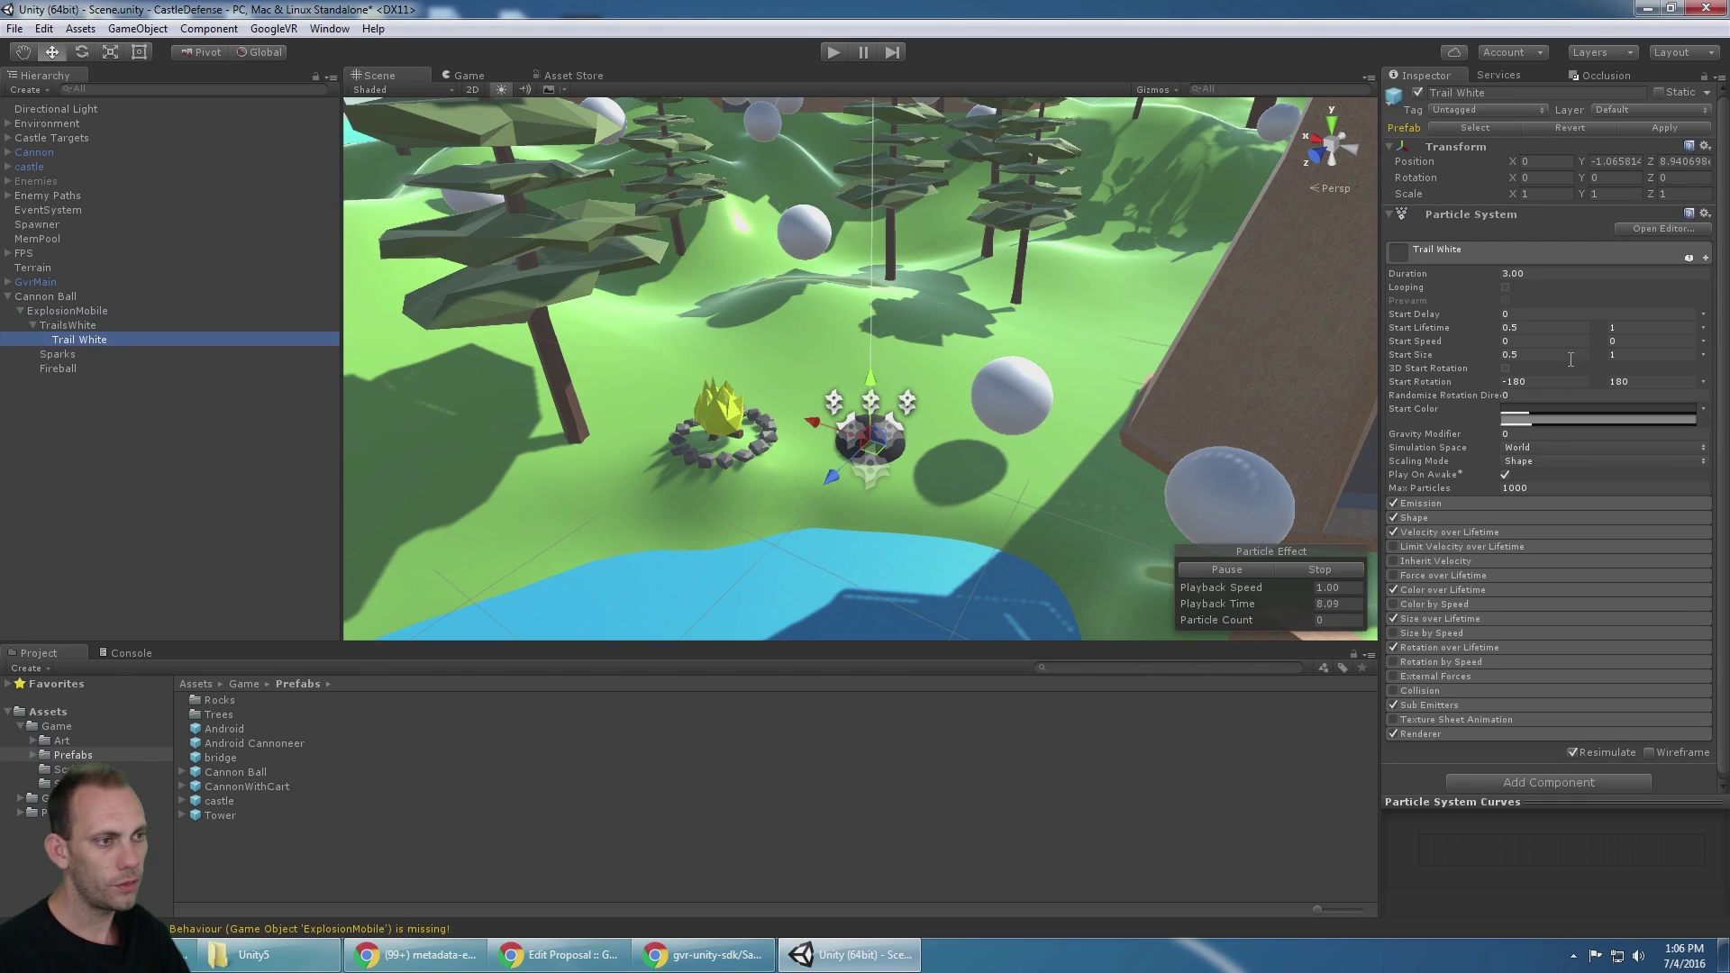
{"action": "left_click", "coordinate": [59, 329]}
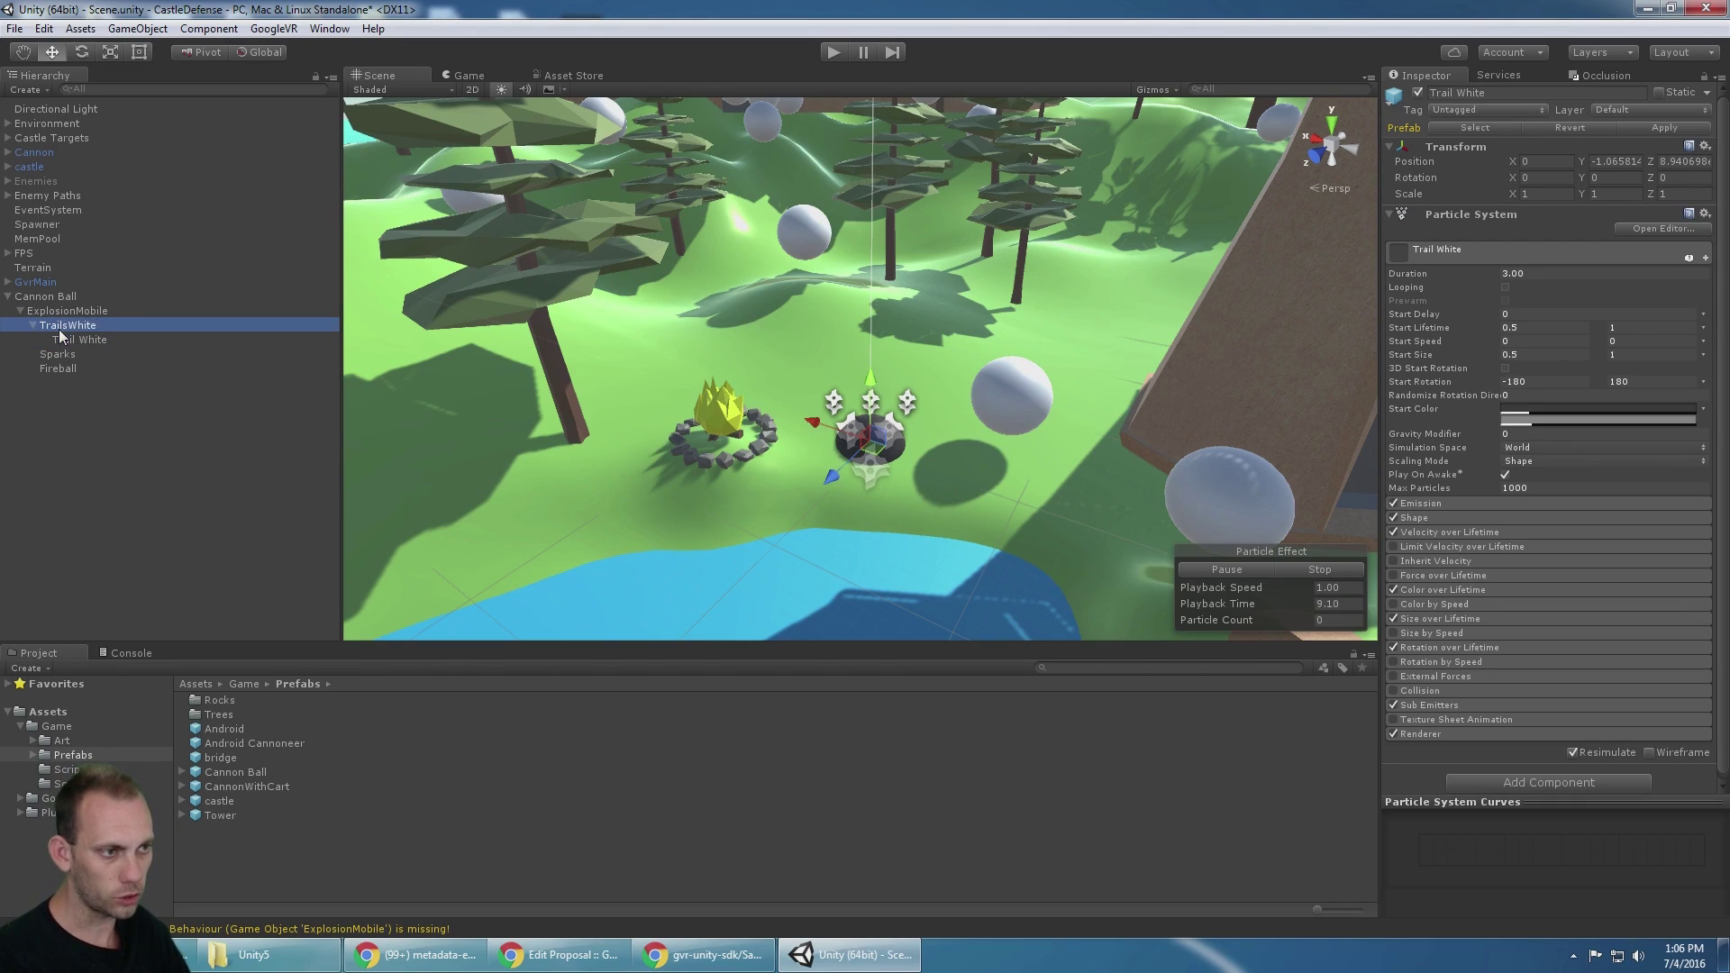
{"action": "left_click", "coordinate": [130, 338]}
{"action": "scroll", "coordinate": [1637, 636], "scroll_direction": "down", "scroll_amount": 1}
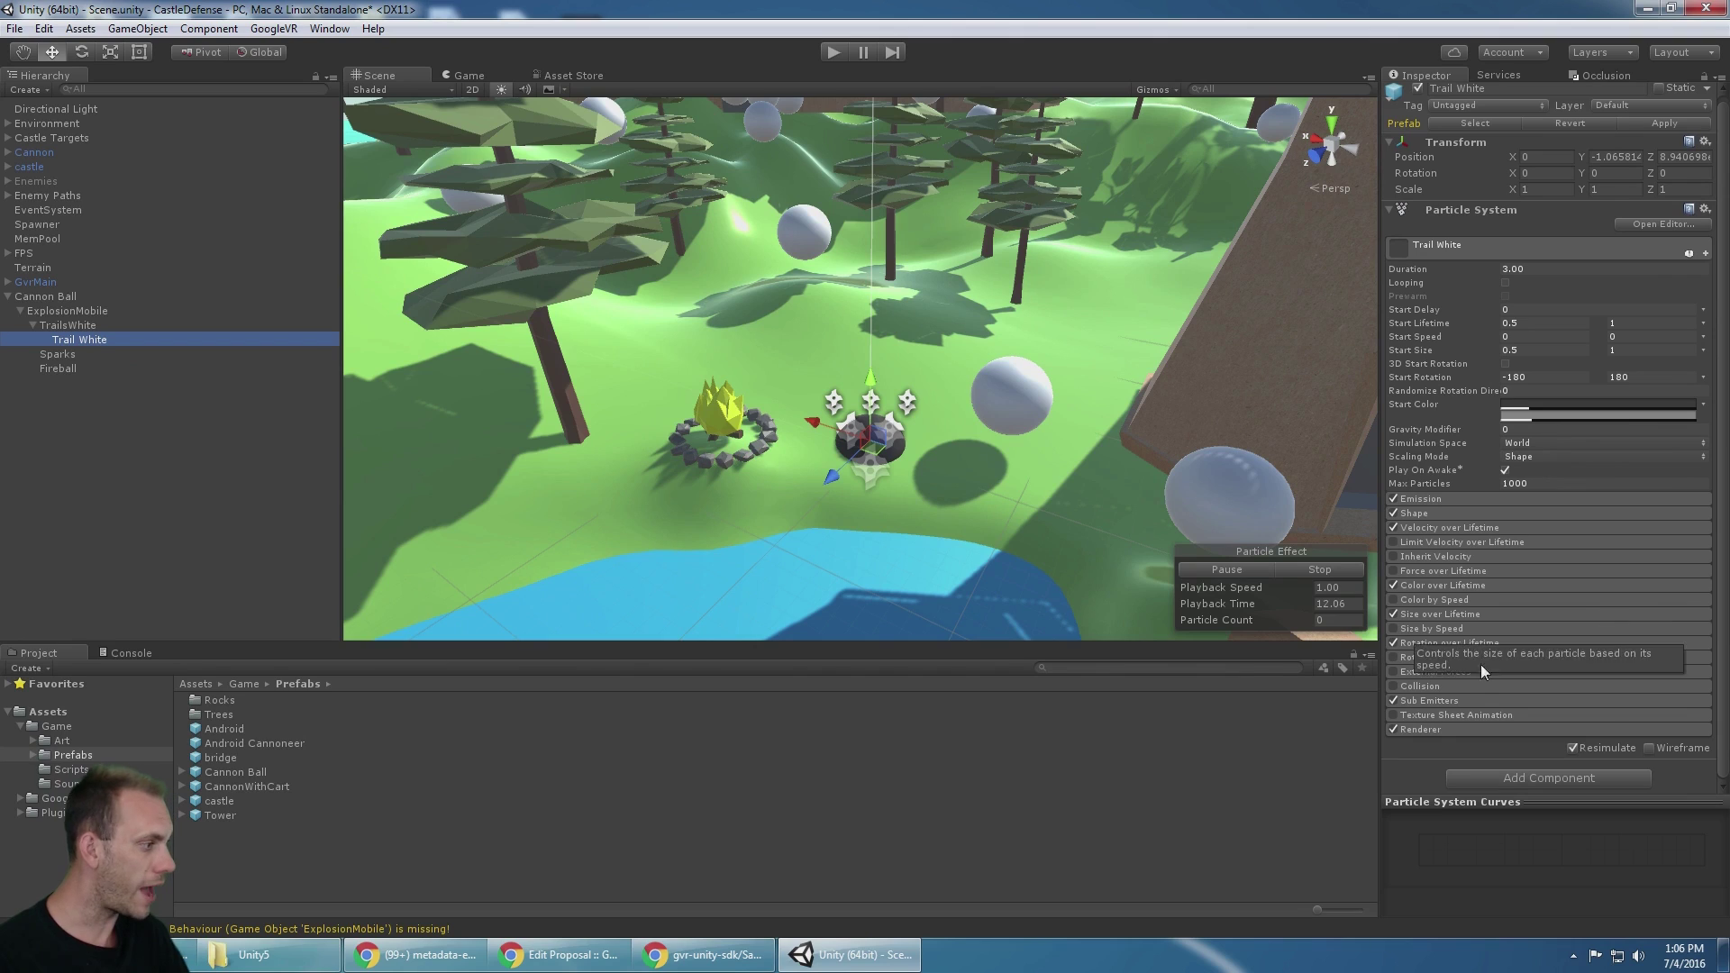
{"action": "left_click", "coordinate": [1472, 730]}
{"action": "scroll", "coordinate": [1532, 704], "scroll_direction": "down", "scroll_amount": 4}
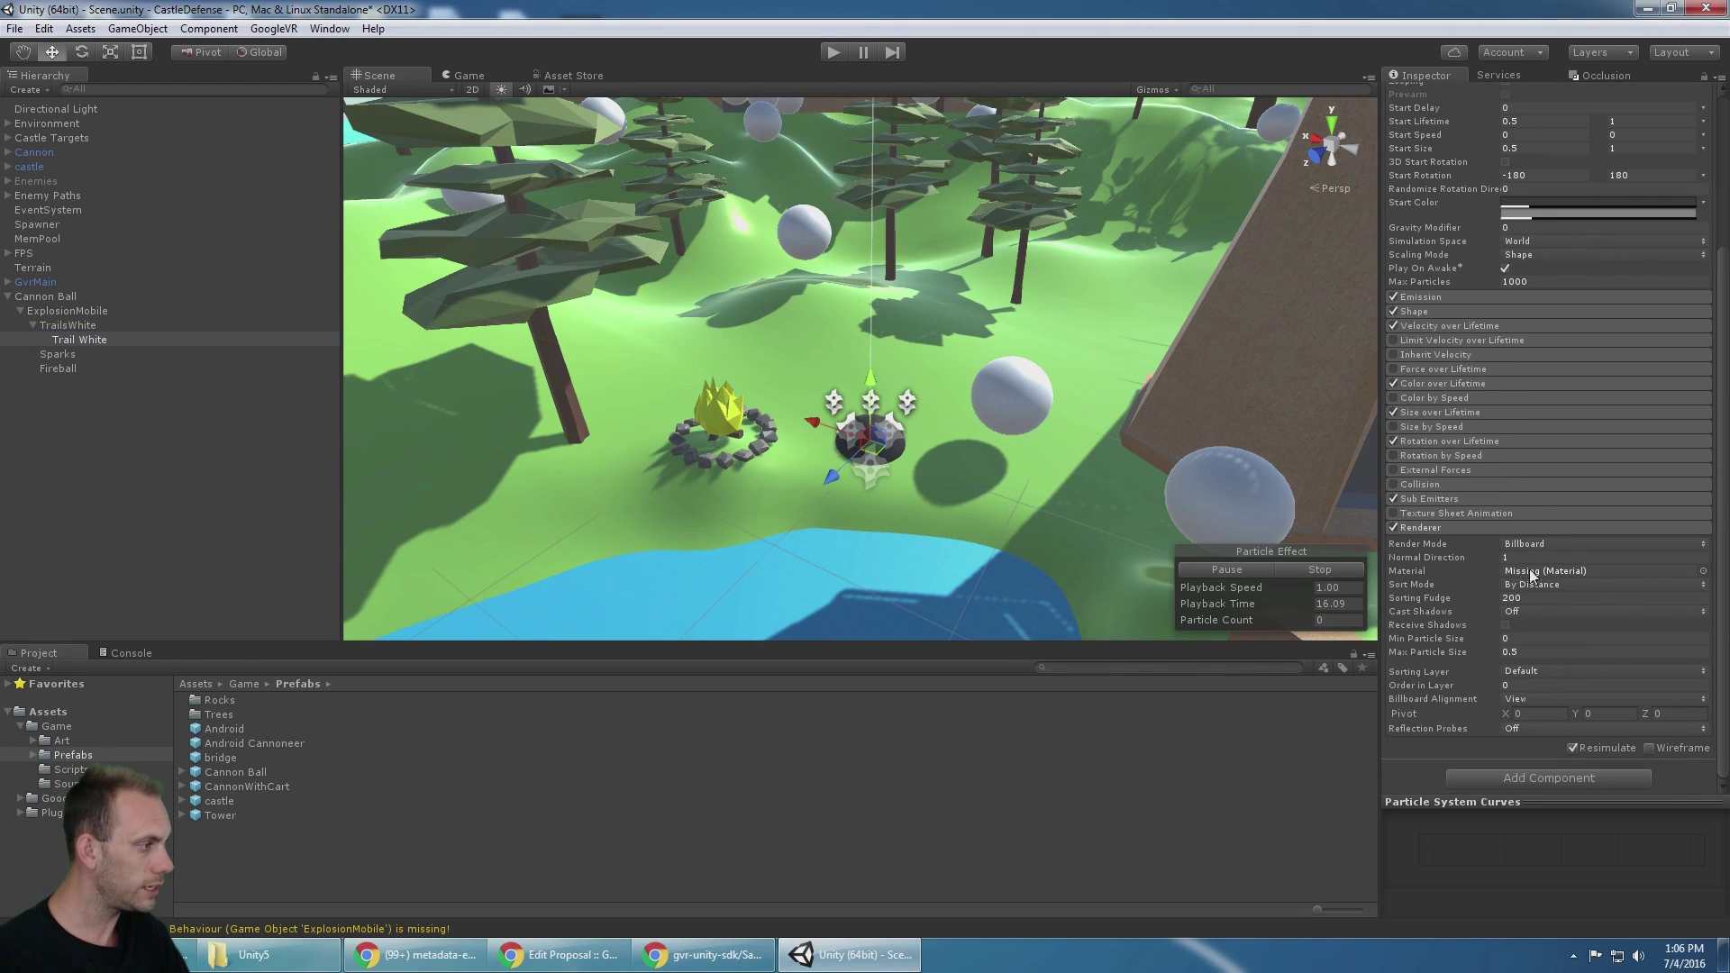
{"action": "left_click", "coordinate": [1702, 571]}
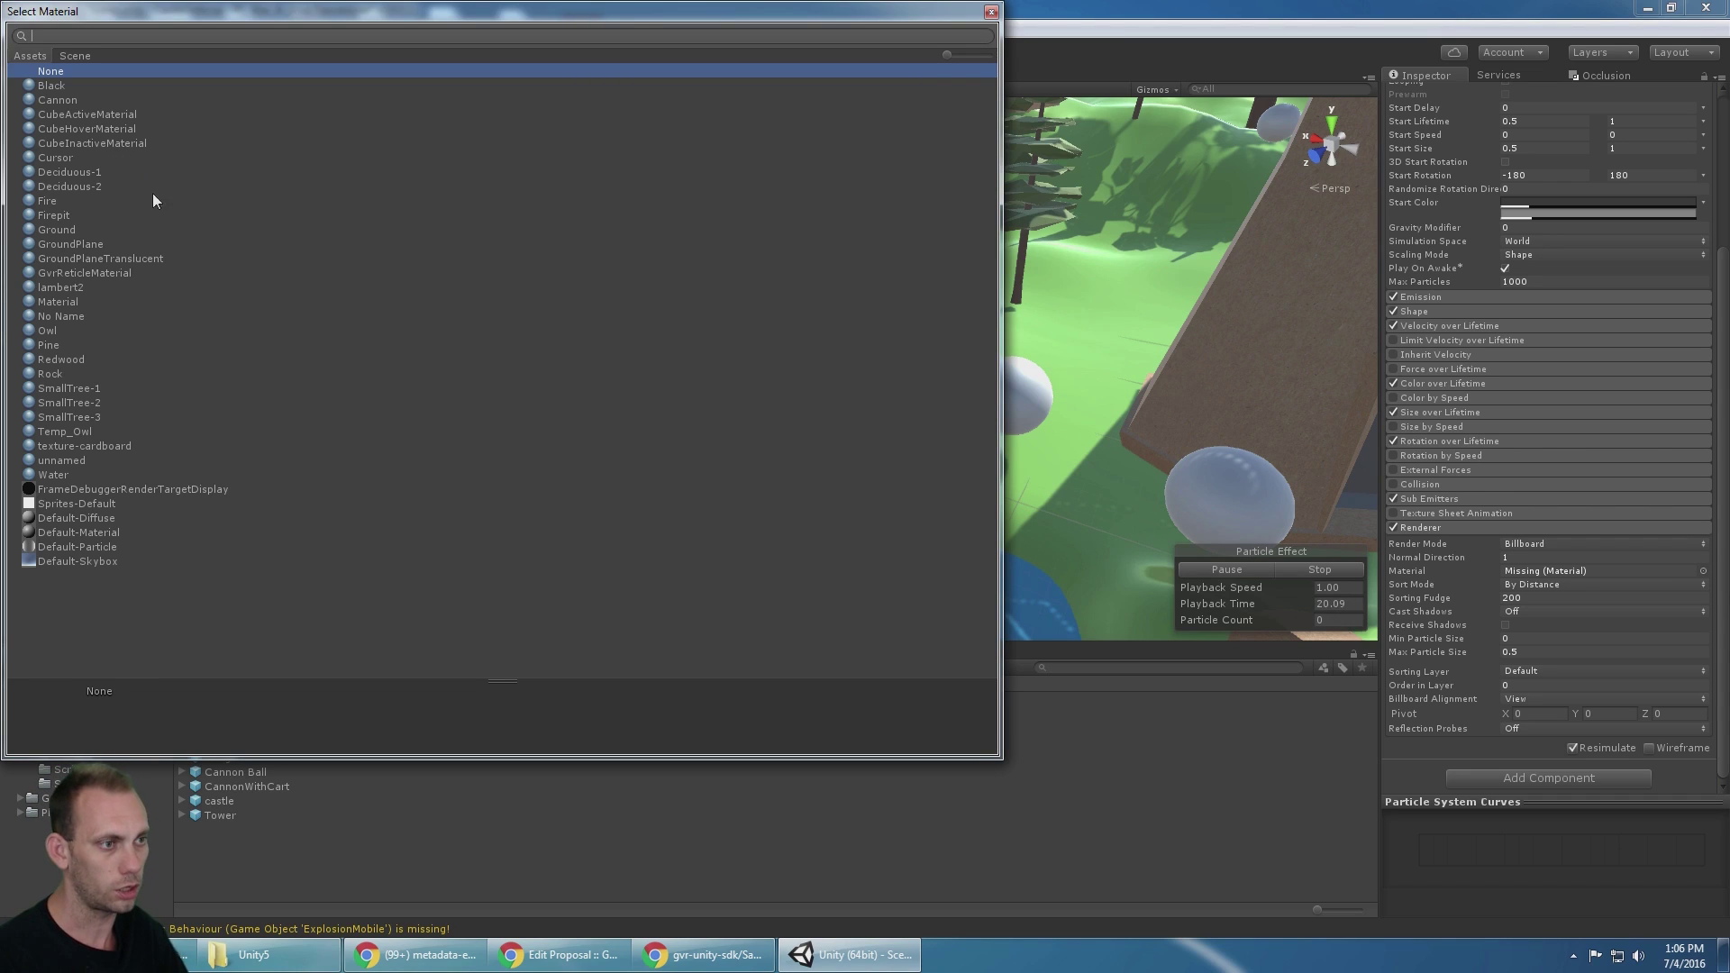
{"action": "left_click", "coordinate": [151, 258]}
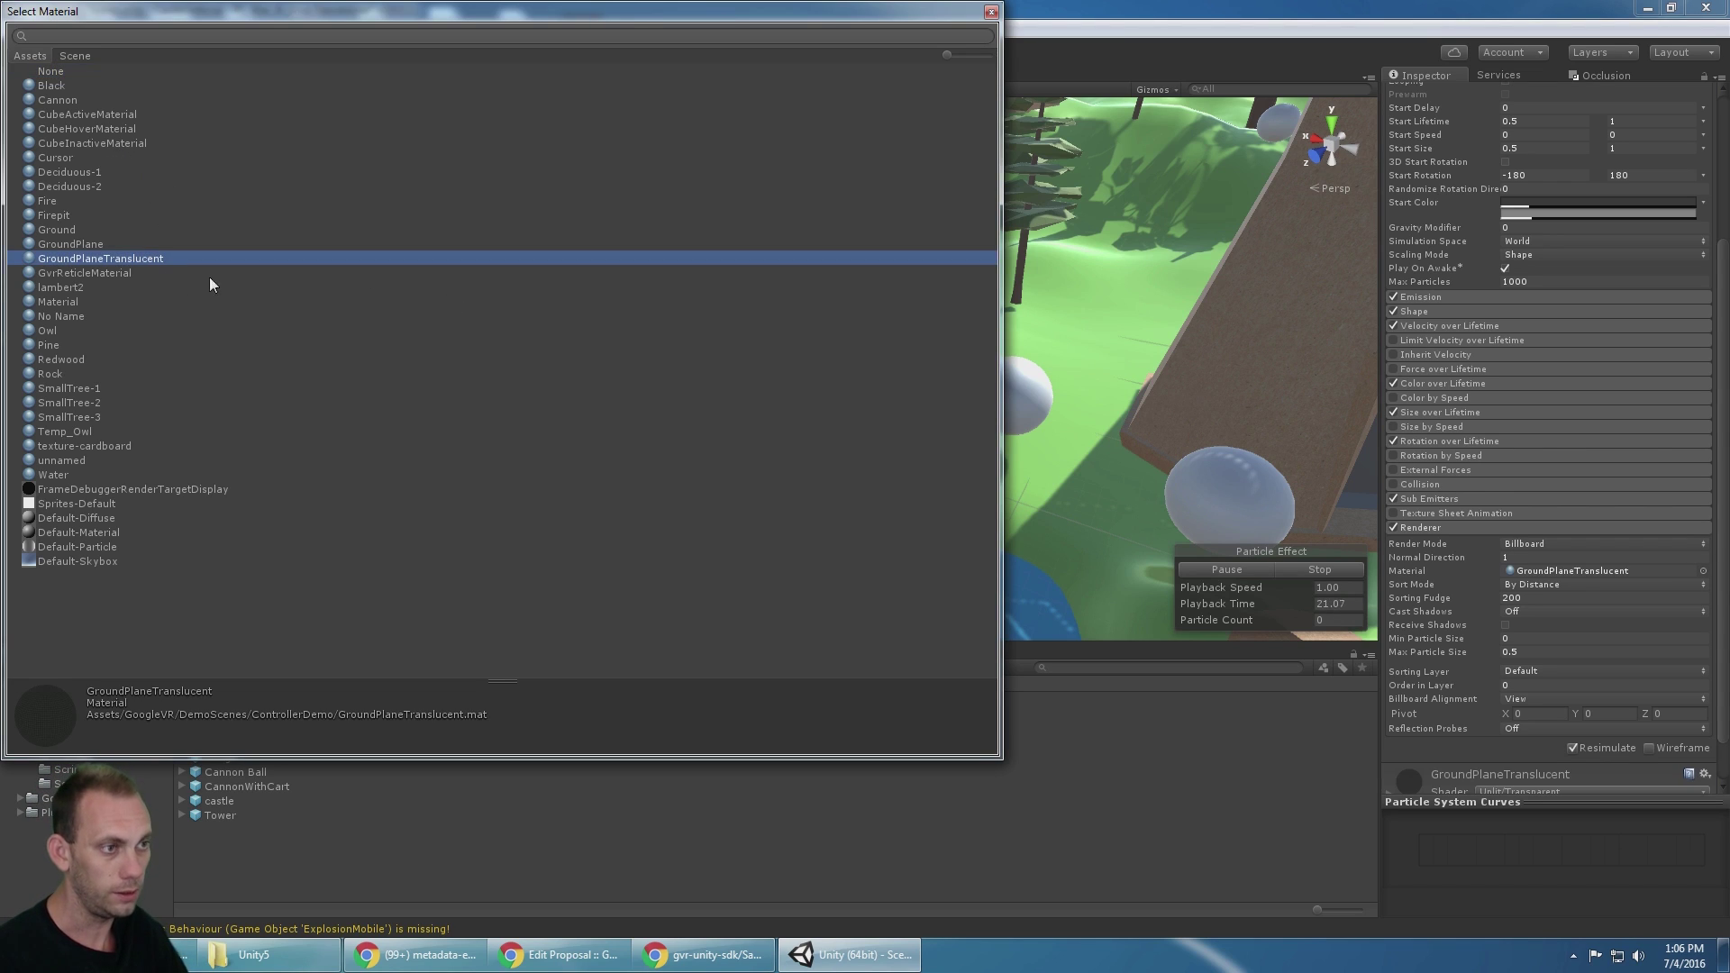
{"action": "double_click", "coordinate": [139, 259]}
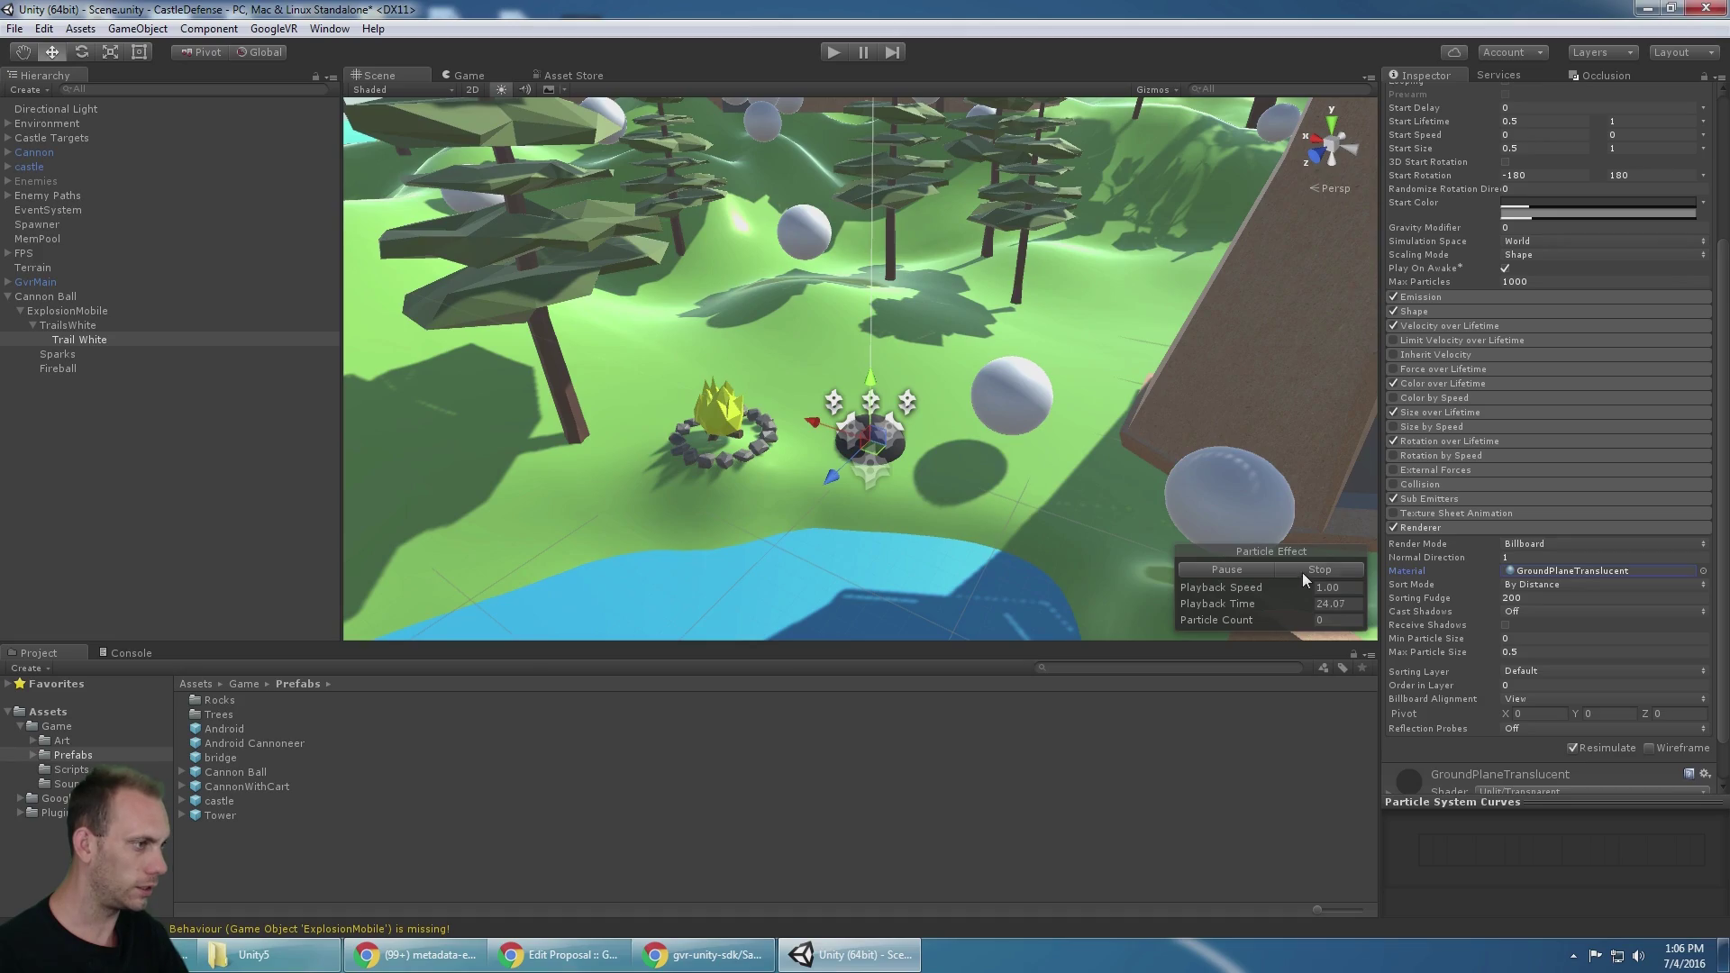
Preview the Trail White particle effect across the scene and stop the simulation
{"action": "scroll", "coordinate": [1046, 361], "scroll_direction": "down", "scroll_amount": 10}
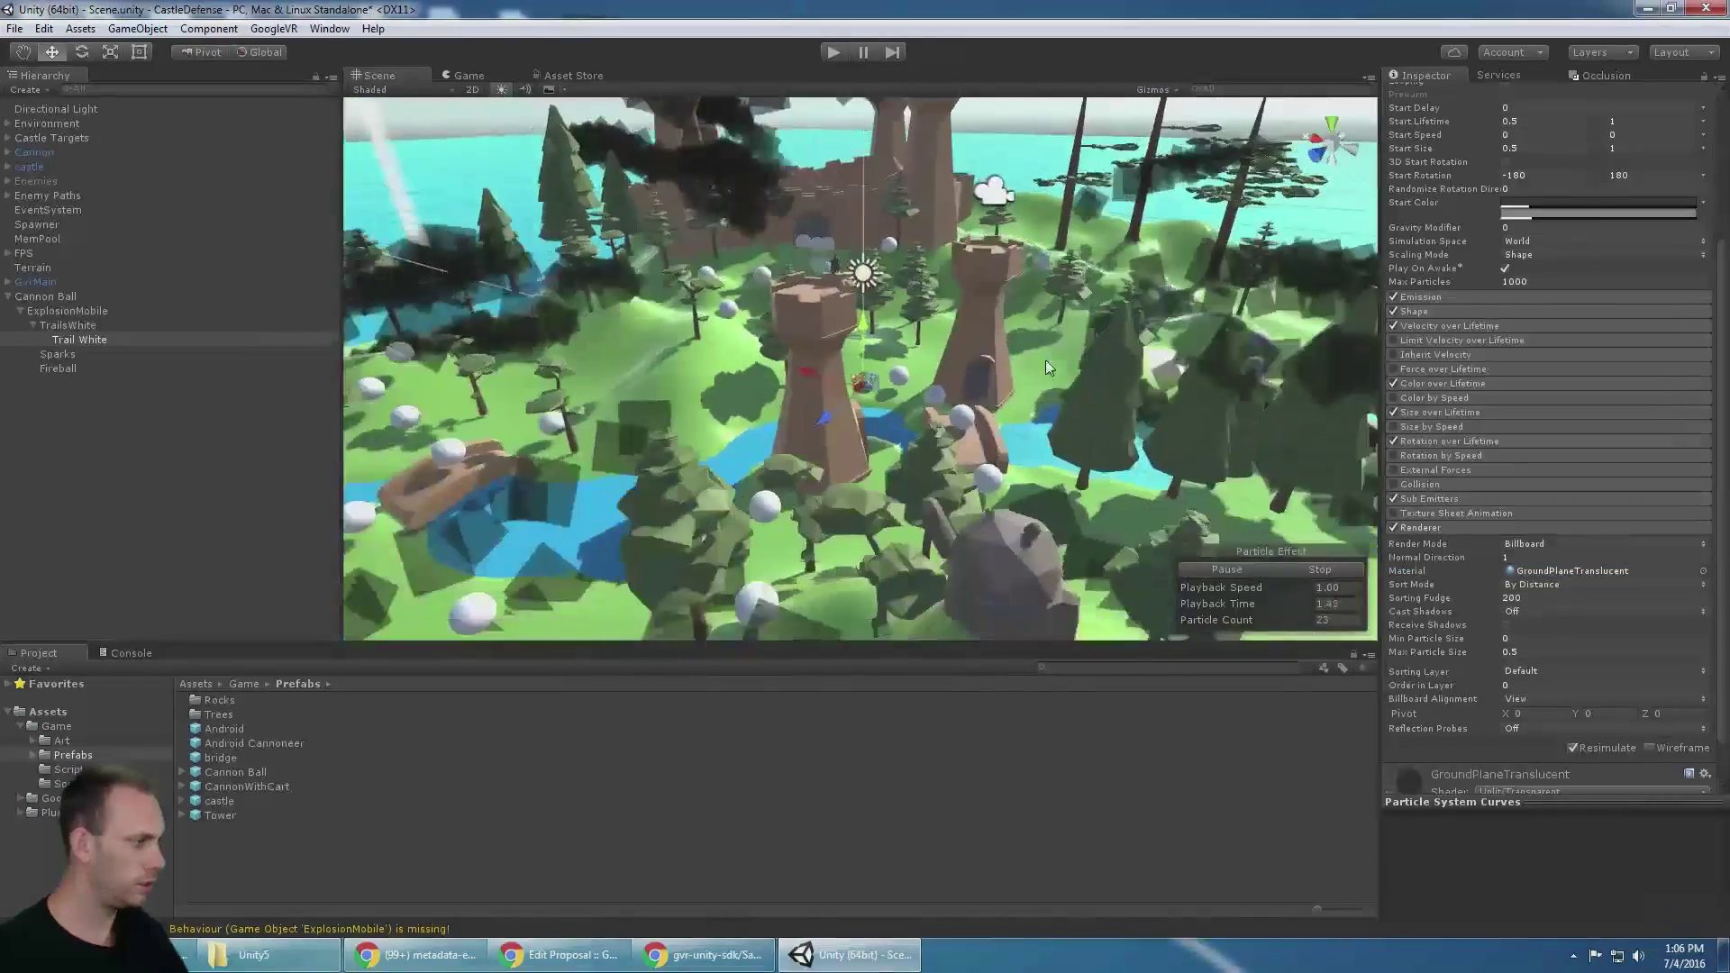
{"action": "left_click_drag", "start_coordinate": [1046, 360], "coordinate": [901, 386], "text": "alt"}
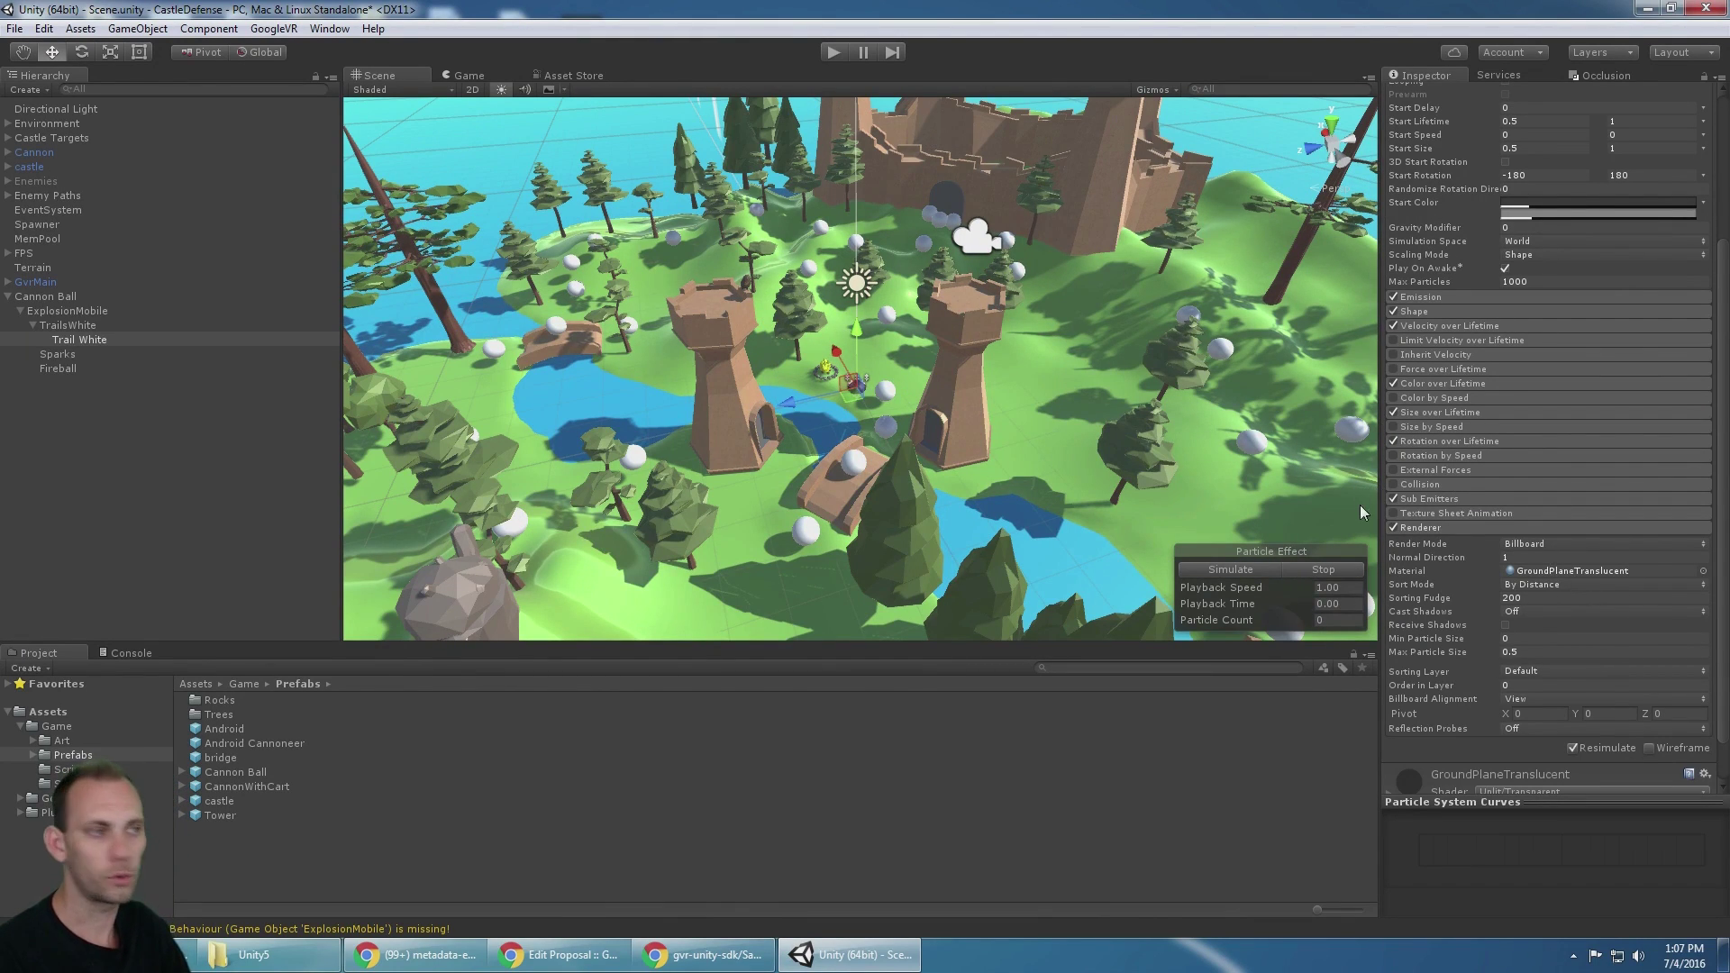
{"action": "scroll", "coordinate": [979, 462], "scroll_direction": "up", "scroll_amount": 7}
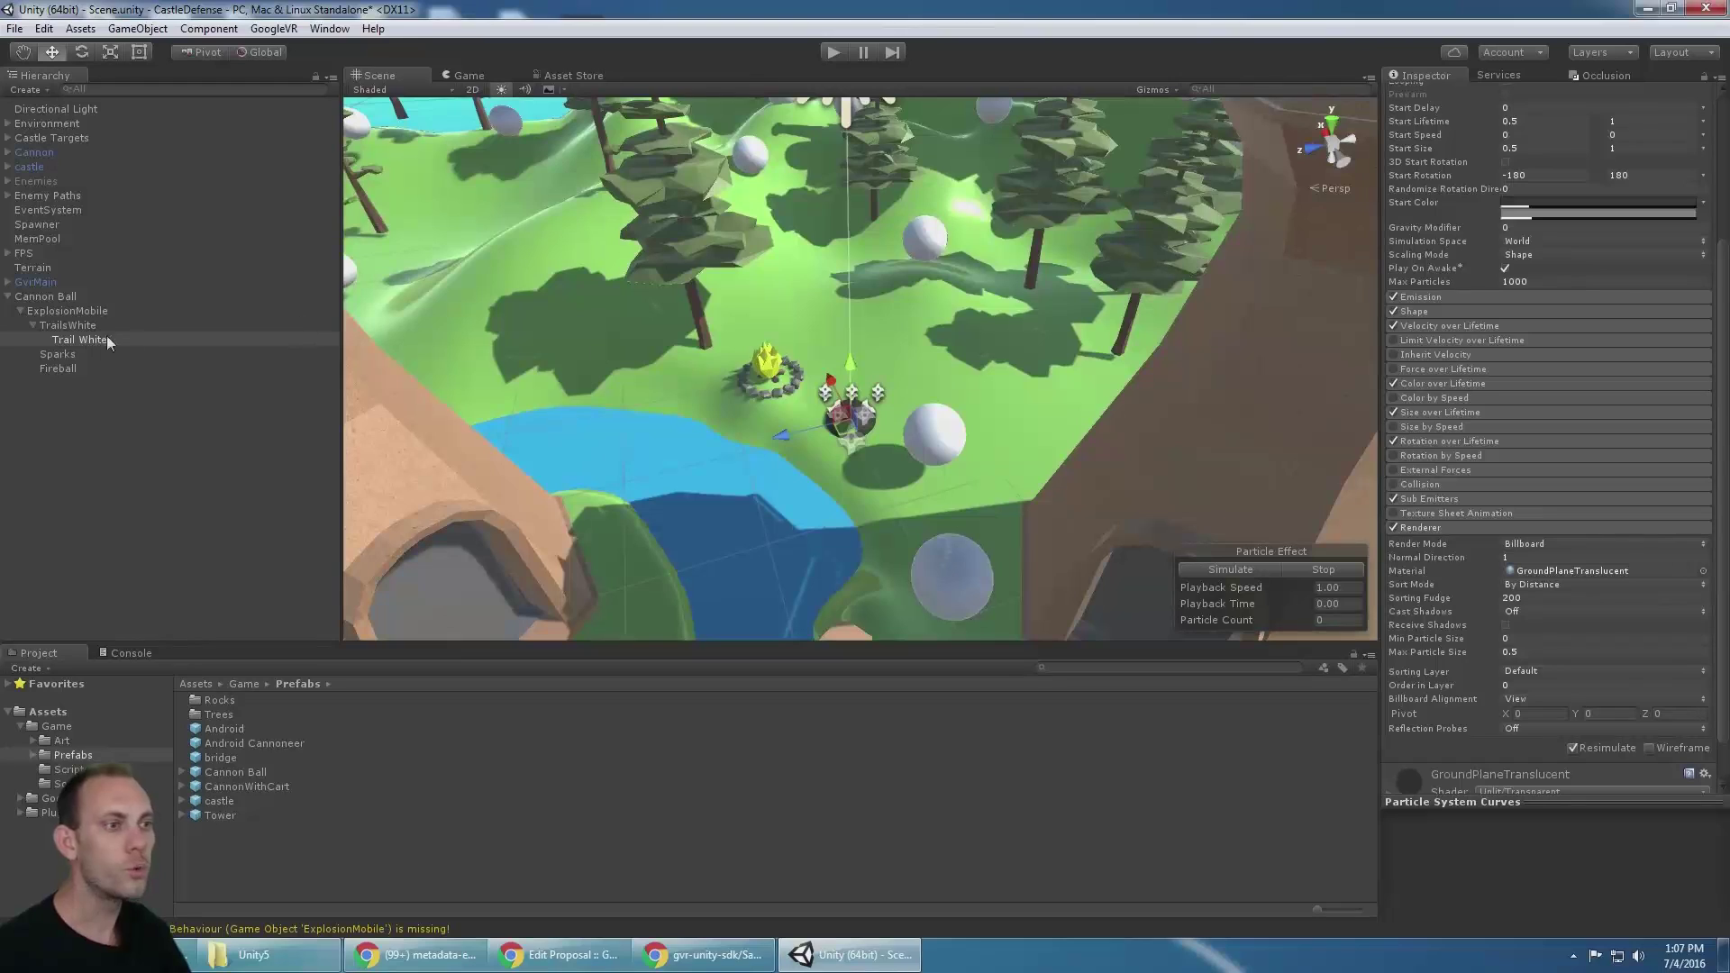
Deactivate the ExplosionMobile object, collapse its children in the hierarchy, and save the scene
{"action": "left_click", "coordinate": [86, 310]}
{"action": "left_click", "coordinate": [33, 325]}
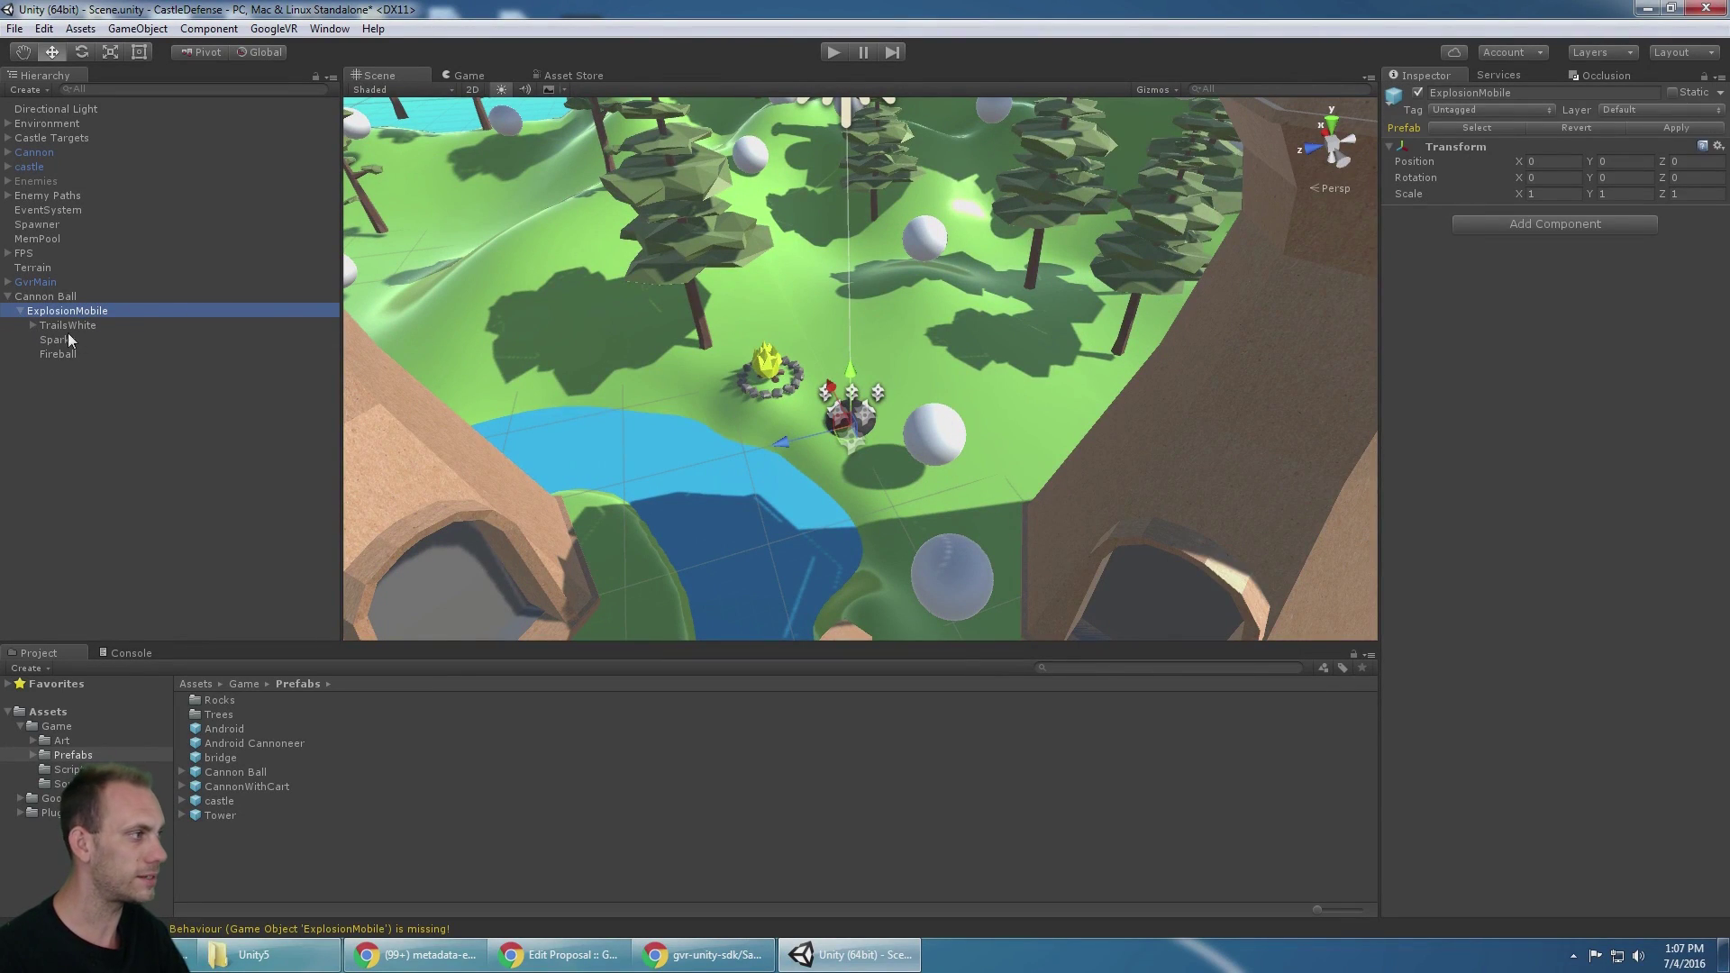
{"action": "left_click", "coordinate": [1421, 91]}
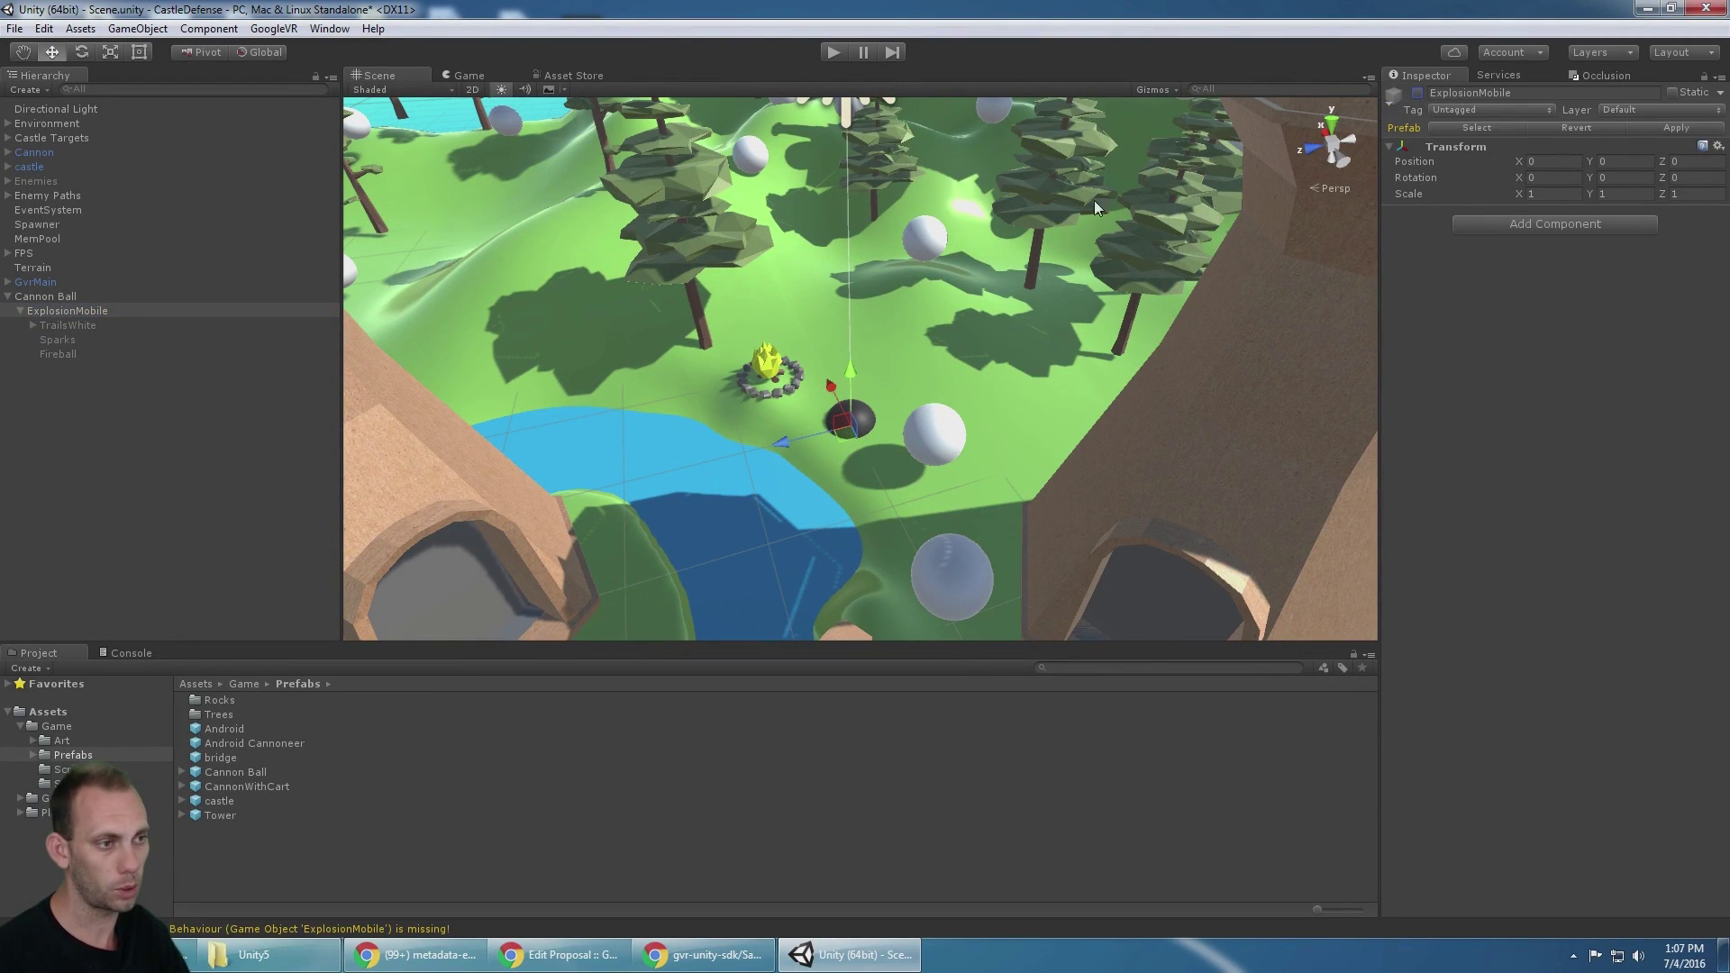
{"action": "left_click", "coordinate": [36, 324]}
{"action": "left_click", "coordinate": [21, 311]}
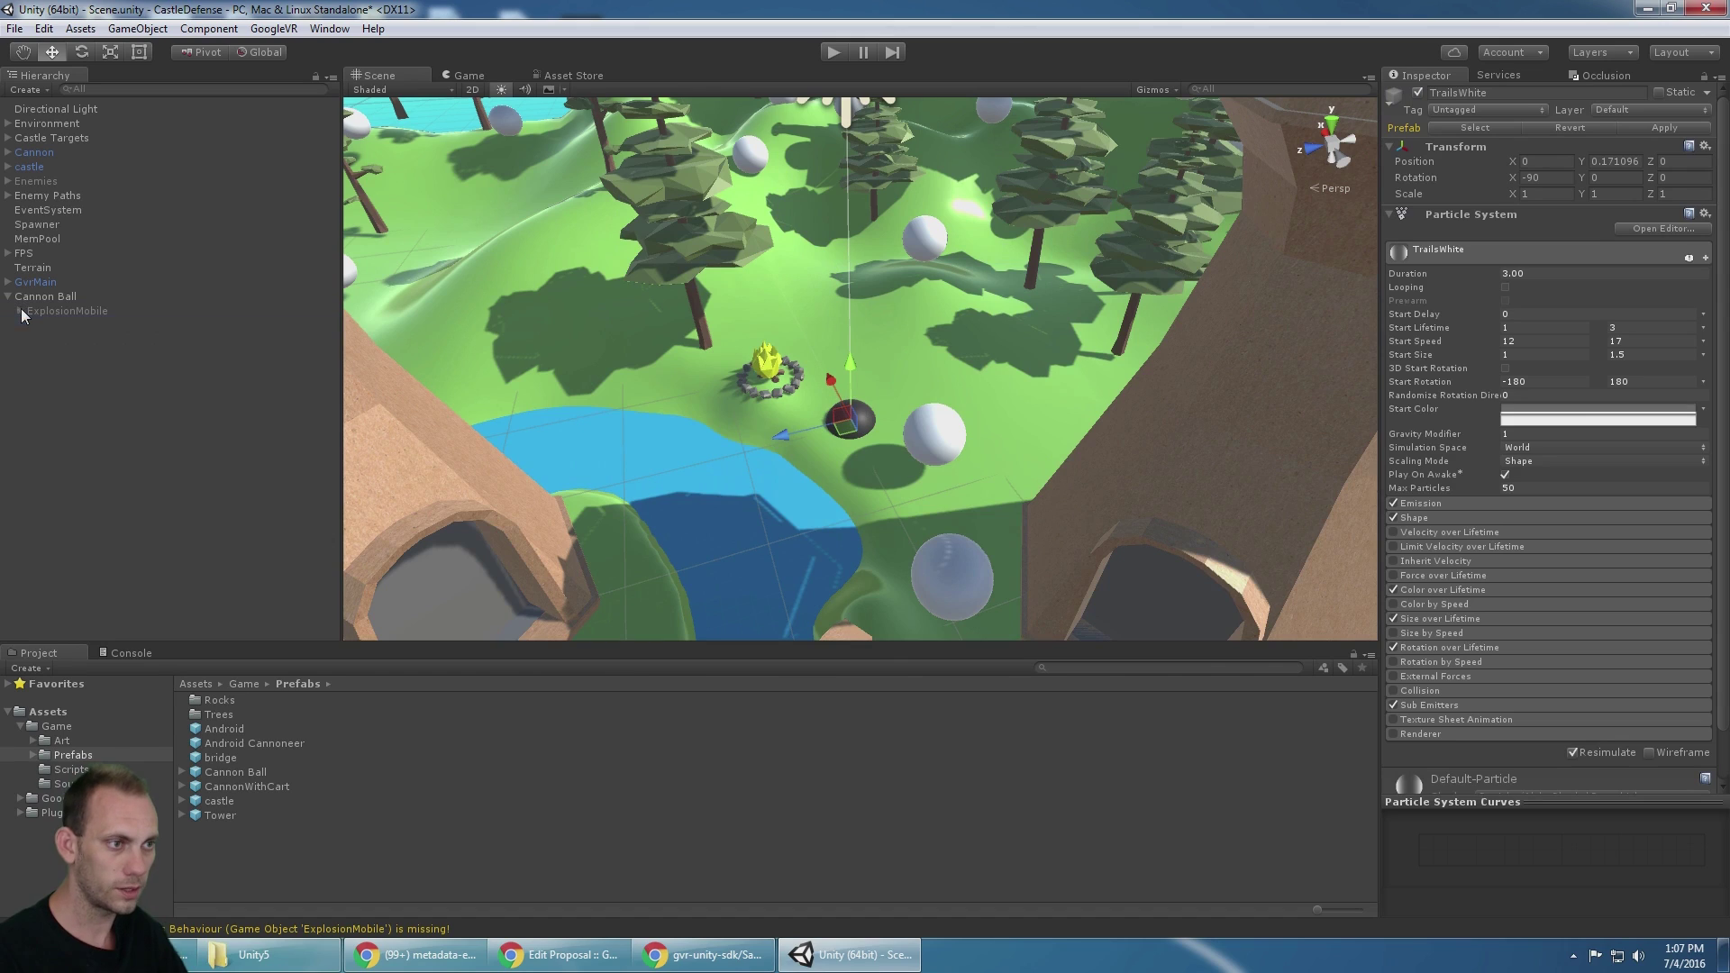
{"action": "left_click", "coordinate": [94, 310]}
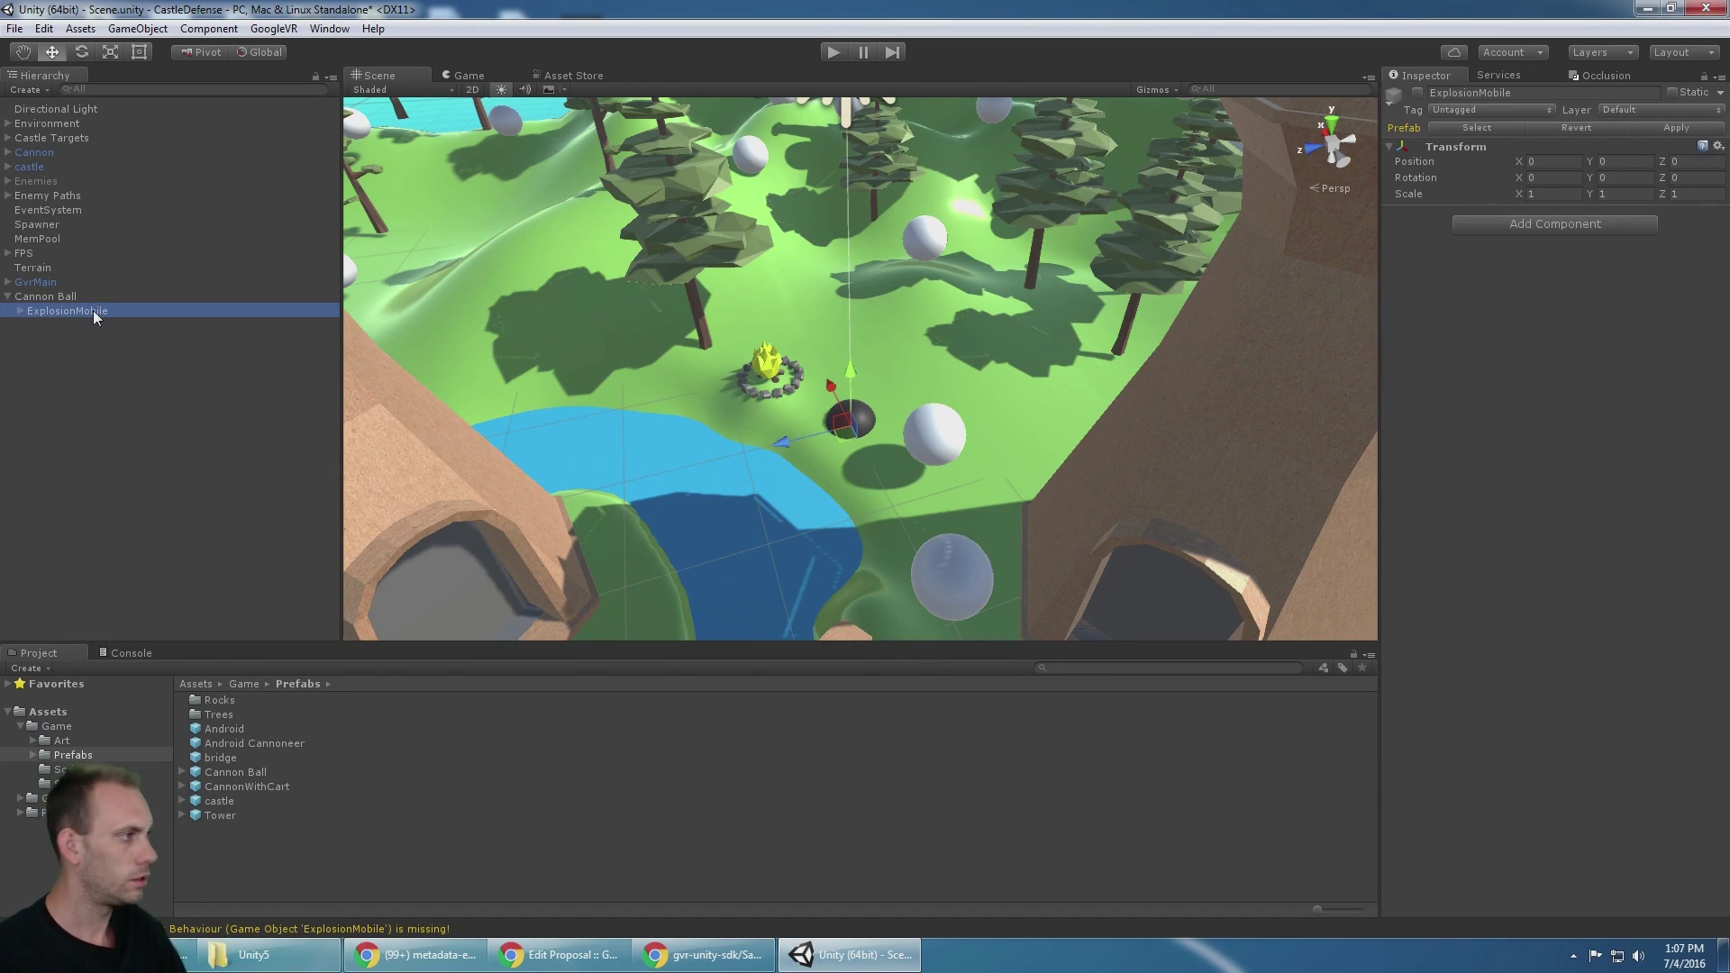
{"action": "key", "text": "ctrl+s"}
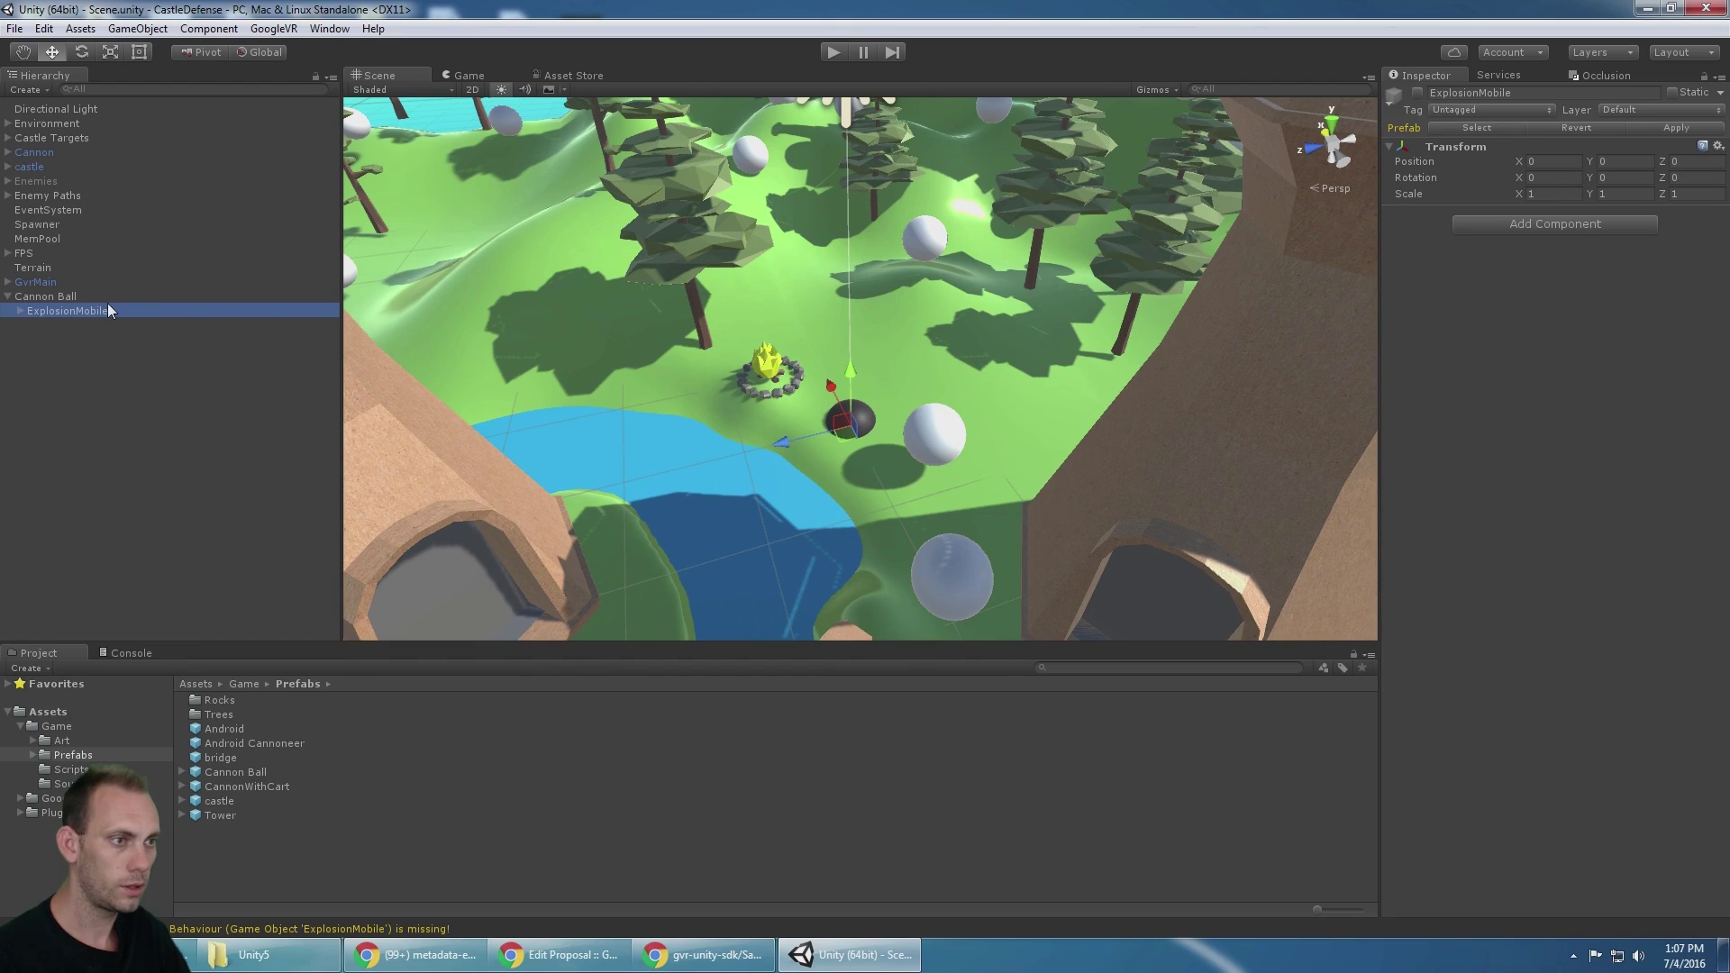
Apply the Cannon Ball instance's changes to its prefab and delete the instance from the scene
{"action": "left_click", "coordinate": [90, 297]}
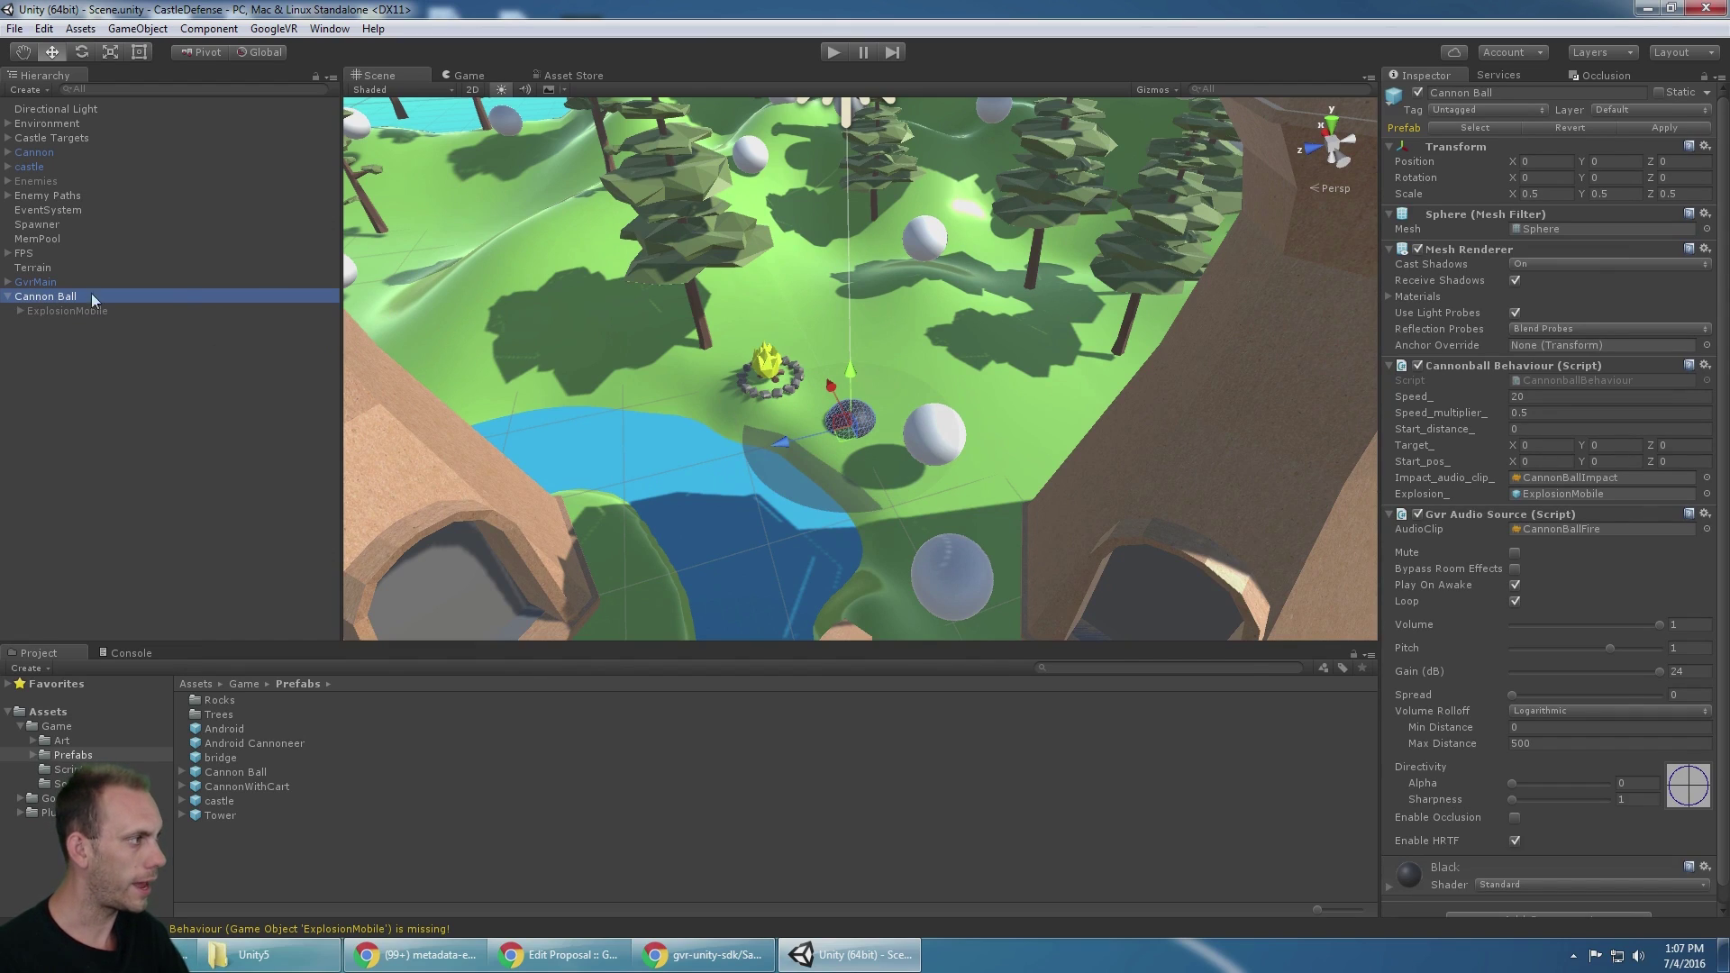
{"action": "left_click", "coordinate": [1658, 127]}
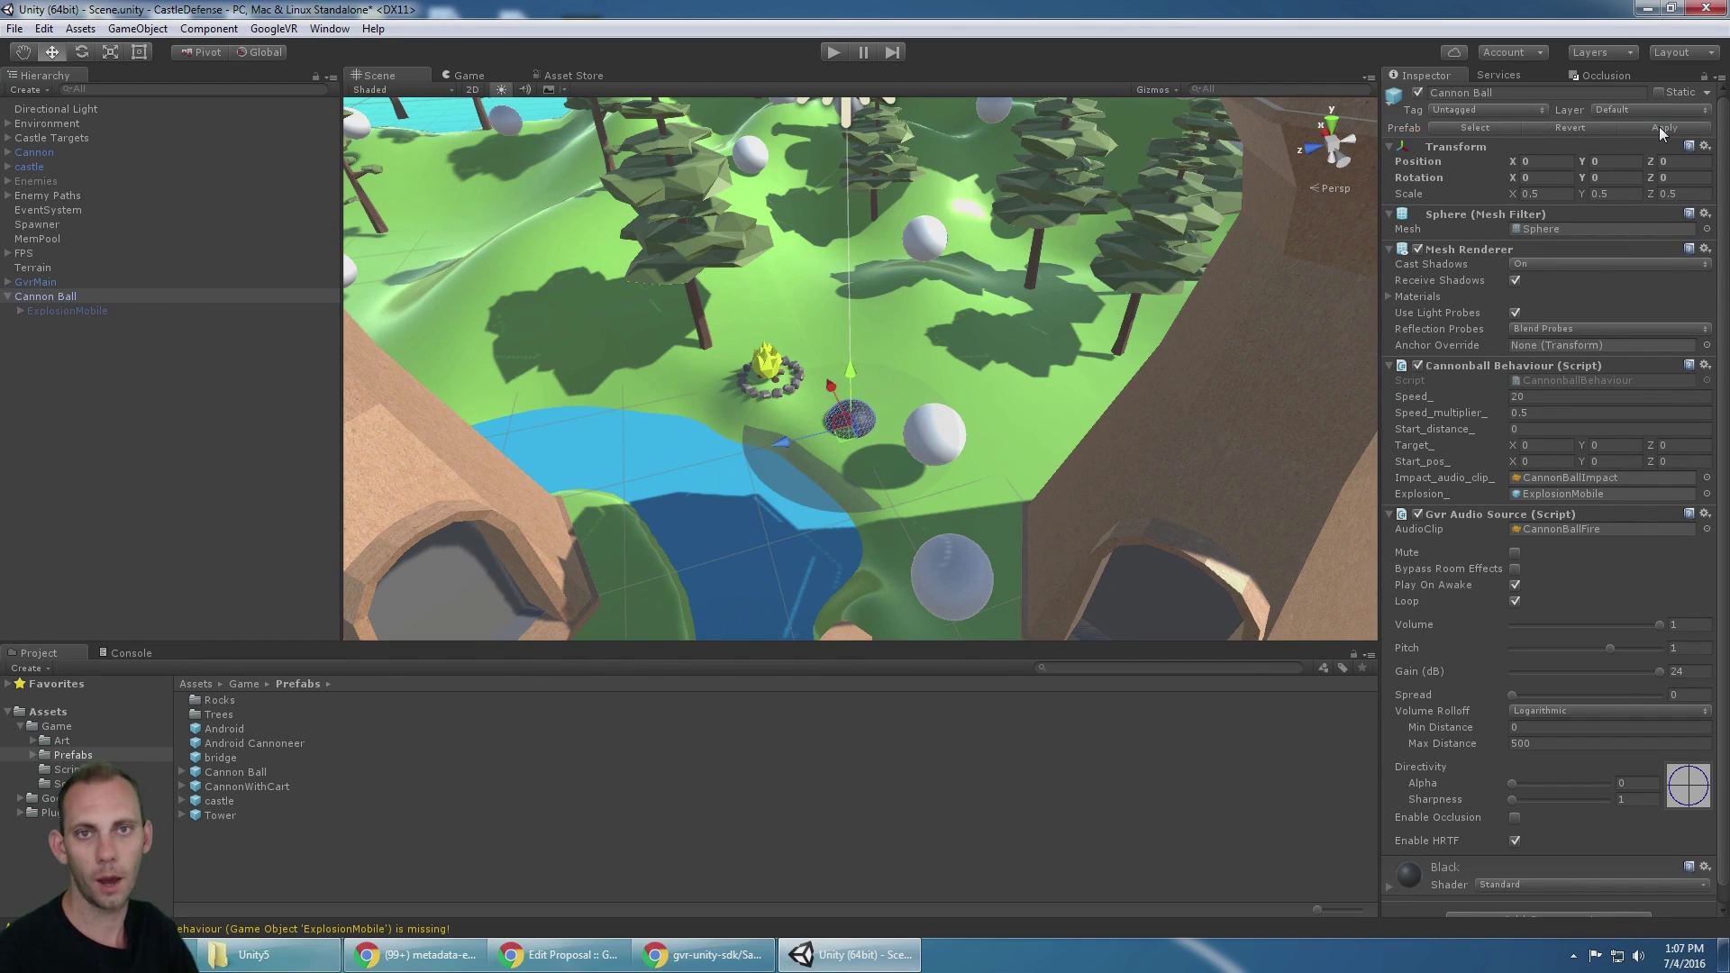
{"action": "left_click", "coordinate": [64, 296]}
{"action": "key", "text": "Delete"}
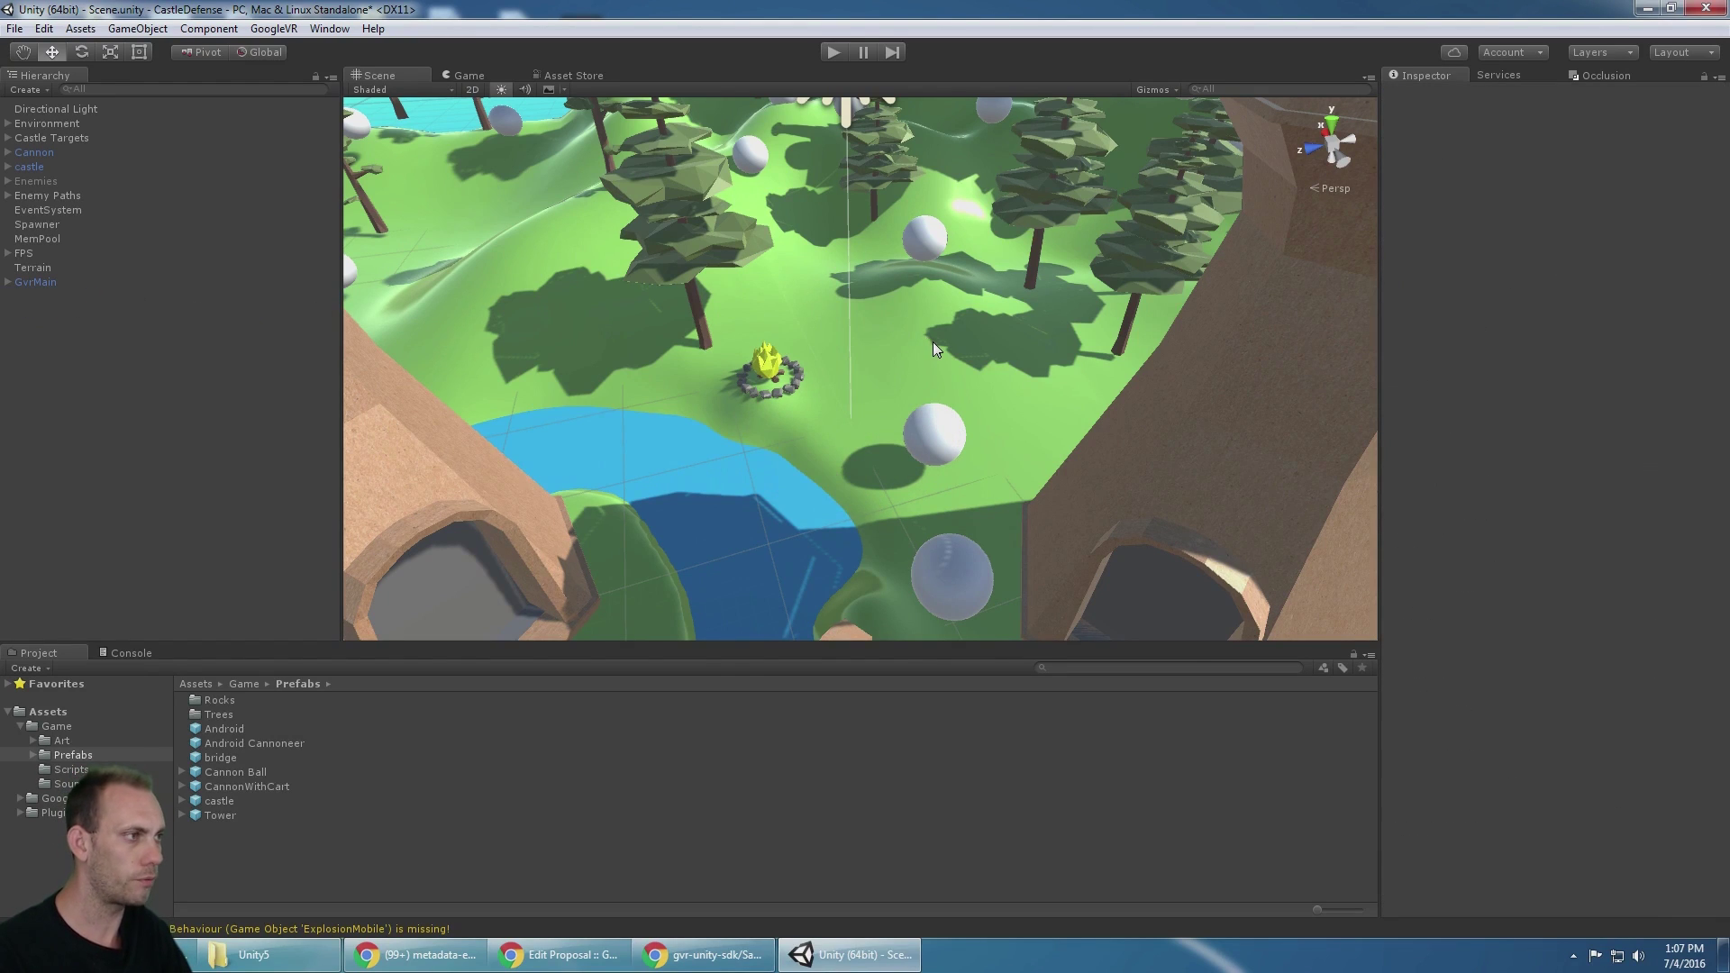
Save the scene and run a brief play test in the editor
{"action": "key", "text": "ctrl+s"}
{"action": "left_click", "coordinate": [825, 57]}
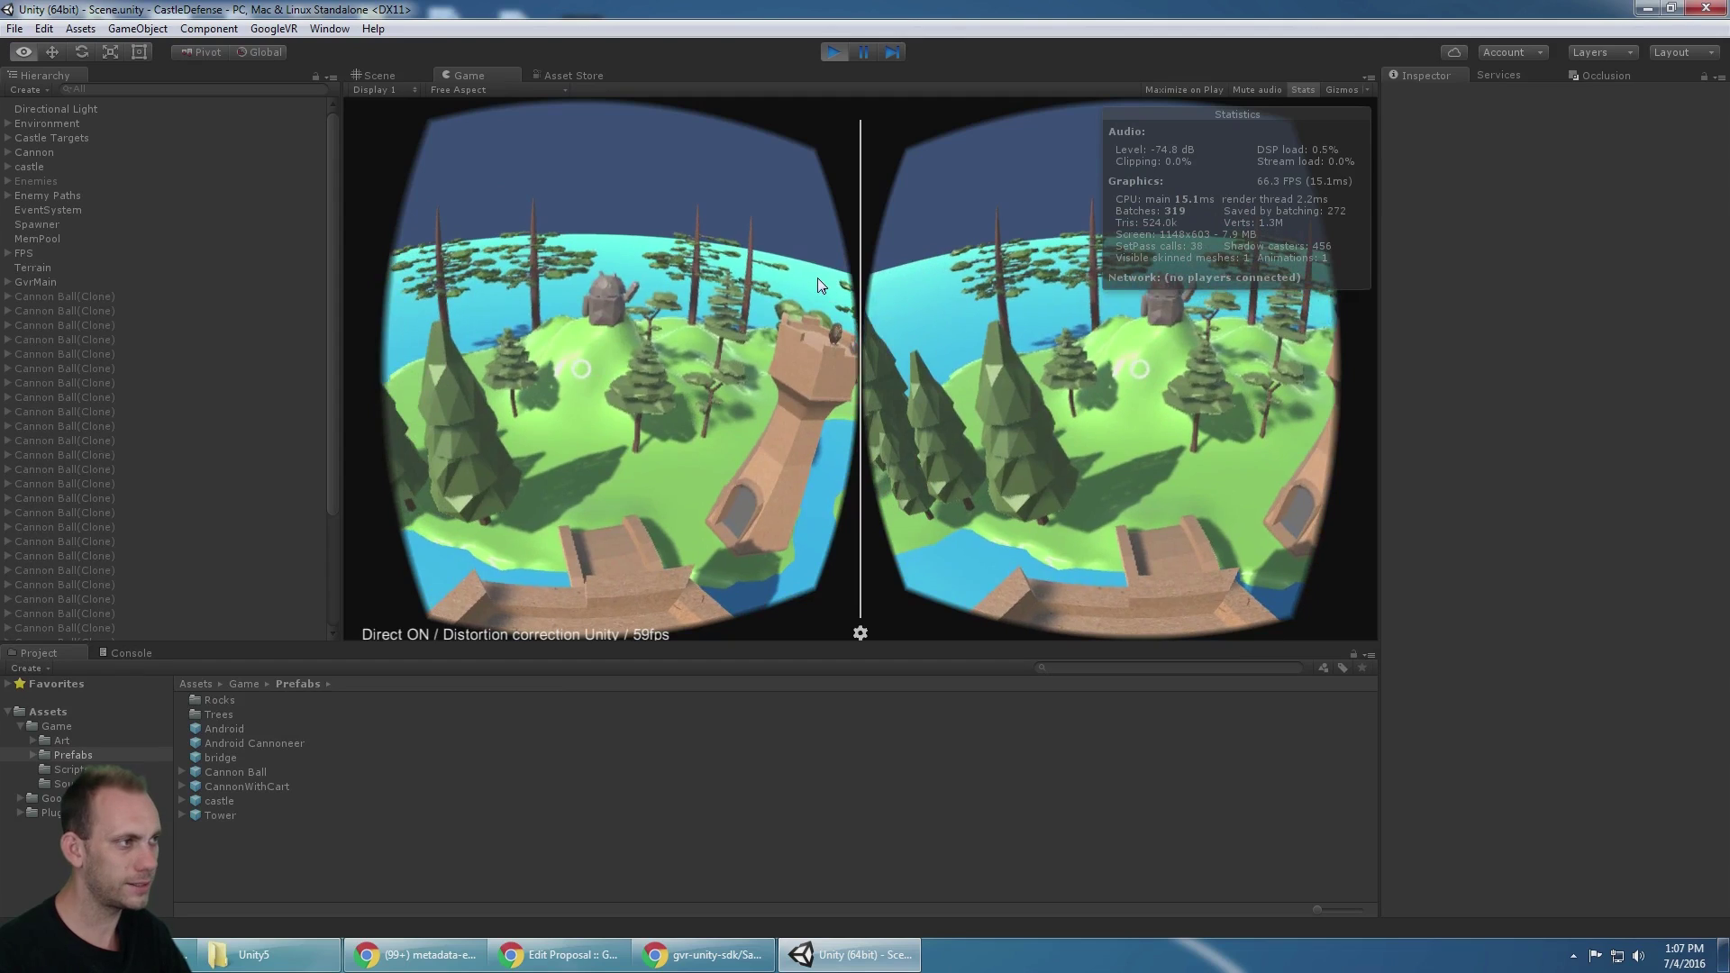
{"action": "left_click", "coordinate": [829, 53]}
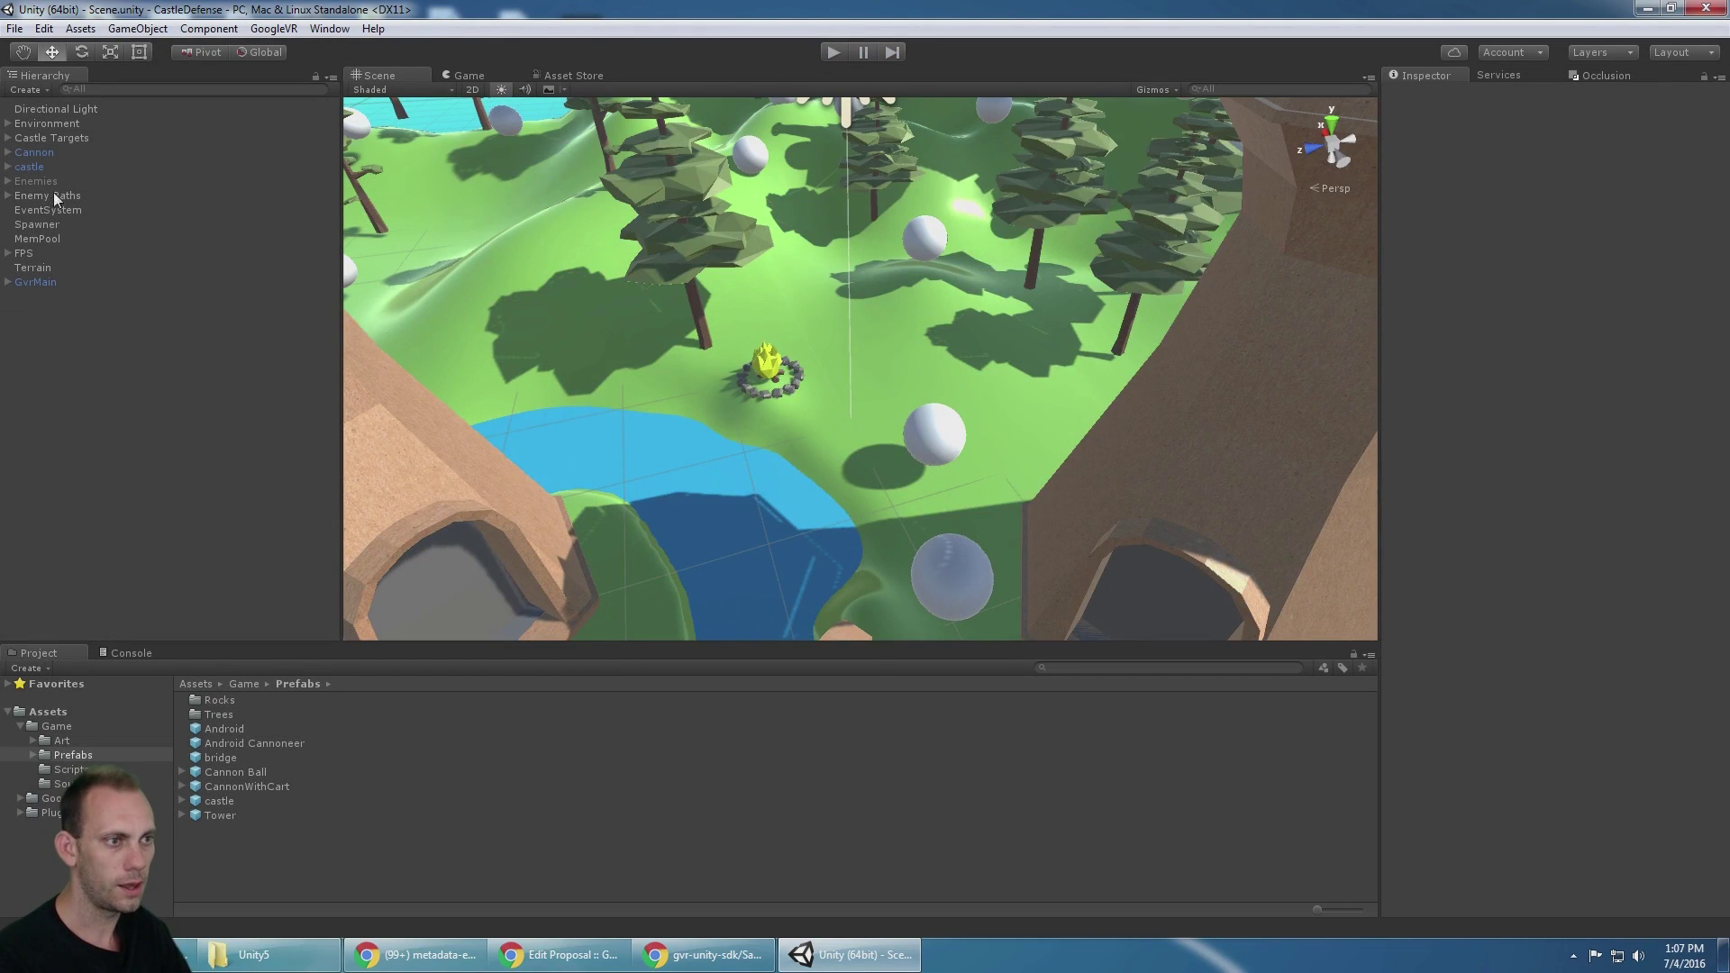
Set the Clear Flags of the Main Camera under GvrMain's Head to Skybox
{"action": "left_click", "coordinate": [47, 279]}
{"action": "key", "text": "Right"}
{"action": "key", "text": "Down"}
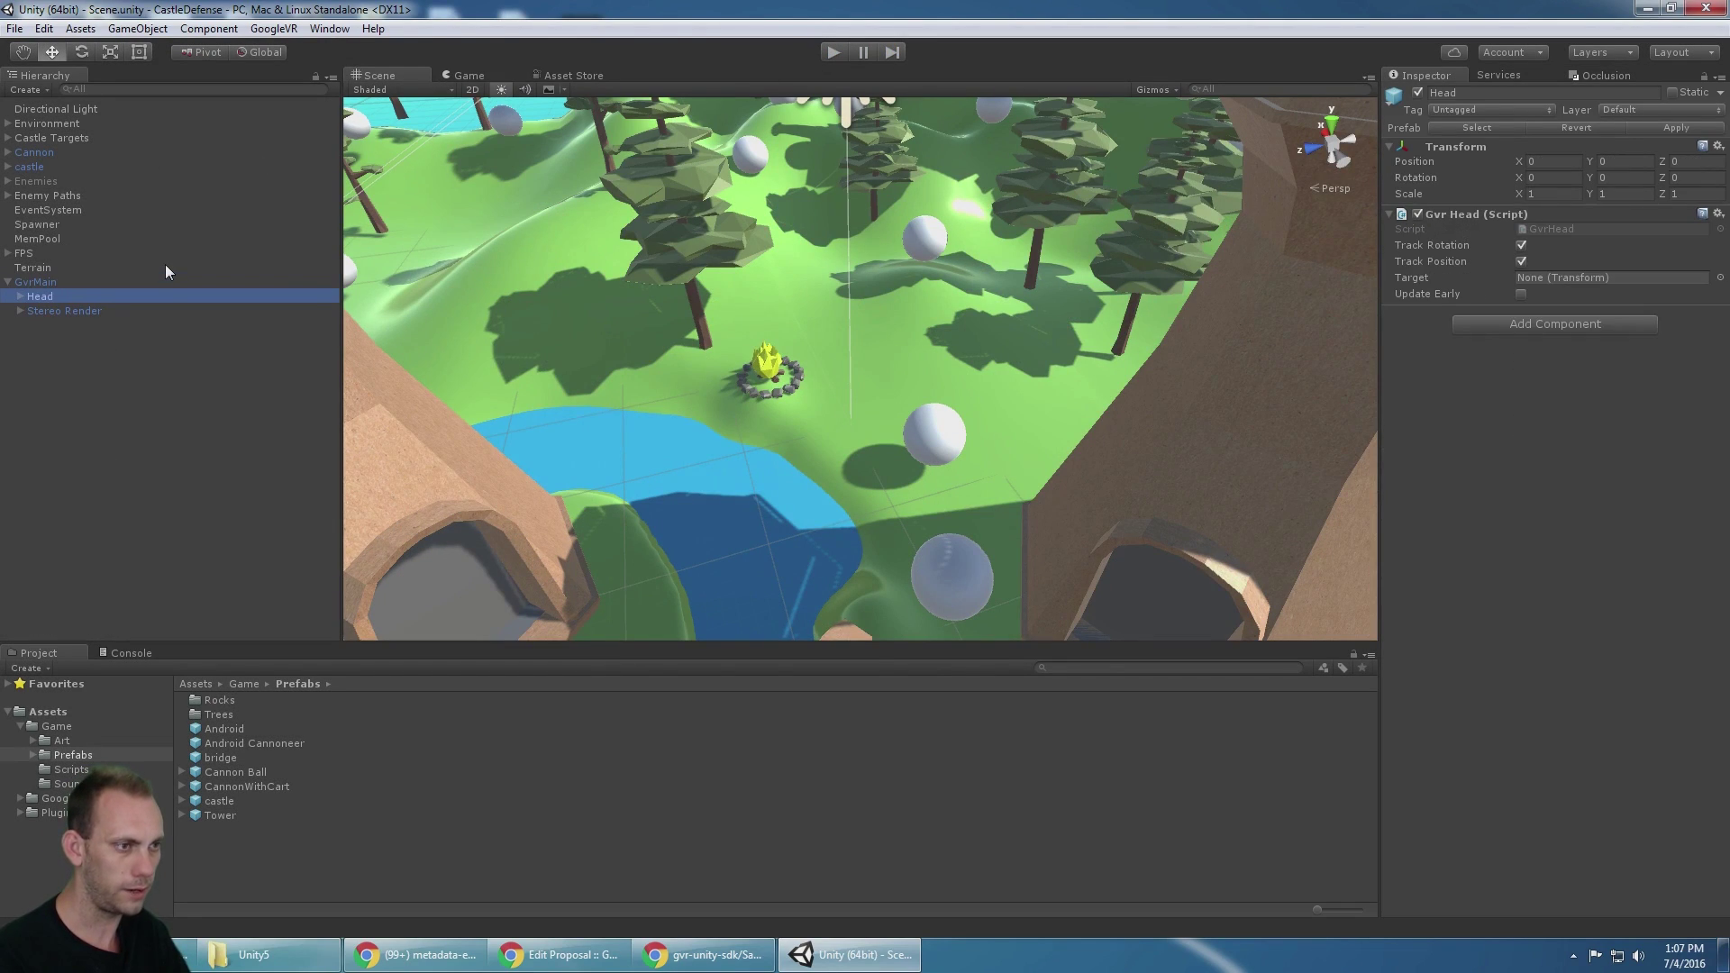
{"action": "key", "text": "Right"}
{"action": "key", "text": "Down"}
{"action": "left_click", "coordinate": [1574, 233]}
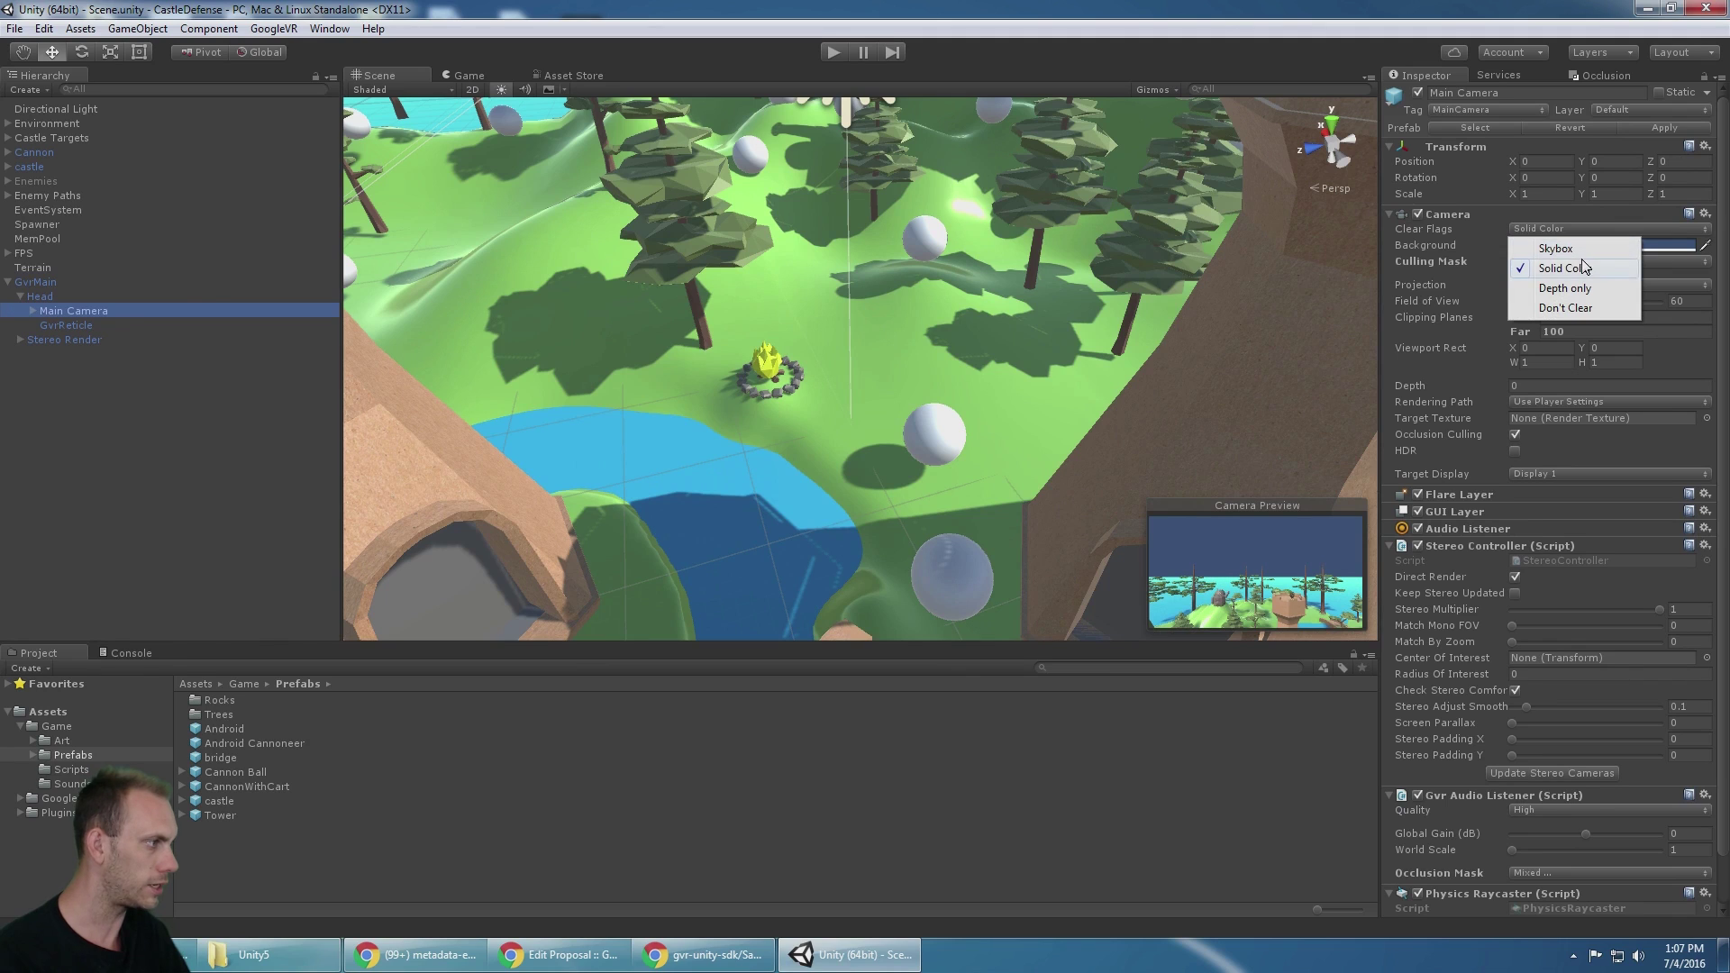
{"action": "left_click", "coordinate": [1576, 250]}
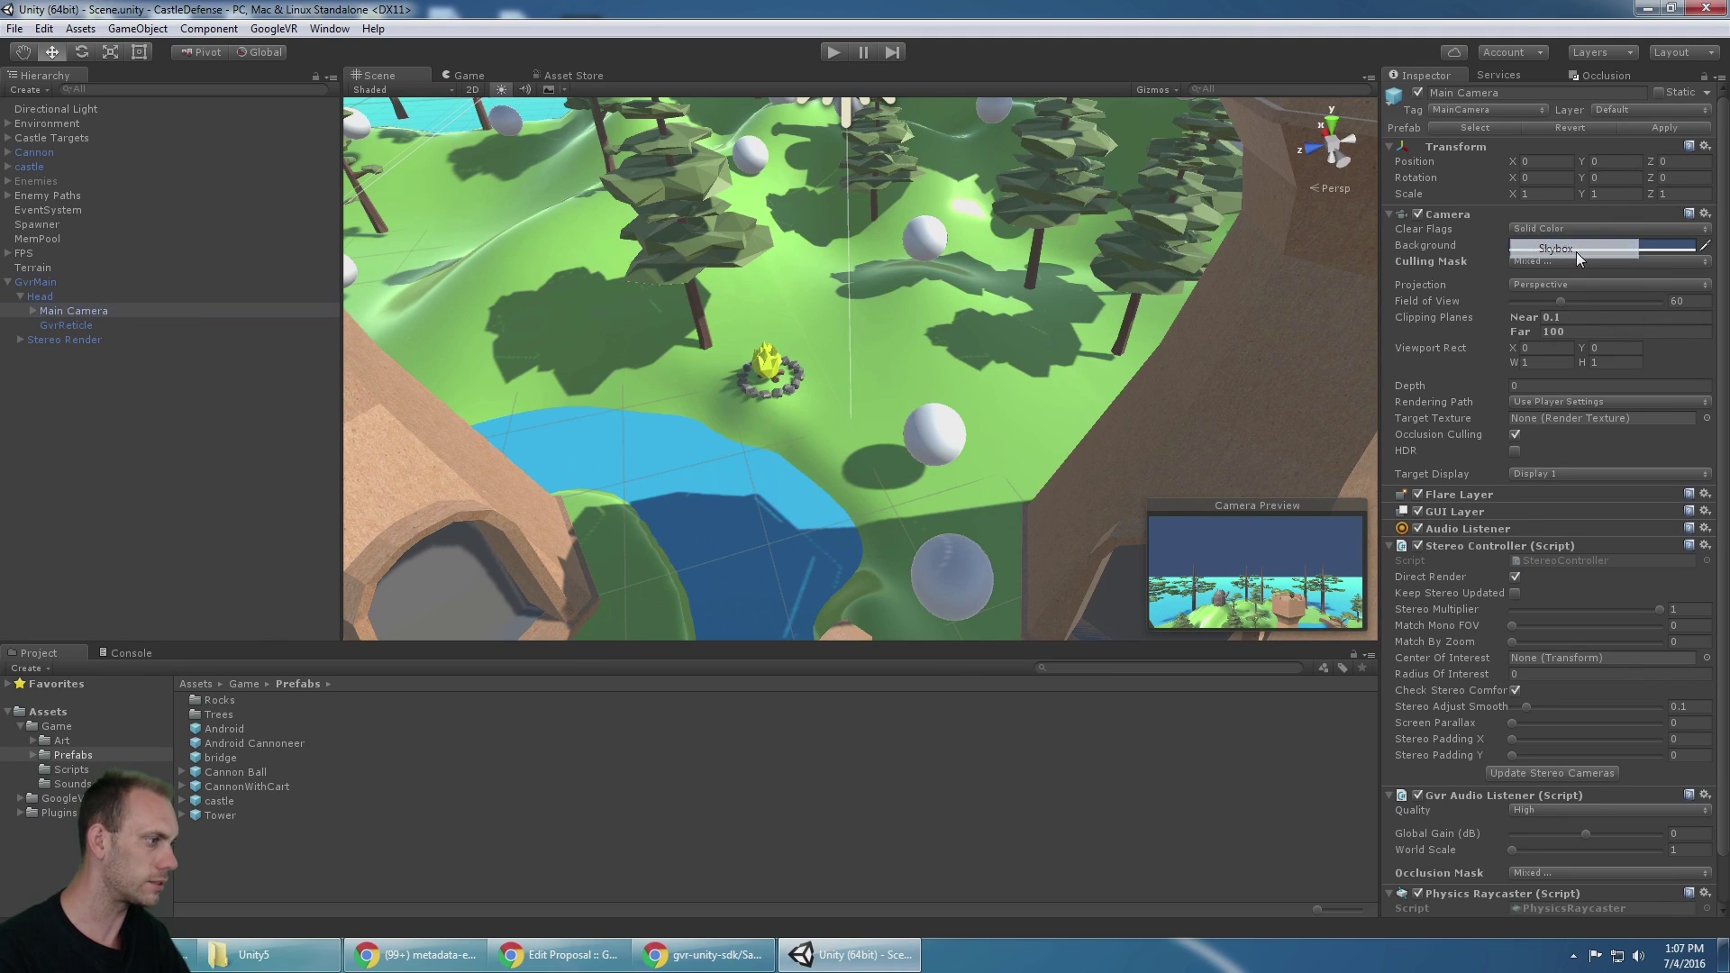
Play the scene, look around, and fire cannon balls at several spots on the terrain to check the explosions
{"action": "left_click", "coordinate": [834, 51]}
{"action": "key", "text": "alt"}
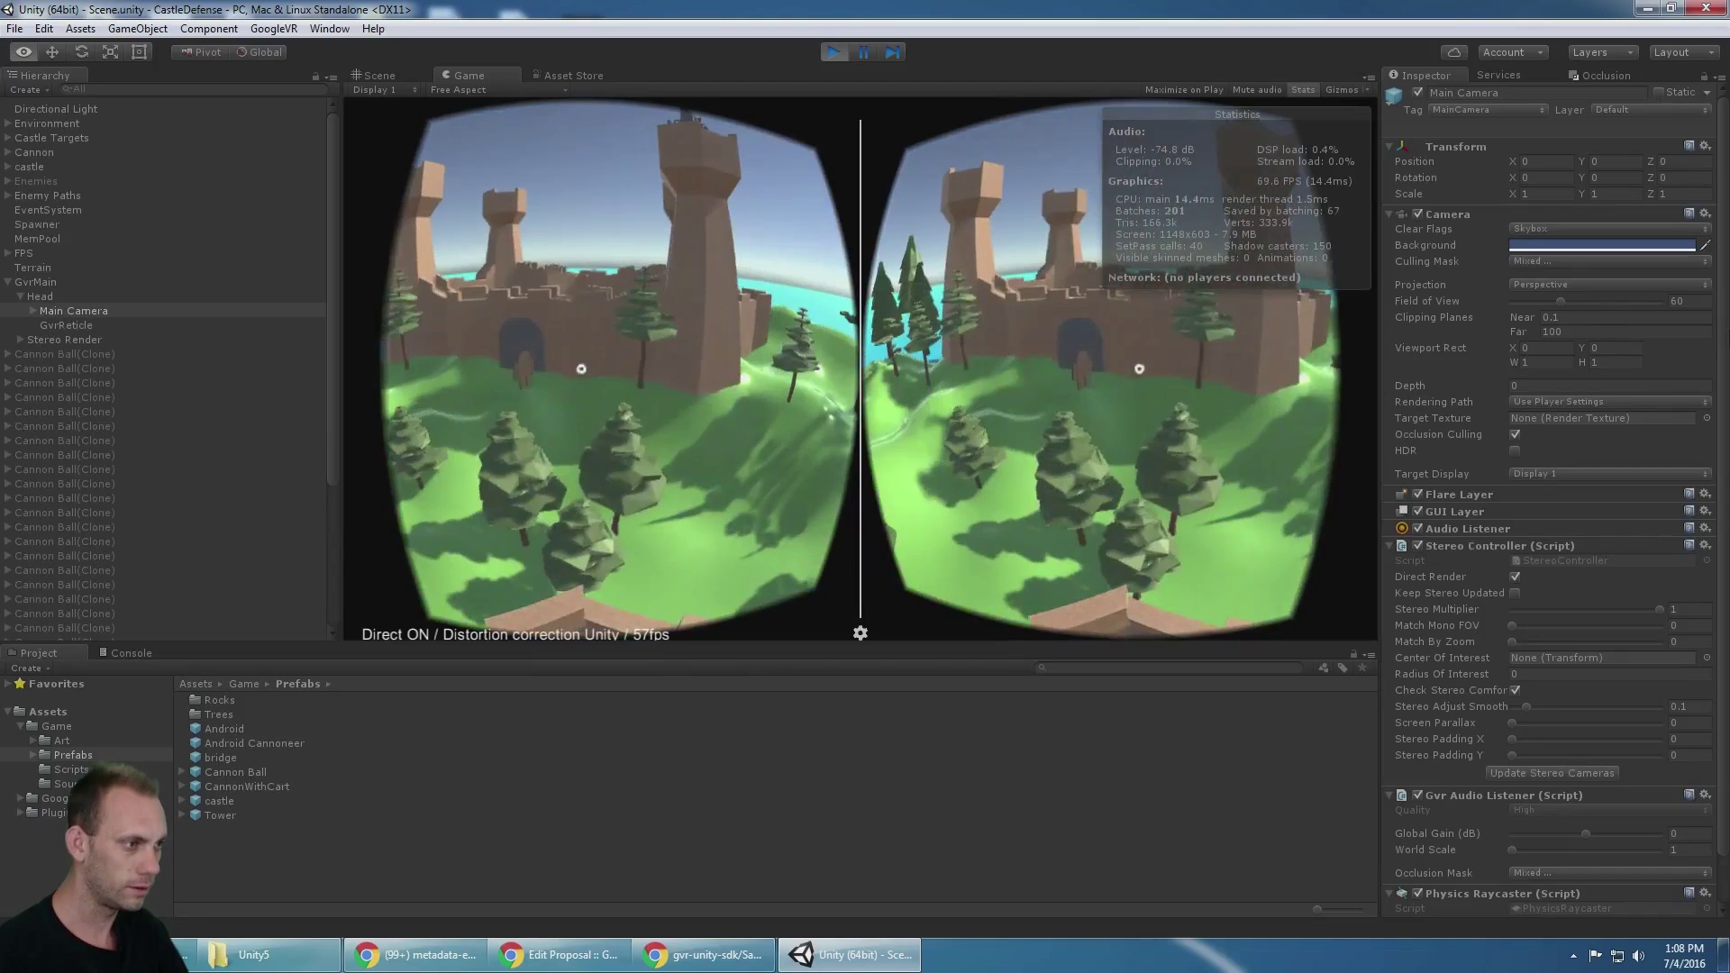
{"action": "left_click", "coordinate": [934, 391], "text": "alt"}
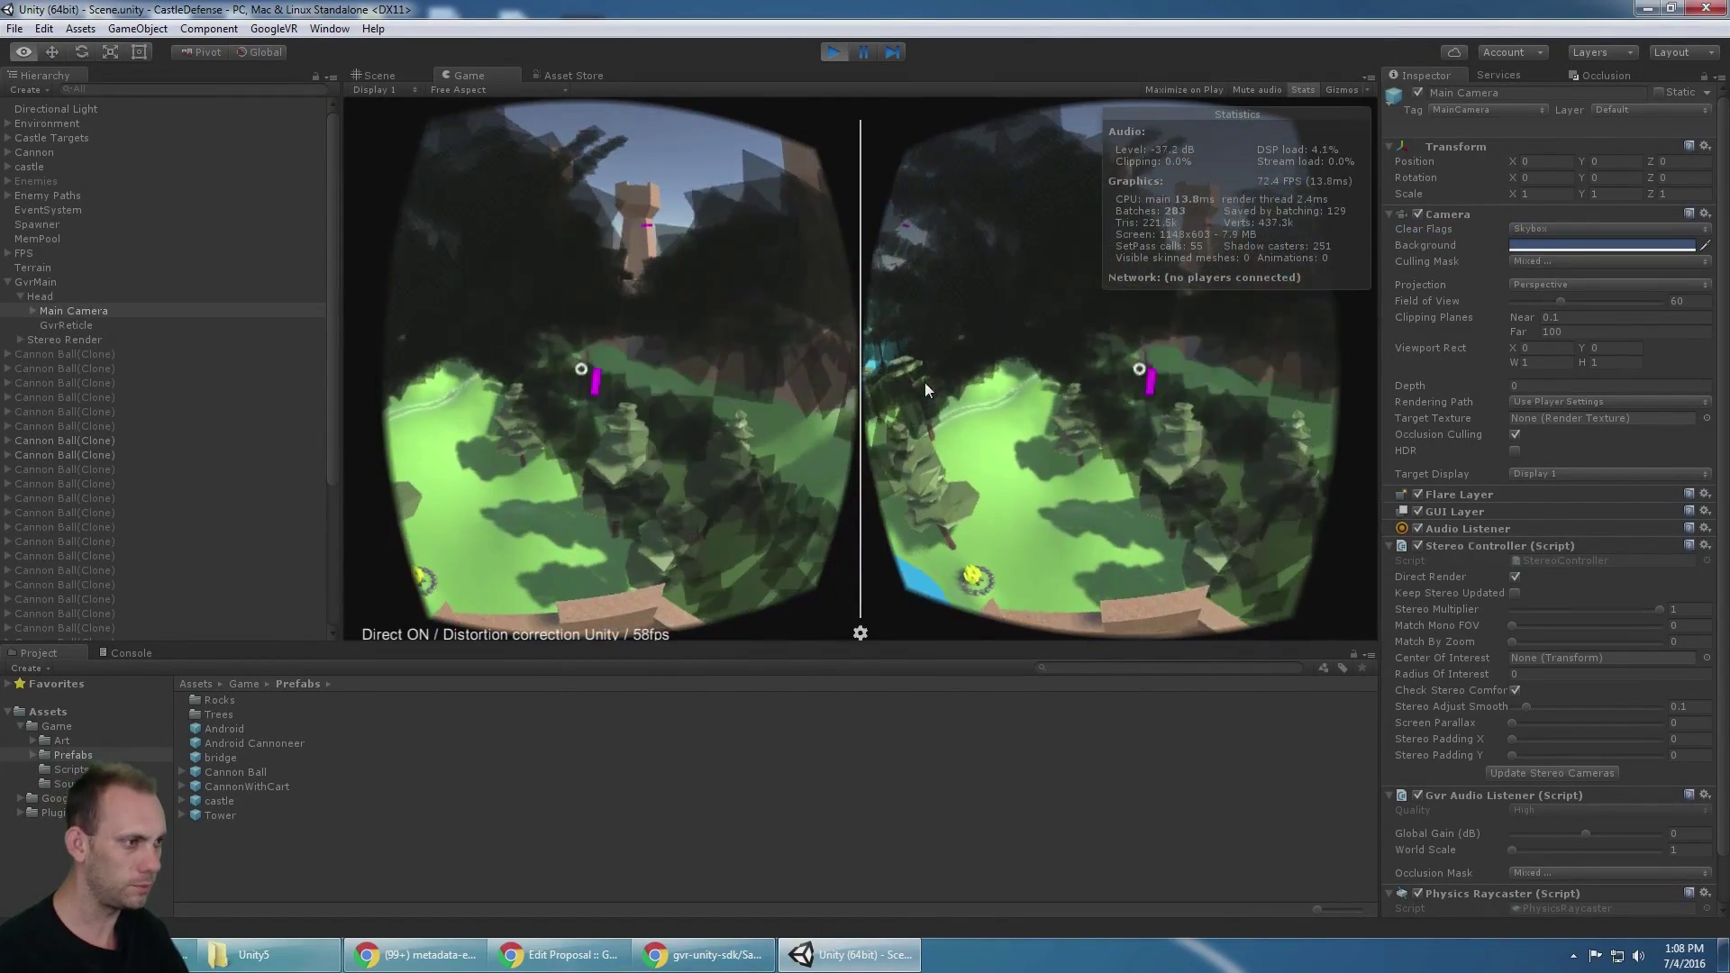
{"action": "left_click", "coordinate": [943, 382]}
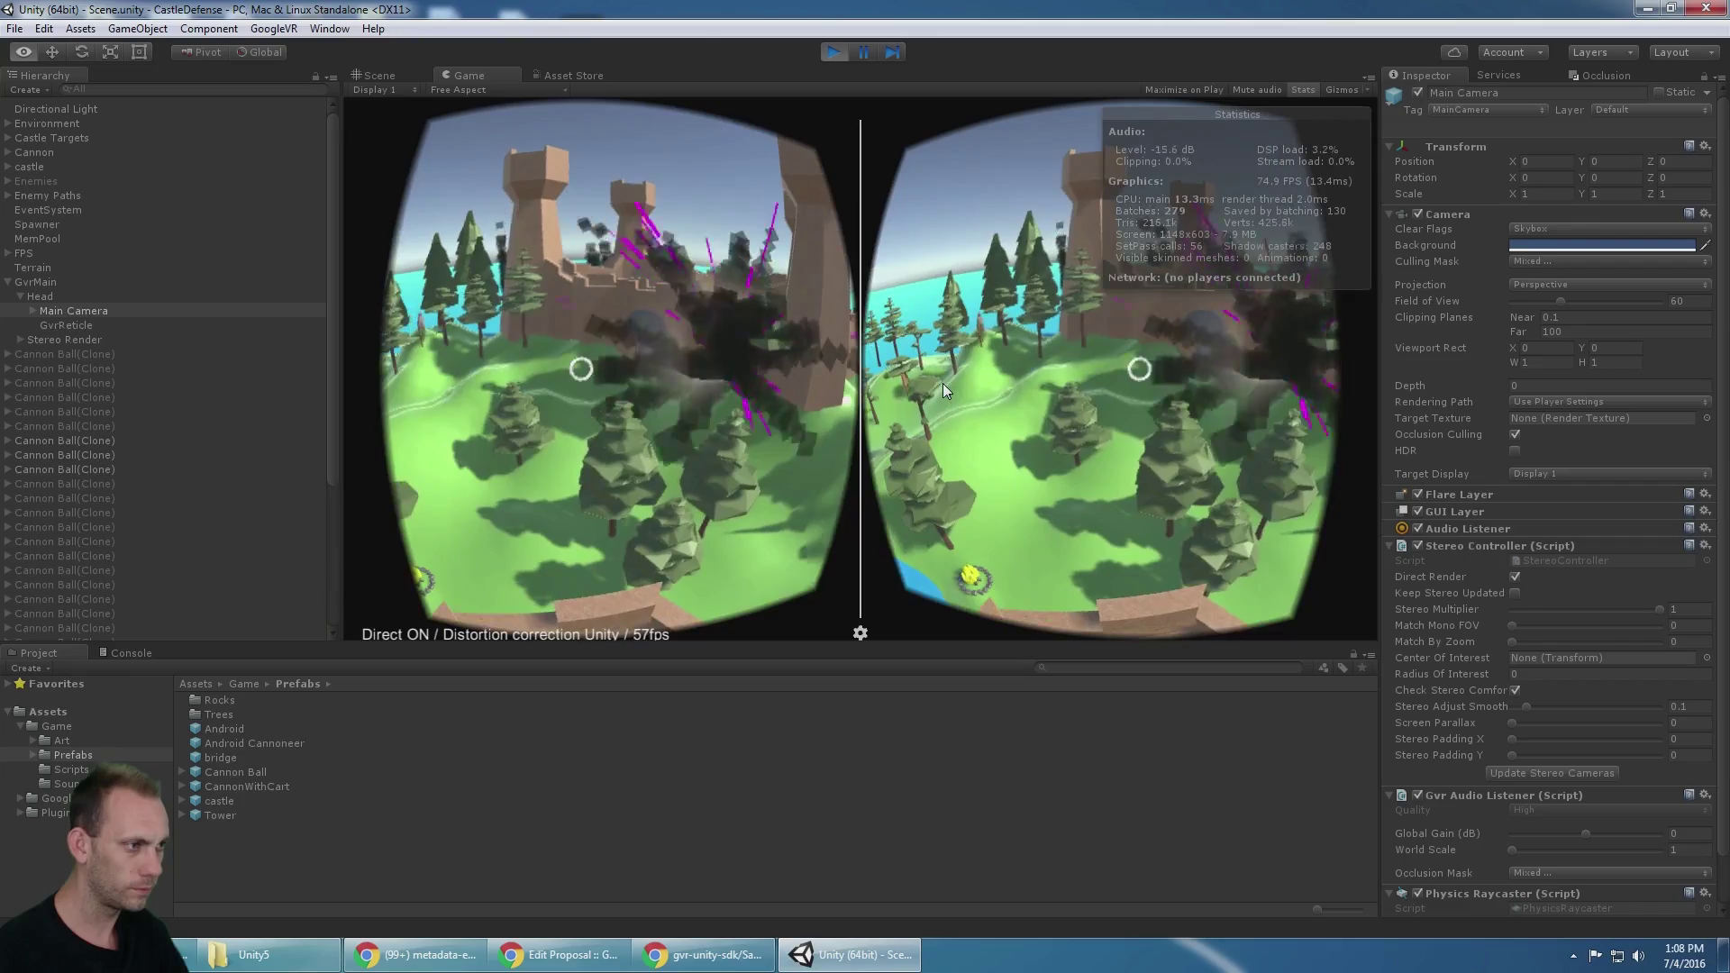
{"action": "left_click", "coordinate": [949, 382], "text": "alt"}
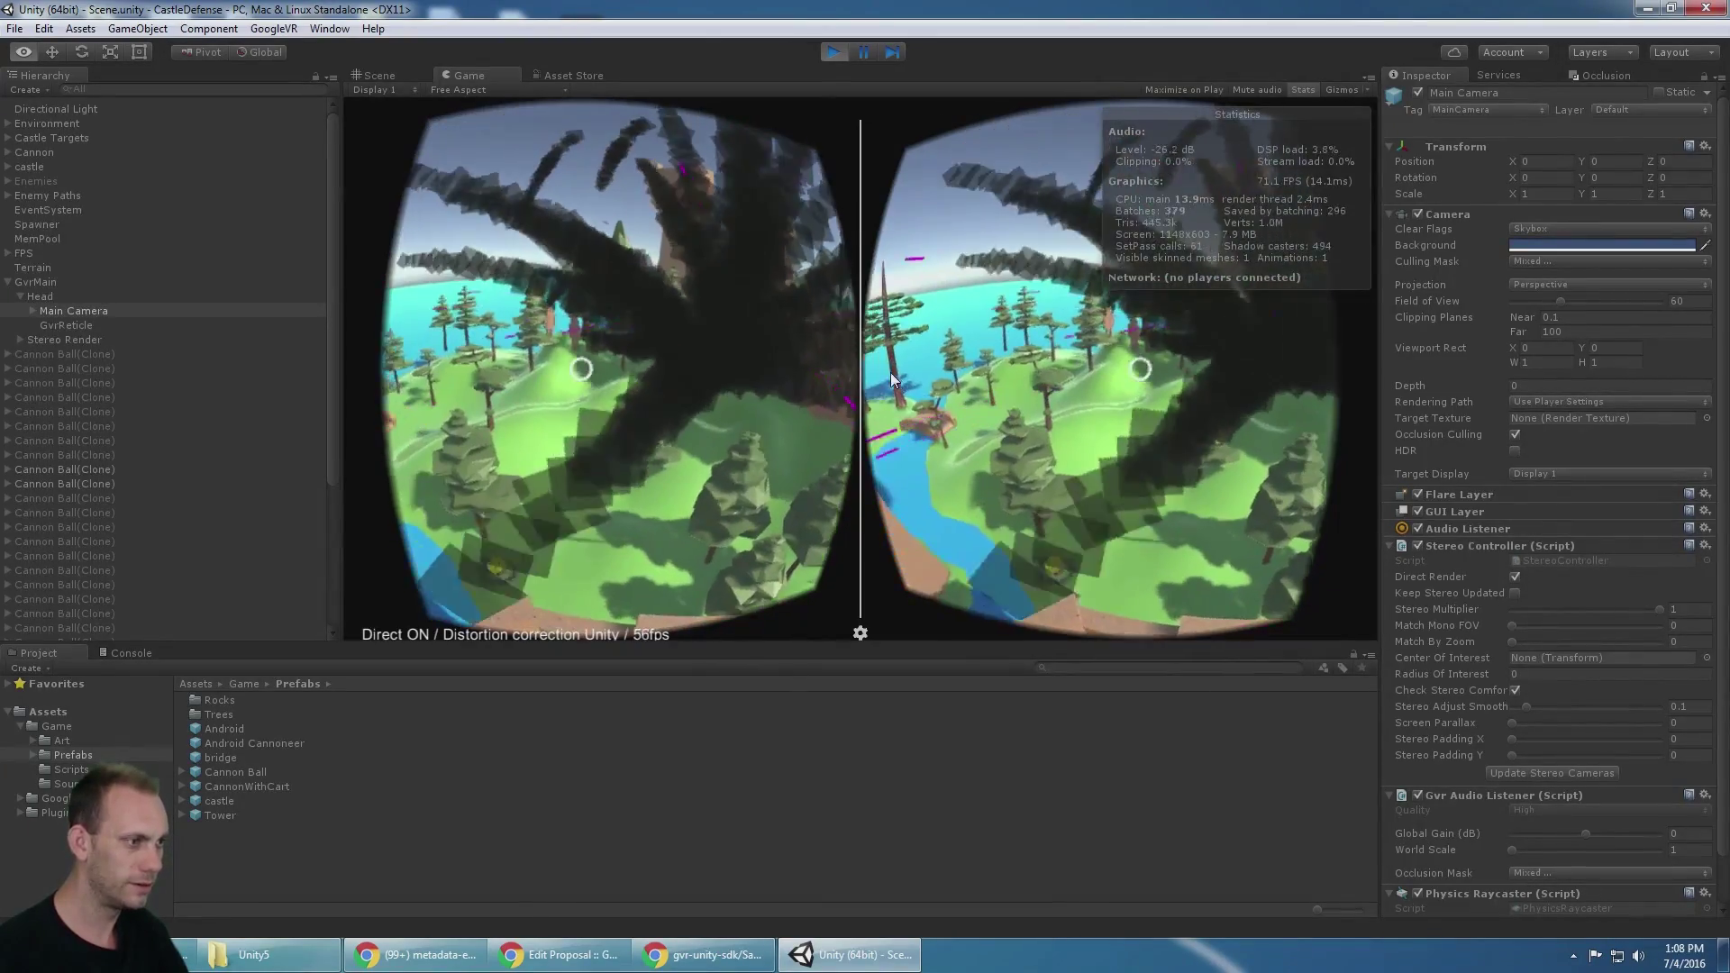
{"action": "left_click", "coordinate": [880, 369], "text": "alt"}
{"action": "left_click", "coordinate": [879, 370], "text": "alt"}
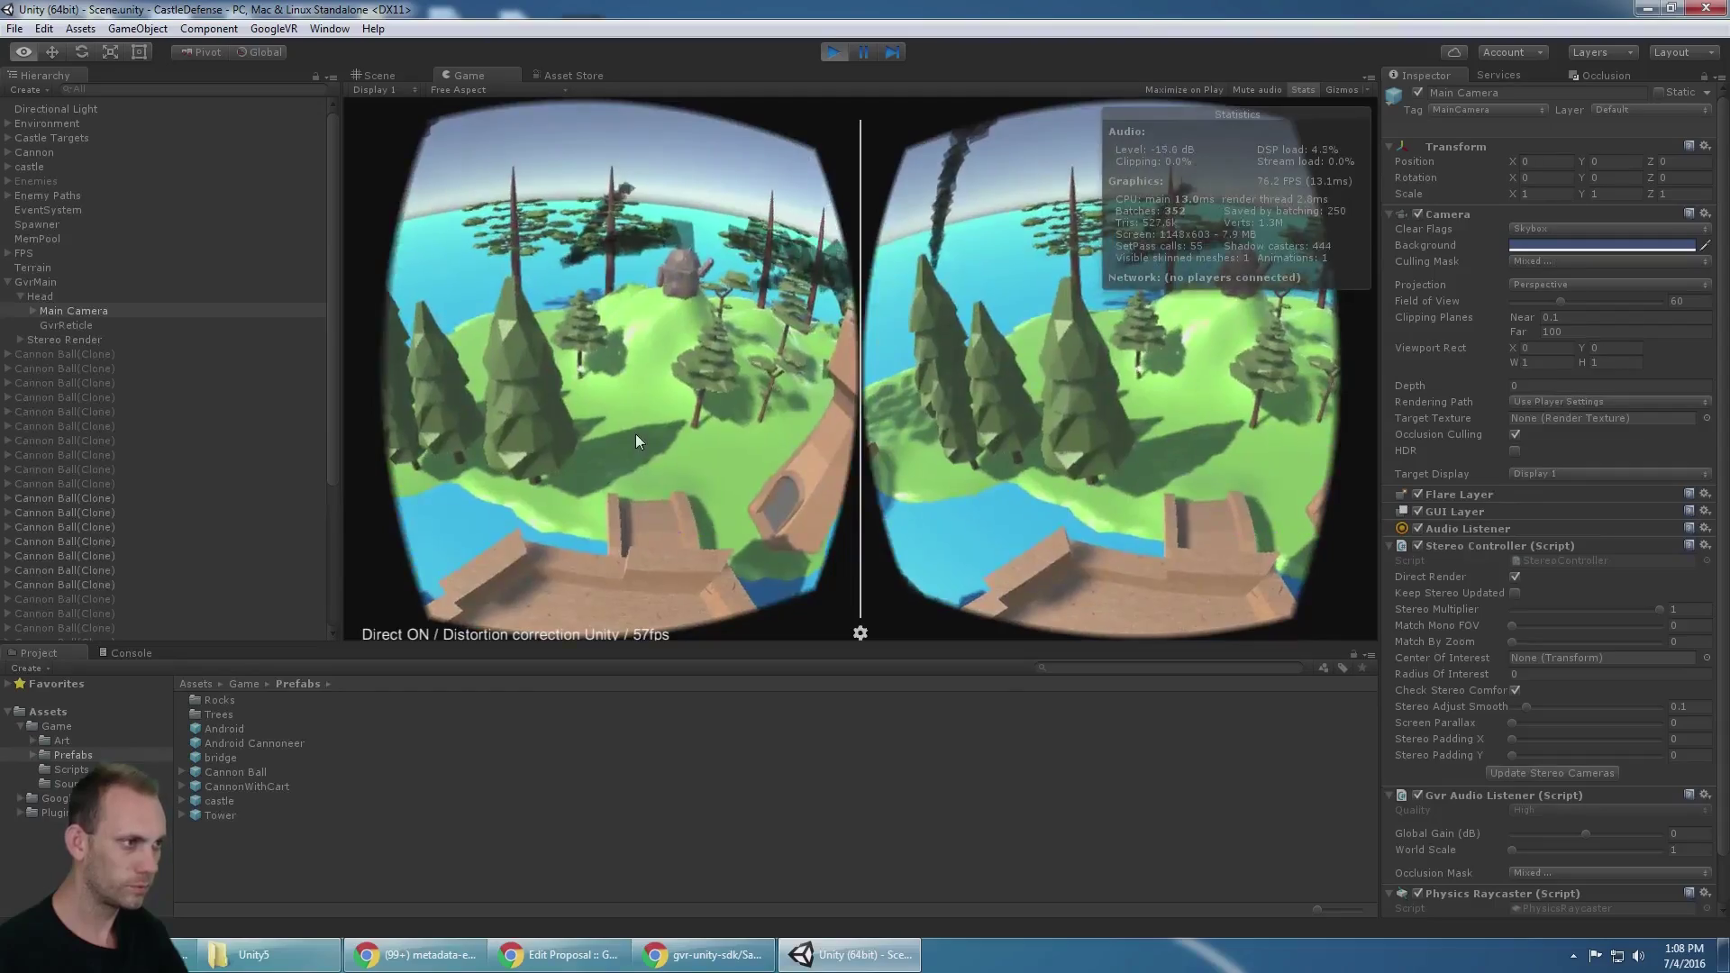
{"action": "left_click", "coordinate": [636, 434]}
Examine the Android_Rock-1 statue in the Scene view while the game runs, and stop play mode
{"action": "left_click", "coordinate": [388, 78]}
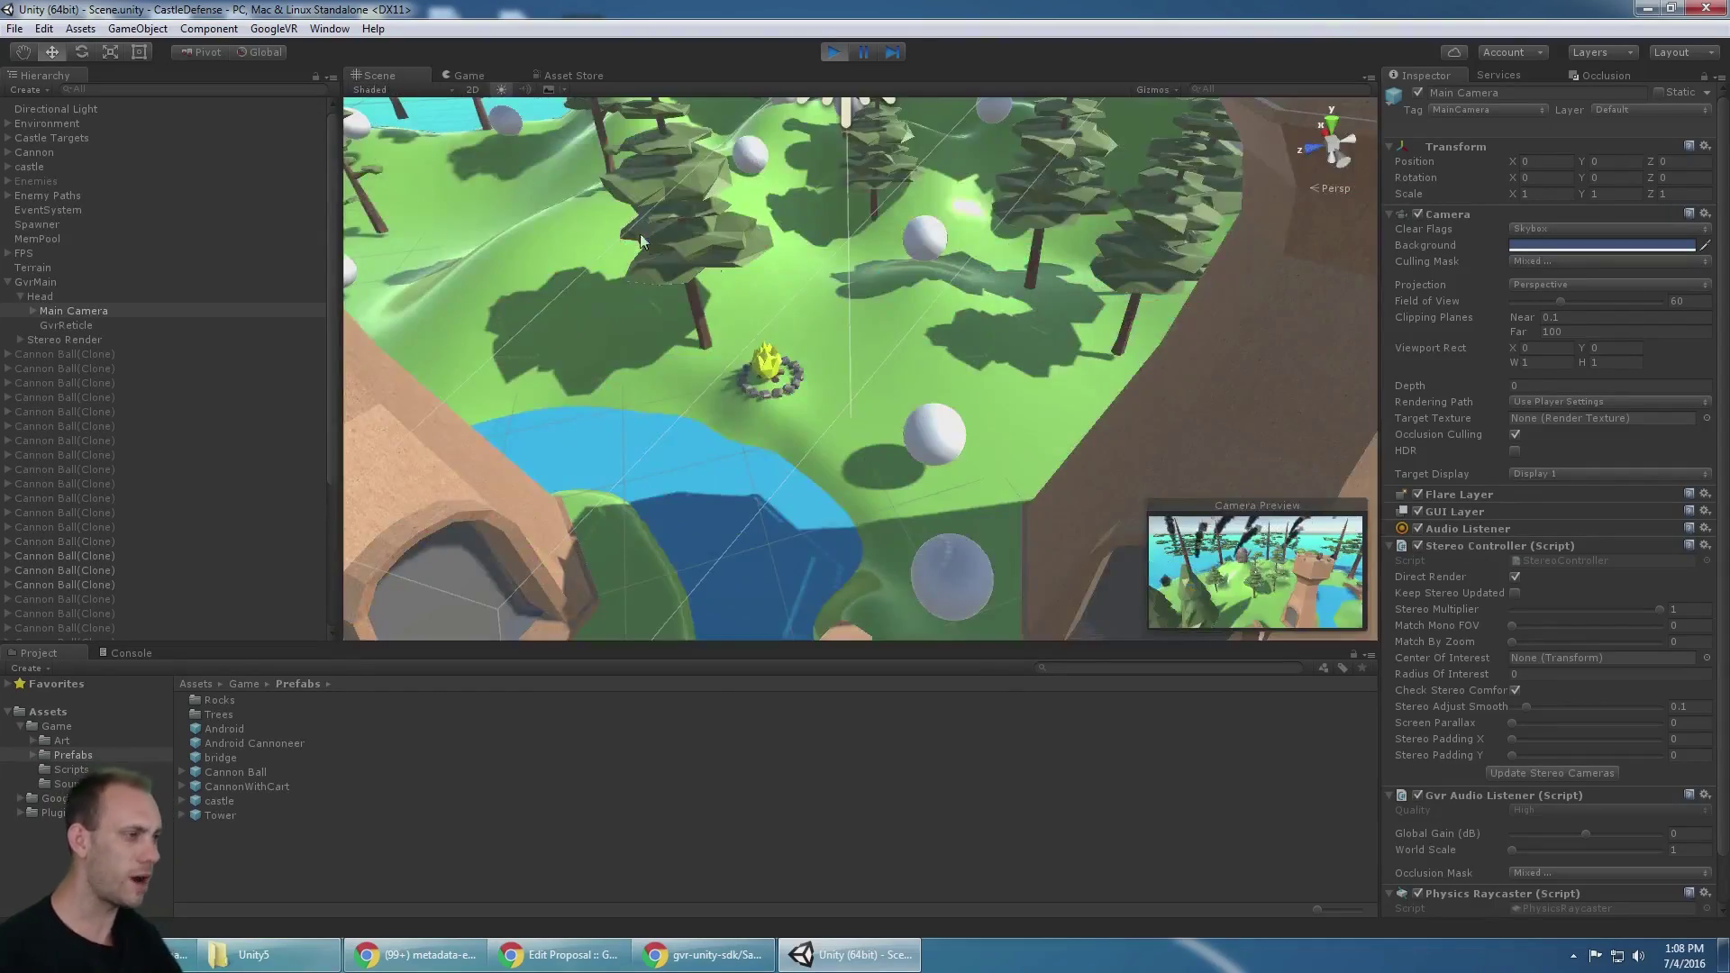
{"action": "right_click_drag", "start_coordinate": [418, 354], "coordinate": [830, 450]}
{"action": "key", "text": "w"}
{"action": "left_click", "coordinate": [863, 462]}
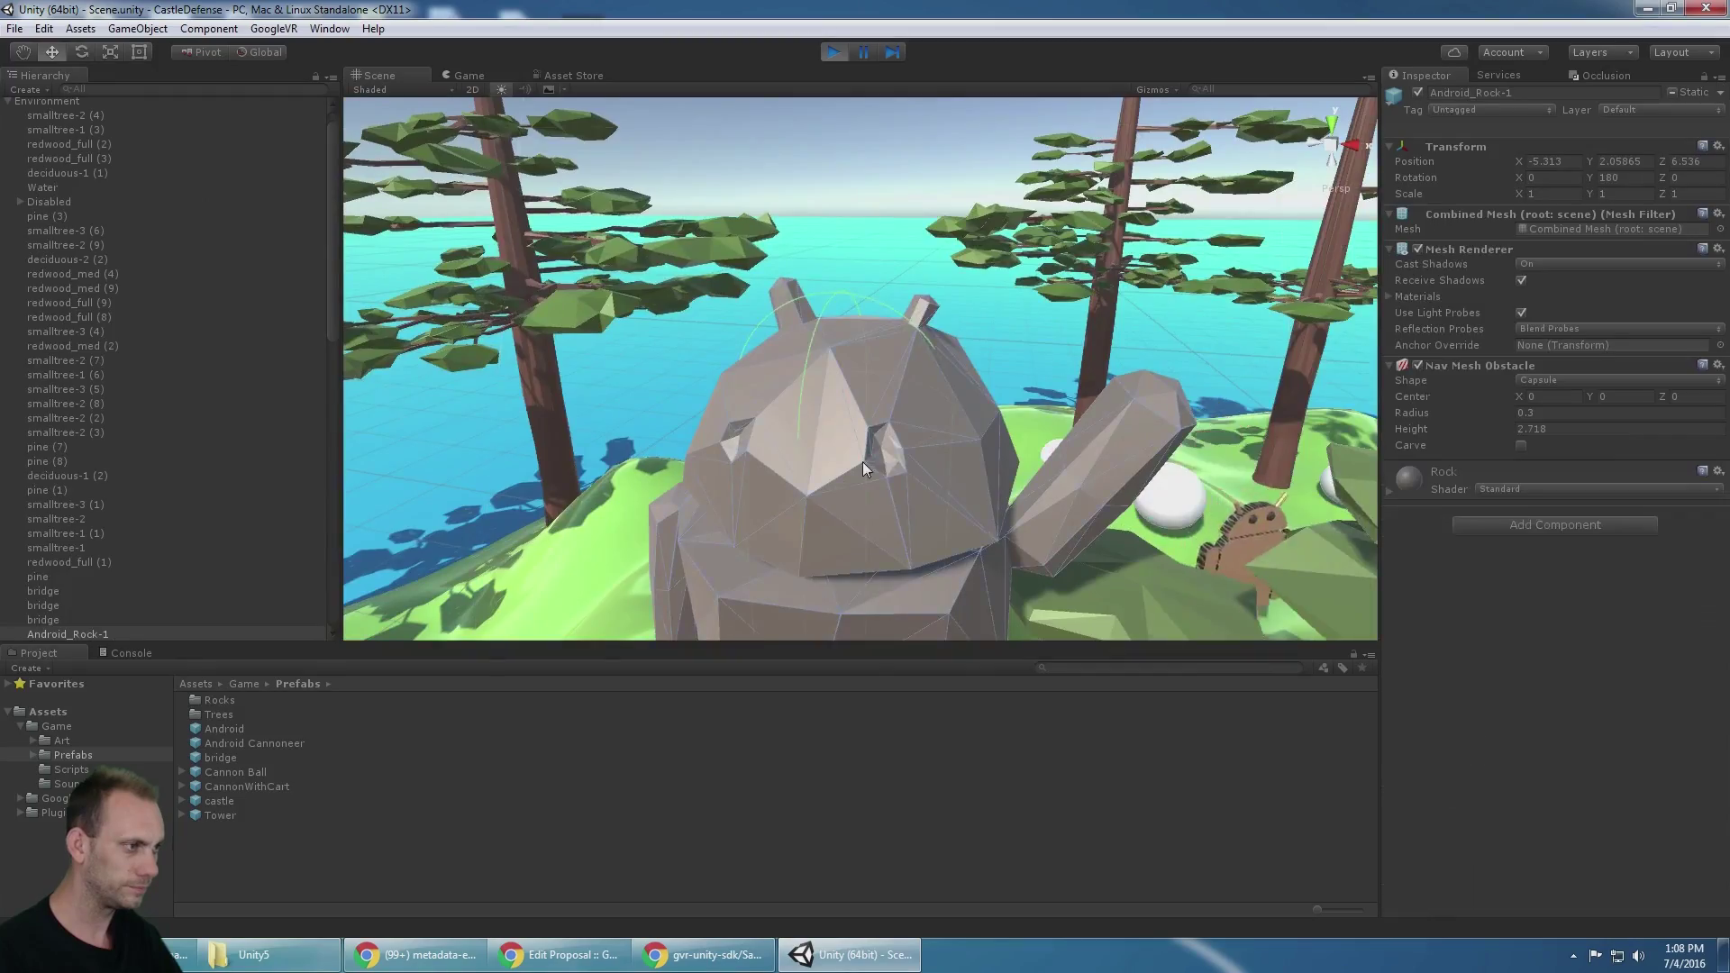
{"action": "key", "text": "f"}
{"action": "scroll", "coordinate": [867, 427], "scroll_direction": "down", "scroll_amount": 5}
{"action": "left_click_drag", "start_coordinate": [868, 449], "coordinate": [911, 419], "text": "alt"}
{"action": "scroll", "coordinate": [859, 376], "scroll_direction": "up", "scroll_amount": 6}
{"action": "scroll", "coordinate": [837, 424], "scroll_direction": "down", "scroll_amount": 7}
{"action": "left_click", "coordinate": [846, 52]}
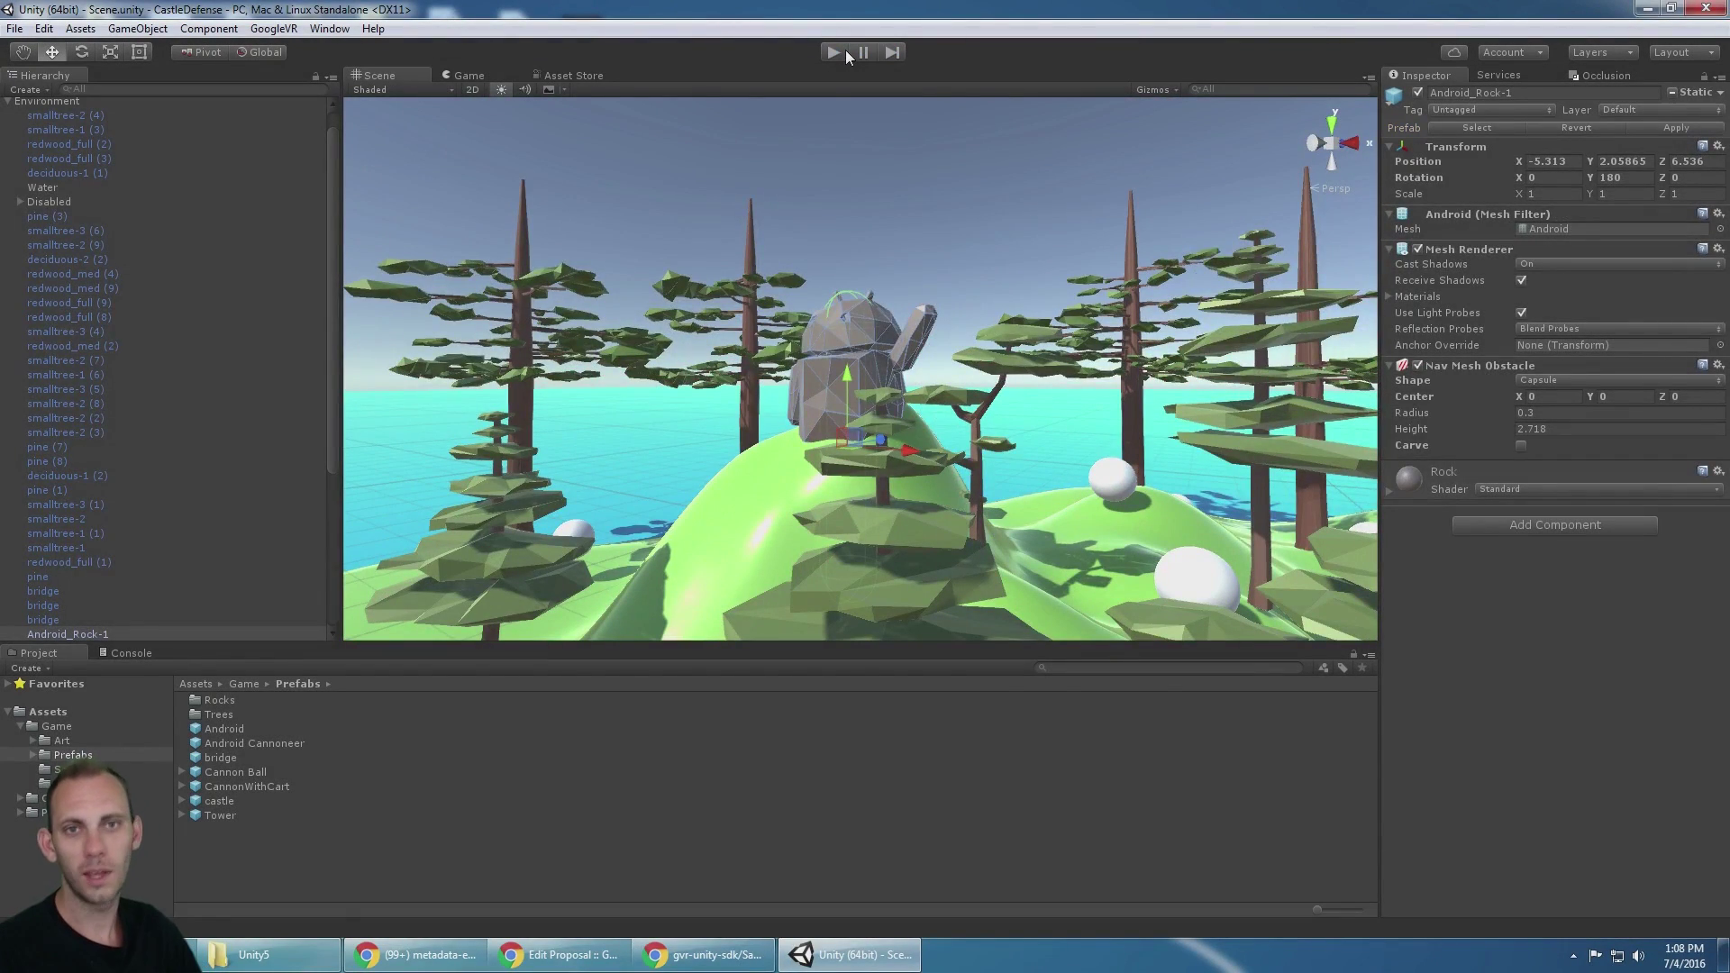
Collapse the Environment and GvrMain groups in the hierarchy, keeping GvrMain selected
{"action": "scroll", "coordinate": [93, 112], "scroll_direction": "up", "scroll_amount": 1}
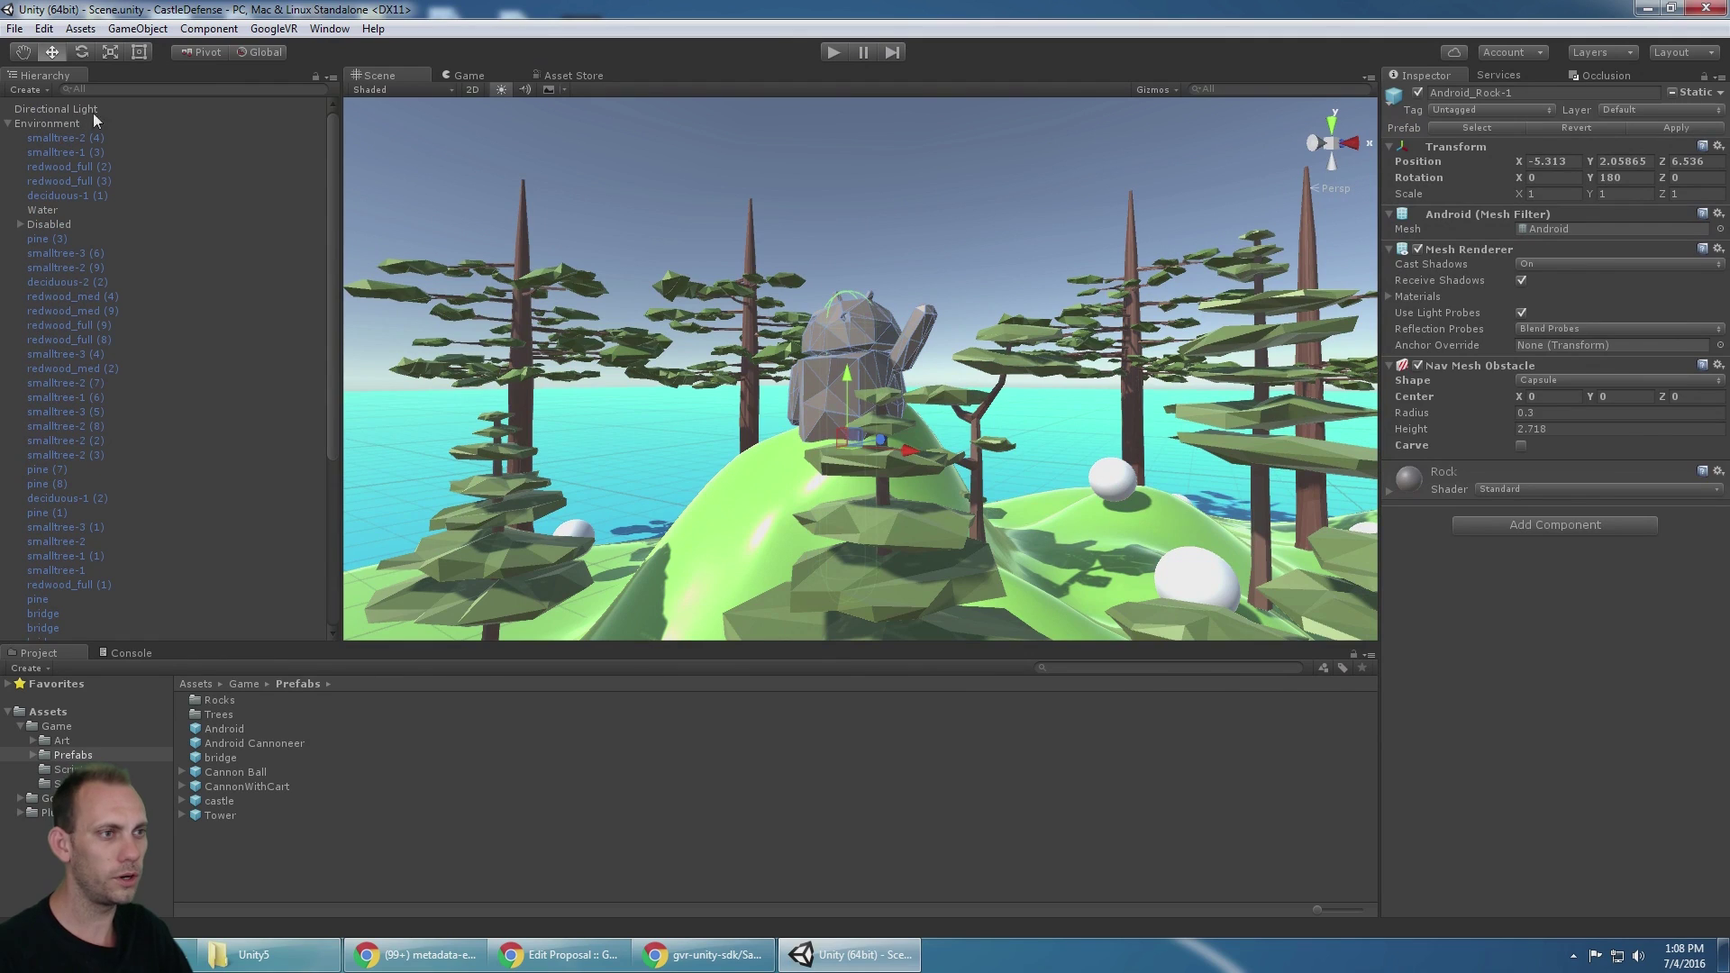
{"action": "left_click", "coordinate": [10, 124]}
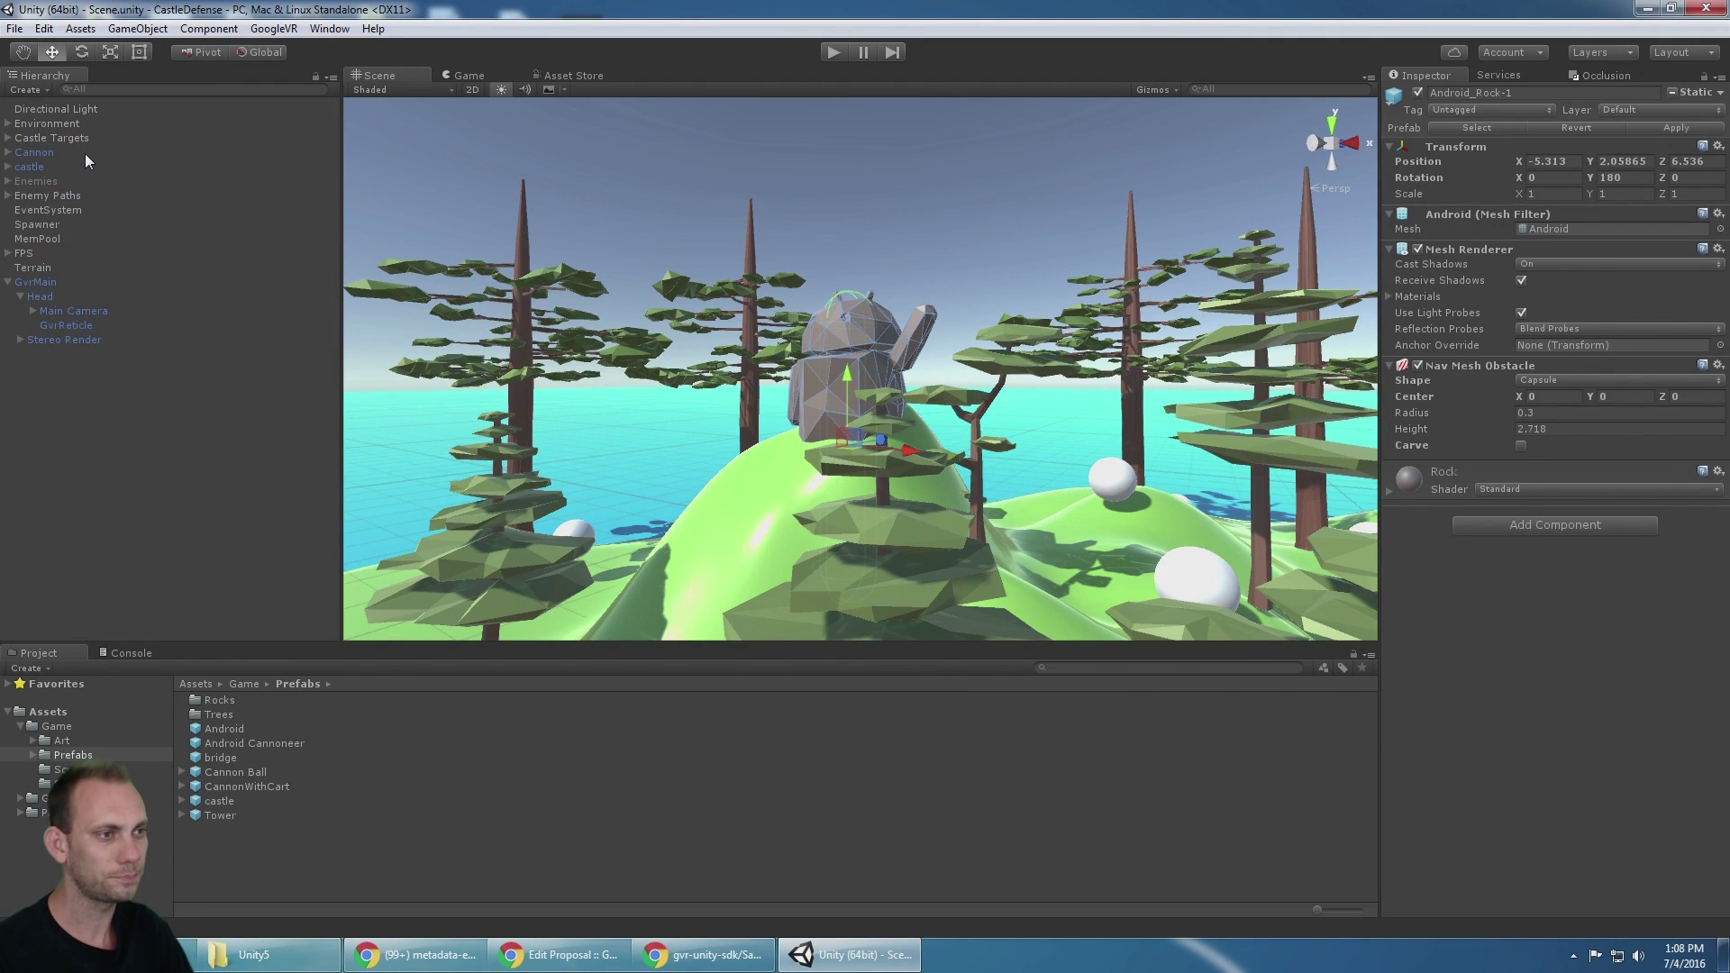
{"action": "left_click", "coordinate": [74, 198]}
{"action": "key", "text": "Down"}
{"action": "key", "text": "Down"}
{"action": "key", "text": "Down"}
{"action": "key", "text": "Down"}
{"action": "key", "text": "Down"}
{"action": "key", "text": "Down"}
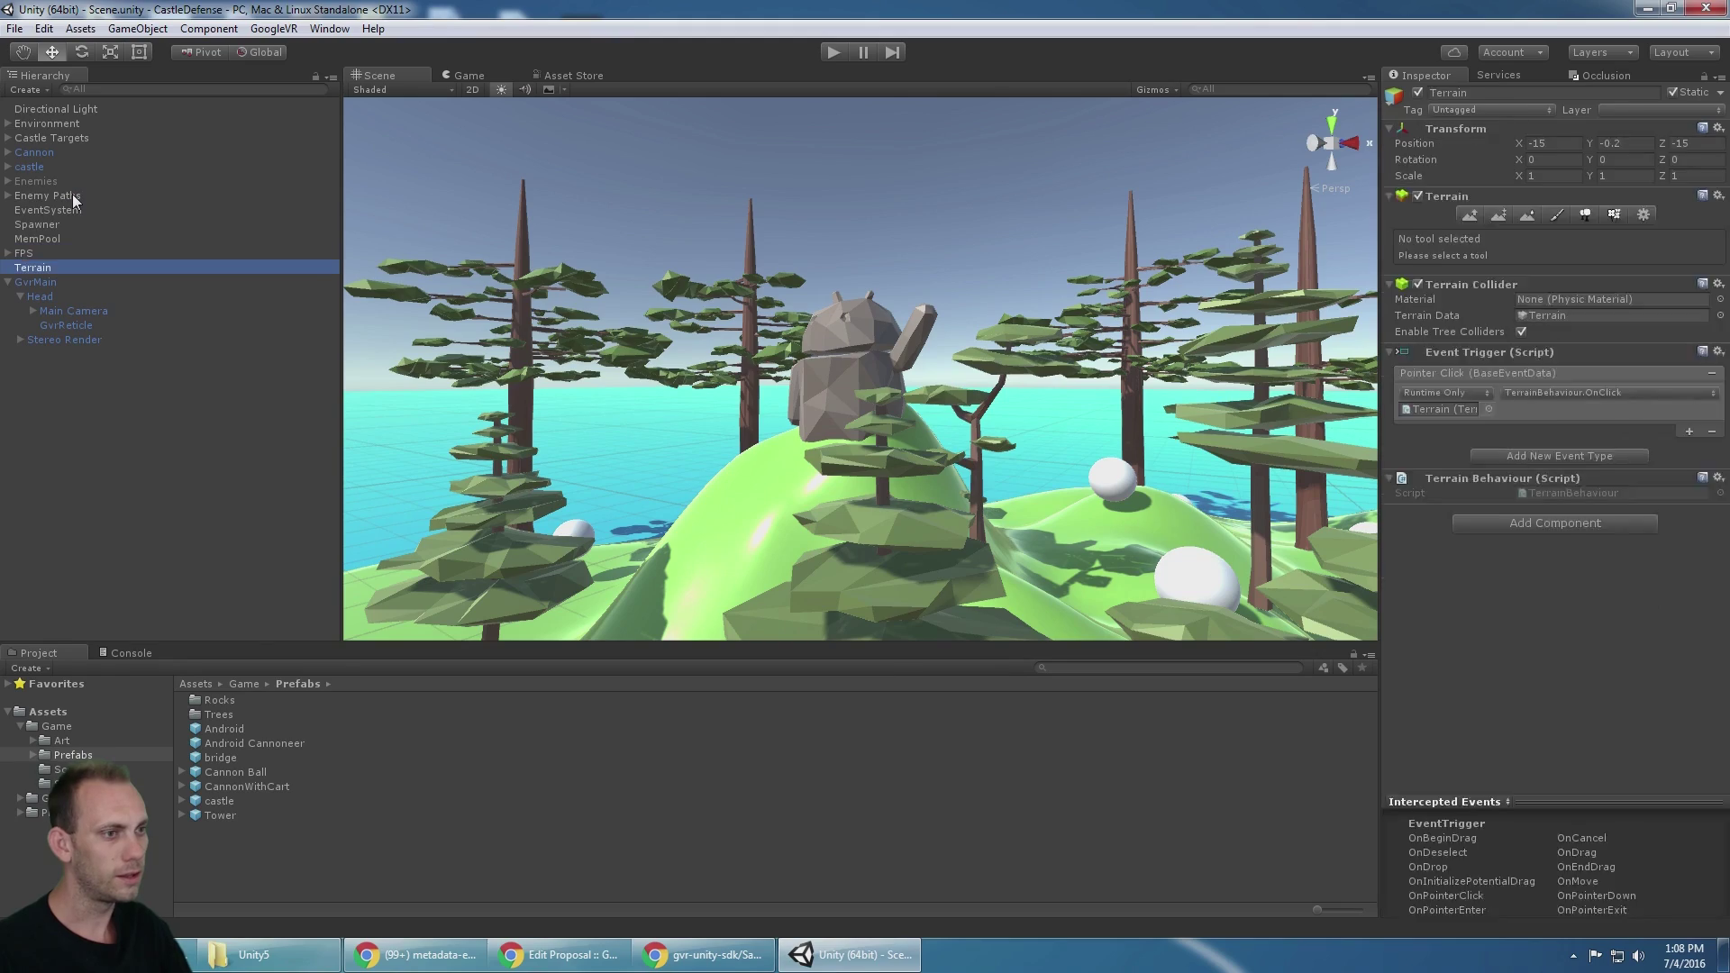
{"action": "key", "text": "Left"}
{"action": "scroll", "coordinate": [896, 294], "scroll_direction": "down", "scroll_amount": 7}
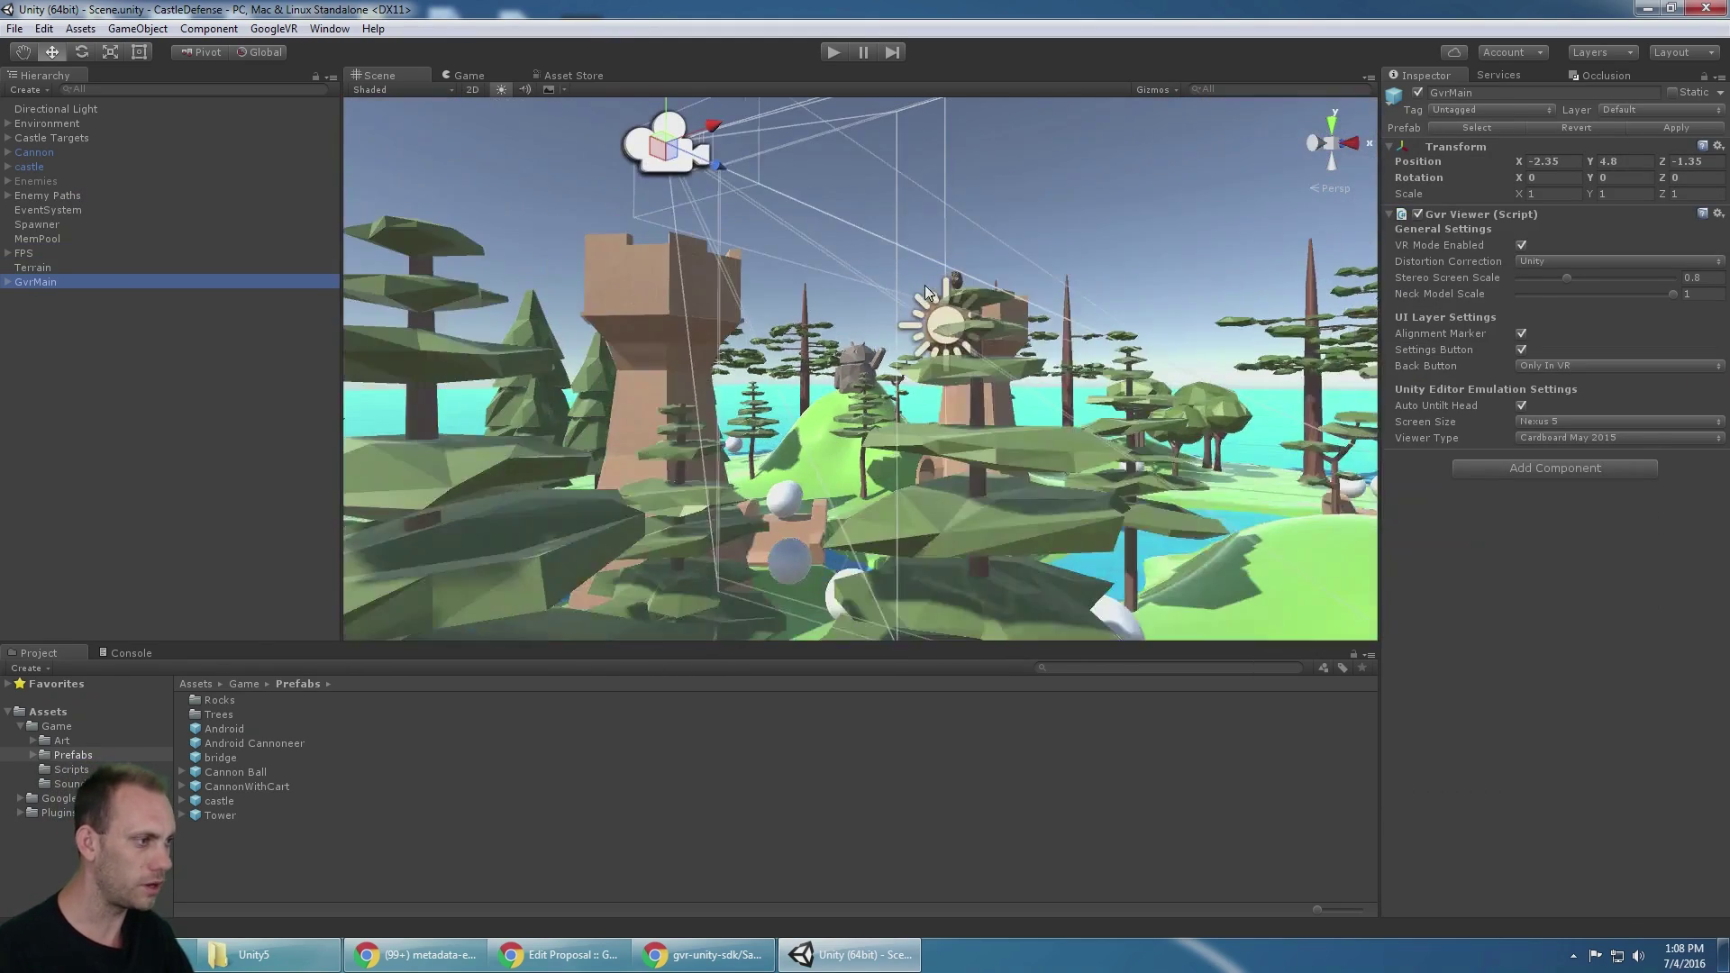
{"action": "left_click_drag", "start_coordinate": [869, 240], "coordinate": [831, 373], "text": "alt"}
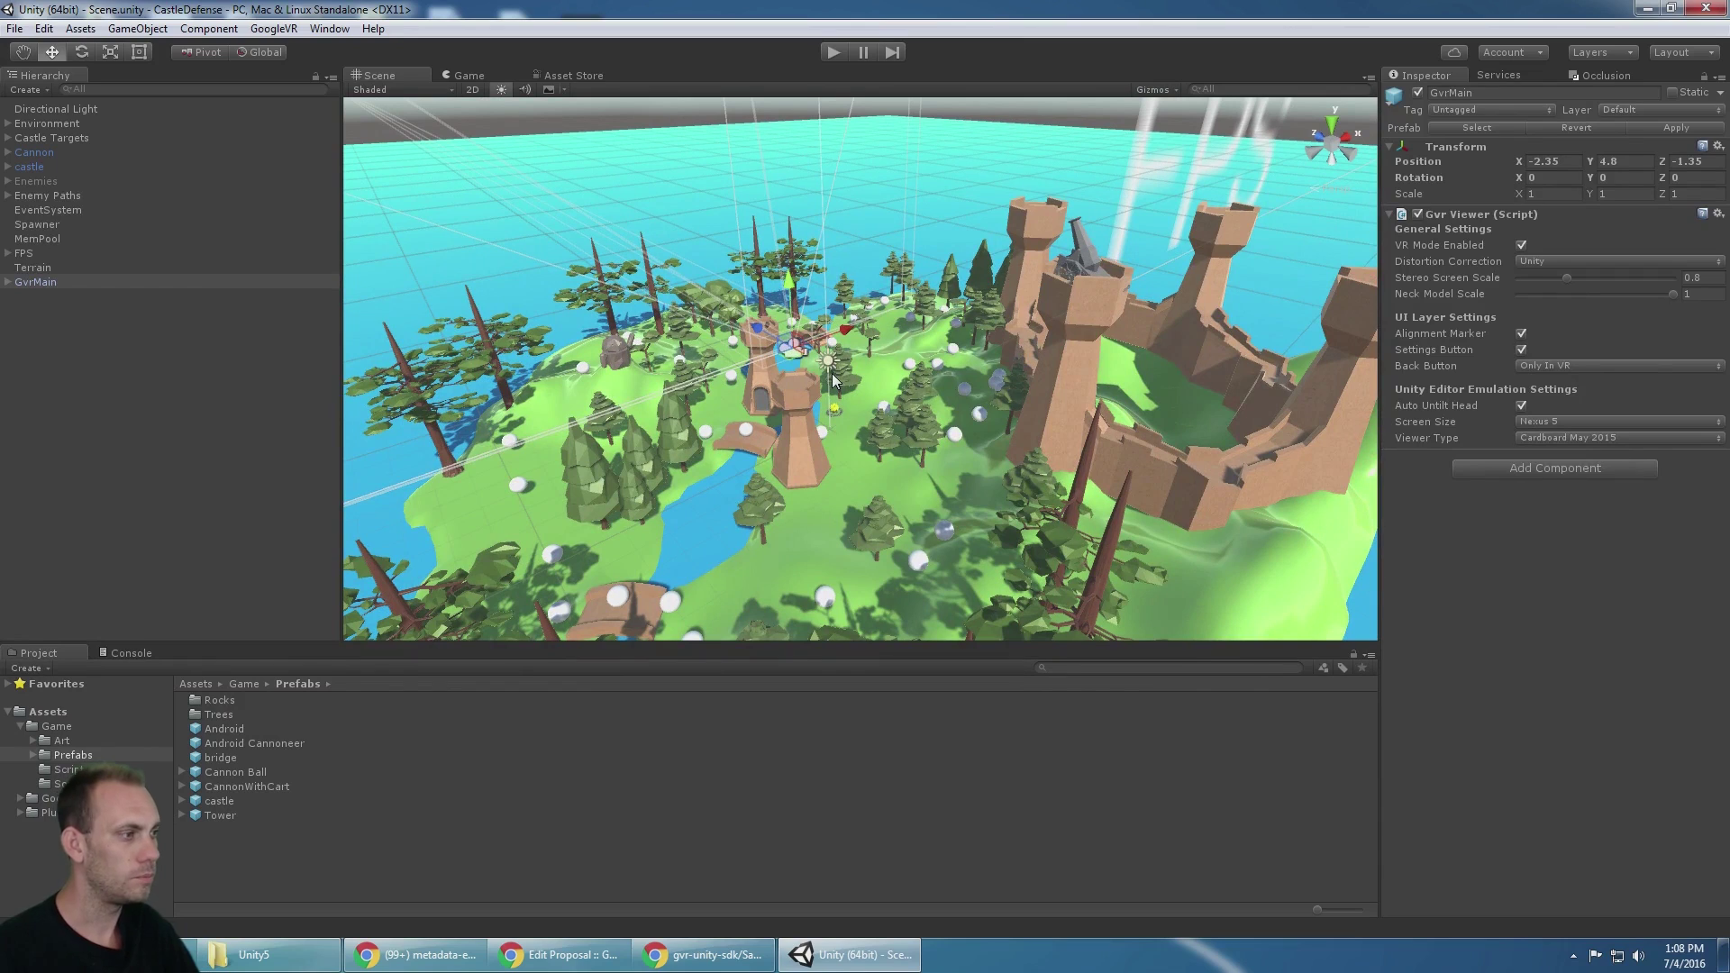